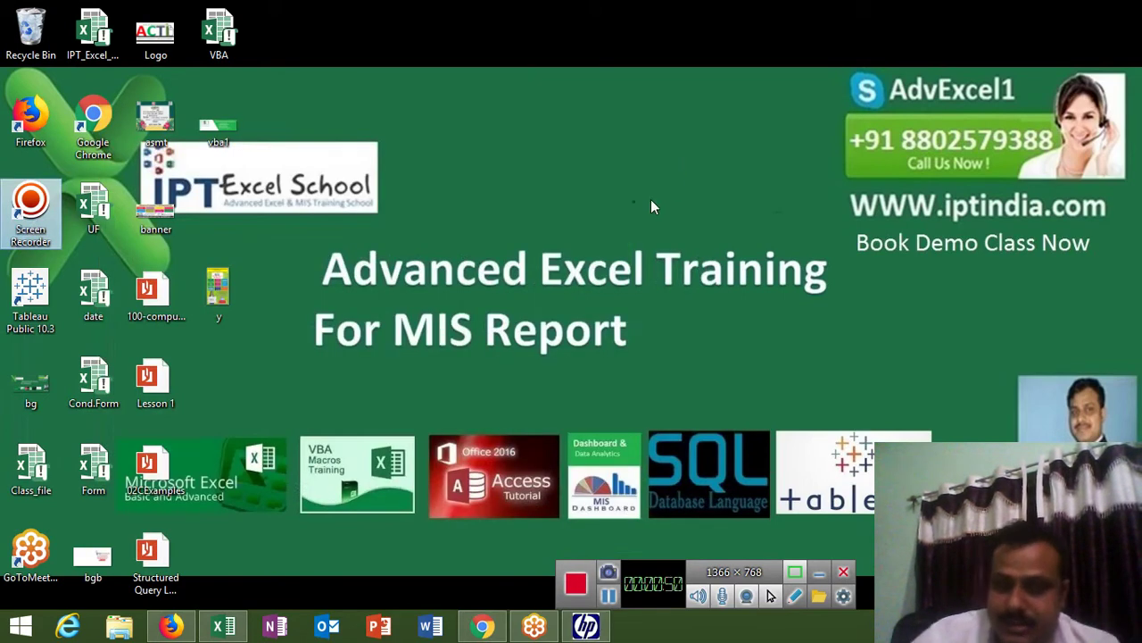
# Step: Refresh the desktop and open the Class_file workbook
pyautogui.rightClick(651, 199)
pyautogui.click(685, 239)
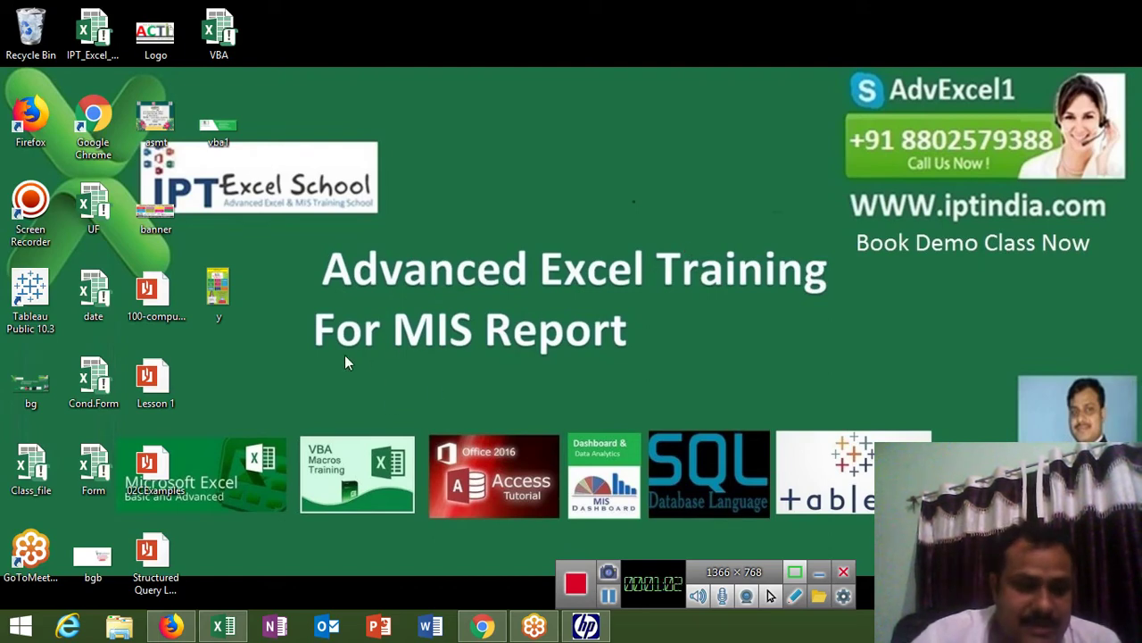
pyautogui.doubleClick(27, 482)
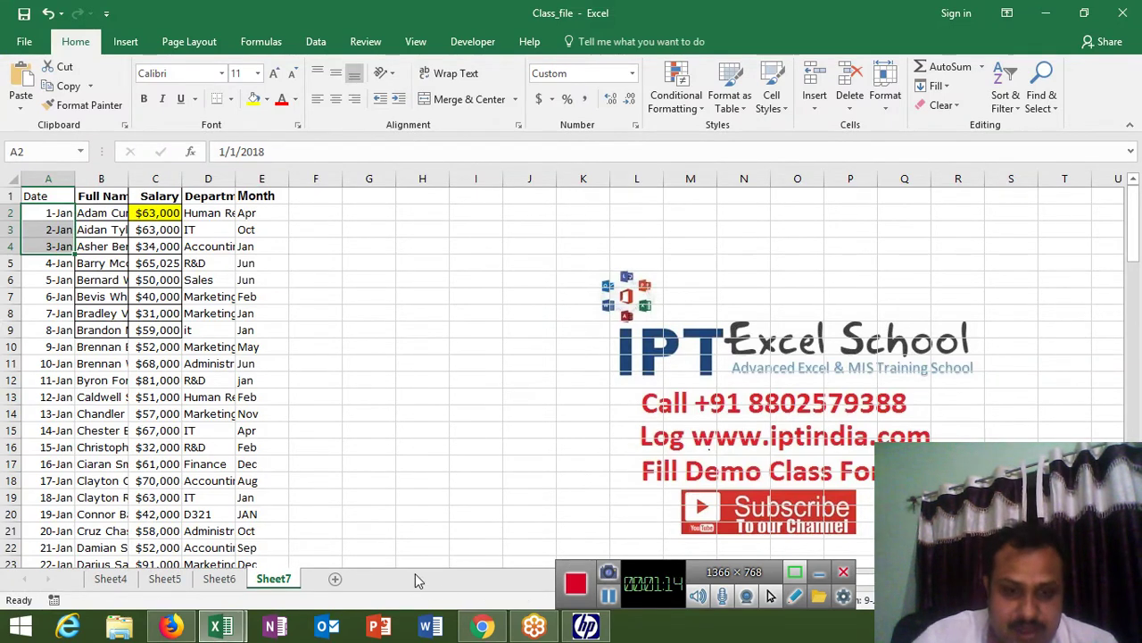
# Step: Add a new sheet with 3 in A1 and 'Inser Multiple Row' in B1
pyautogui.click(336, 578)
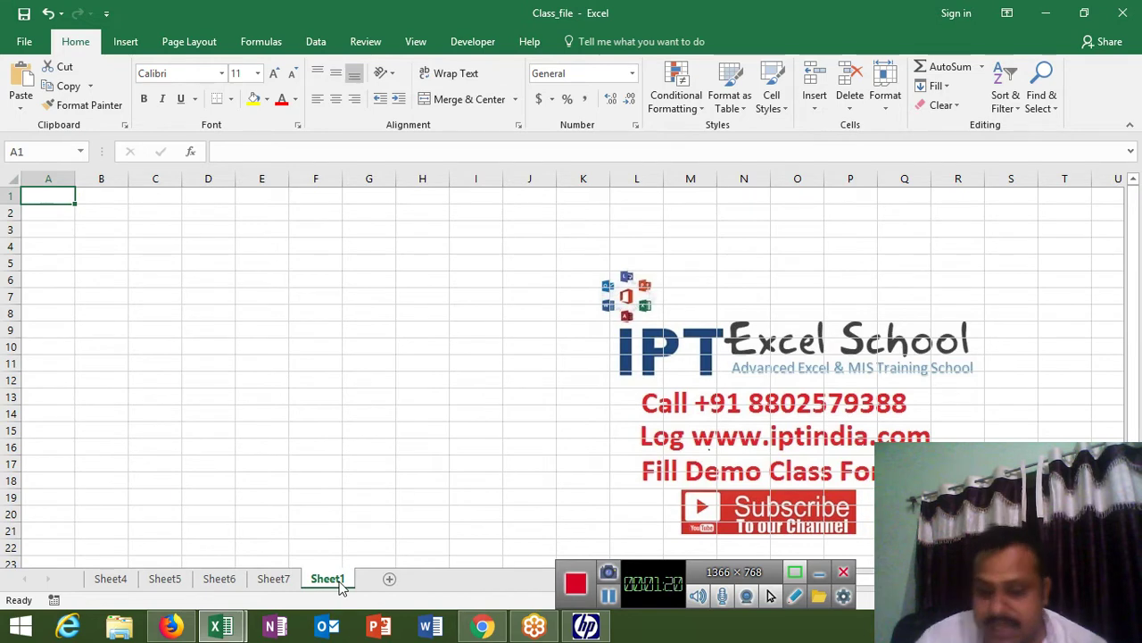
pyautogui.write('3.')
pyautogui.press('Tab')
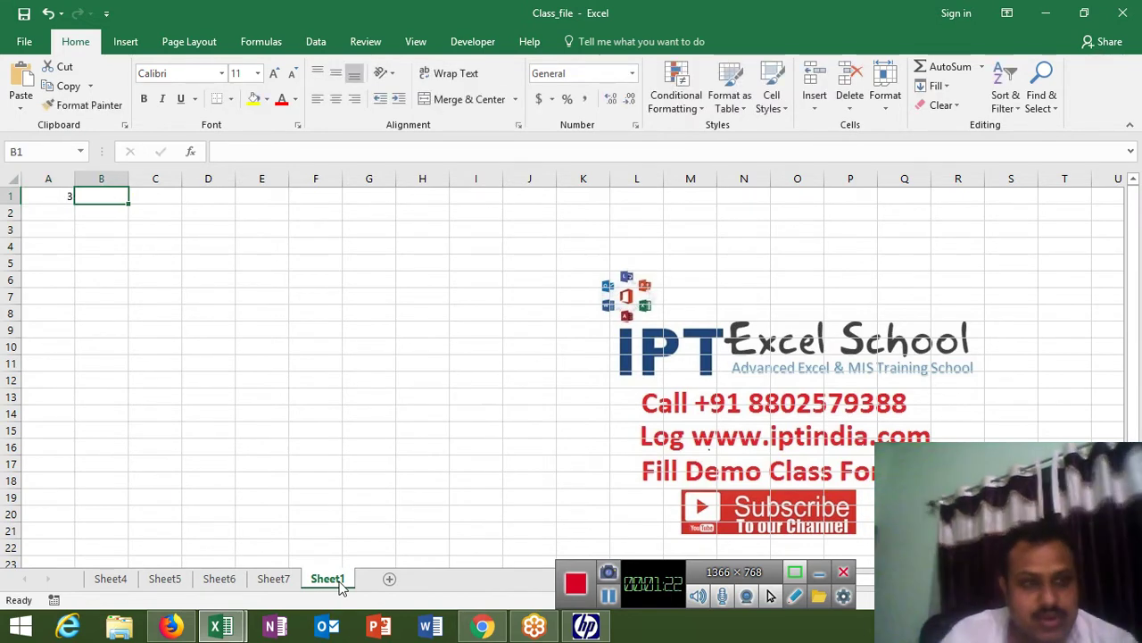
pyautogui.write('Inse')
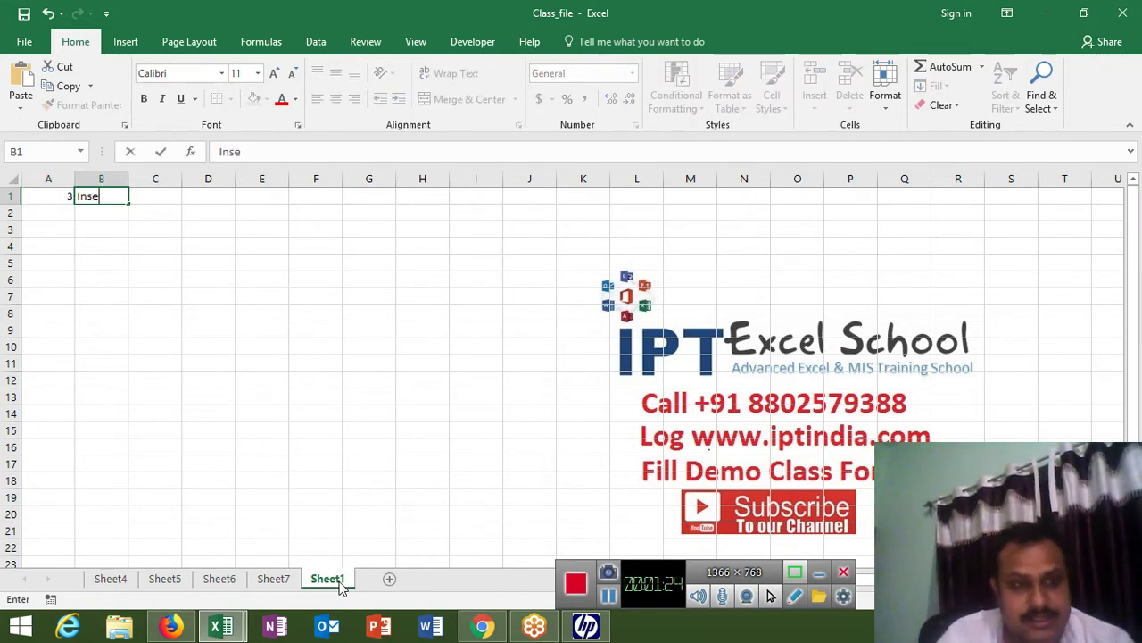
pyautogui.write('r Mu')
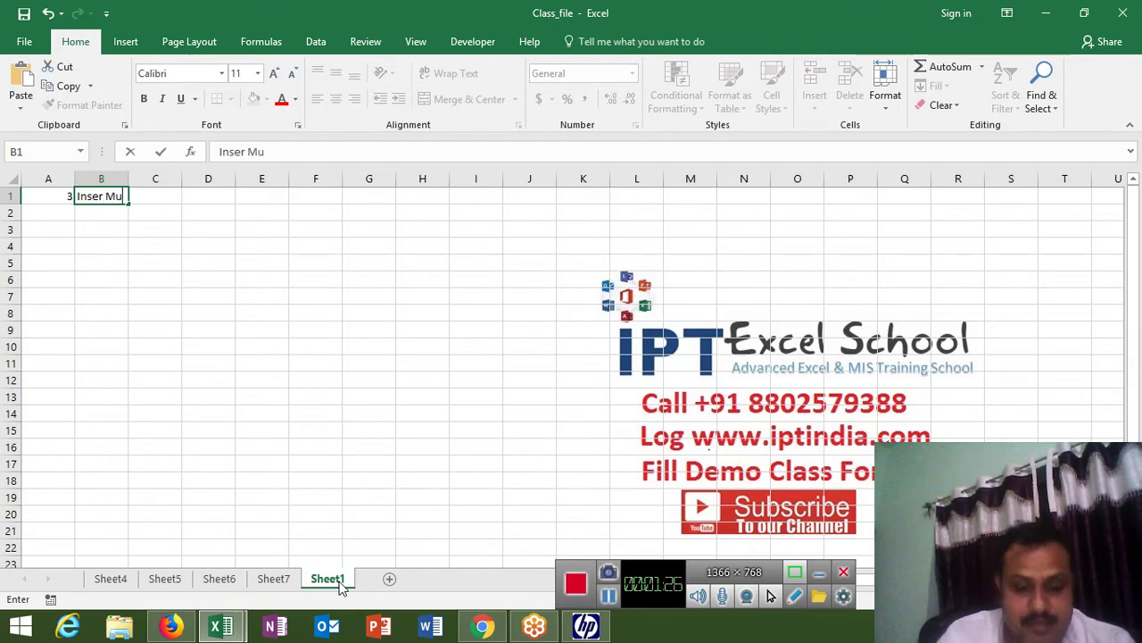
pyautogui.write('lti')
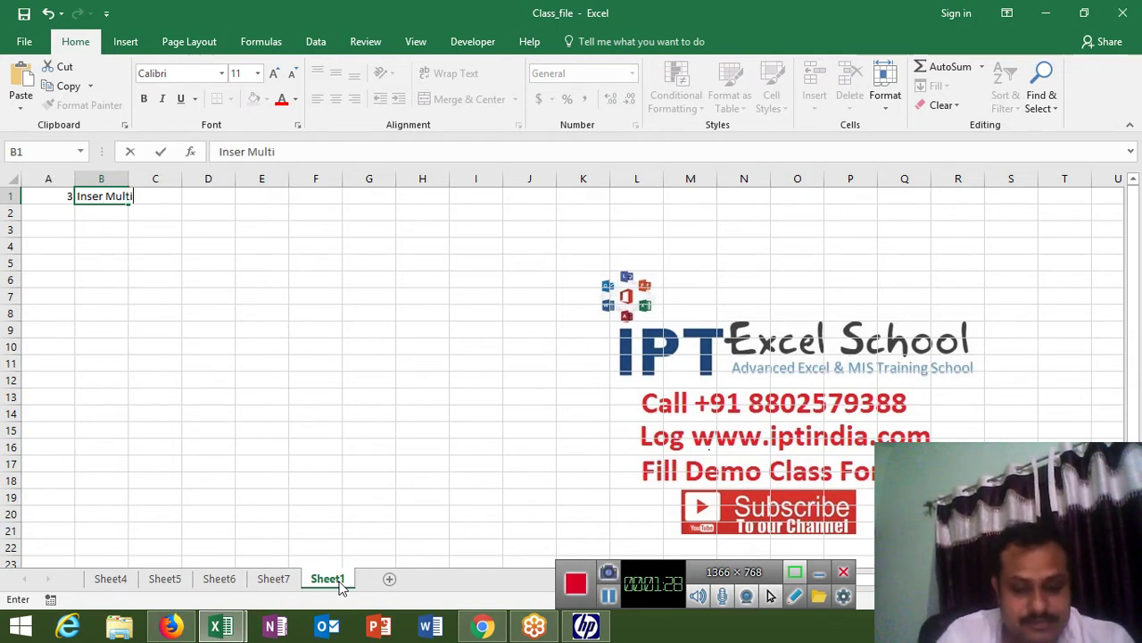
pyautogui.write('ple')
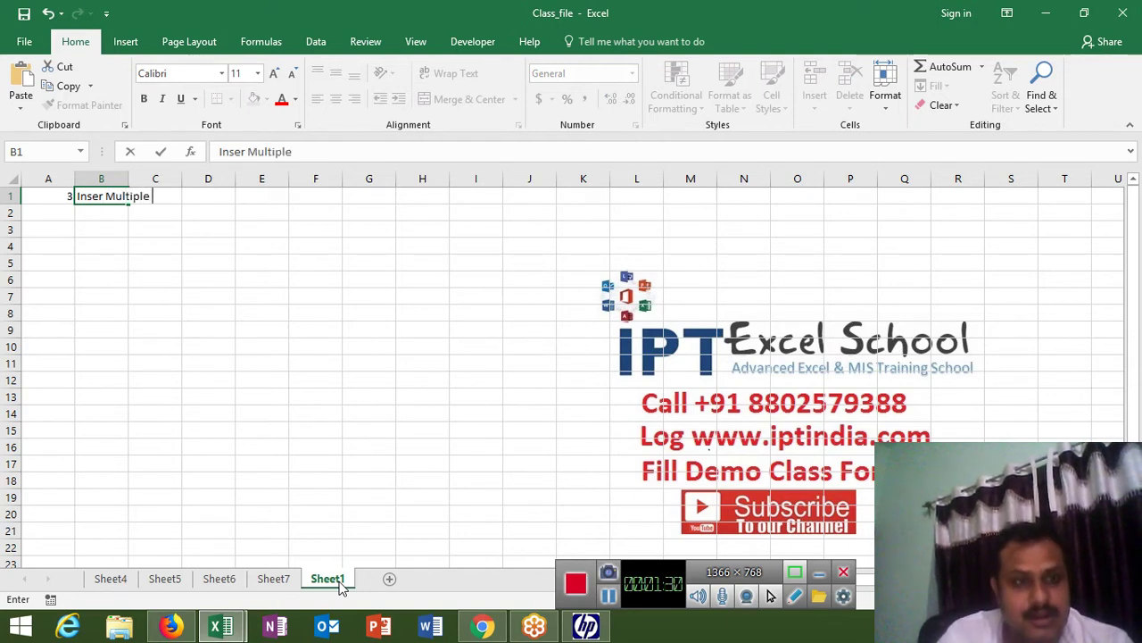
pyautogui.write(' Row')
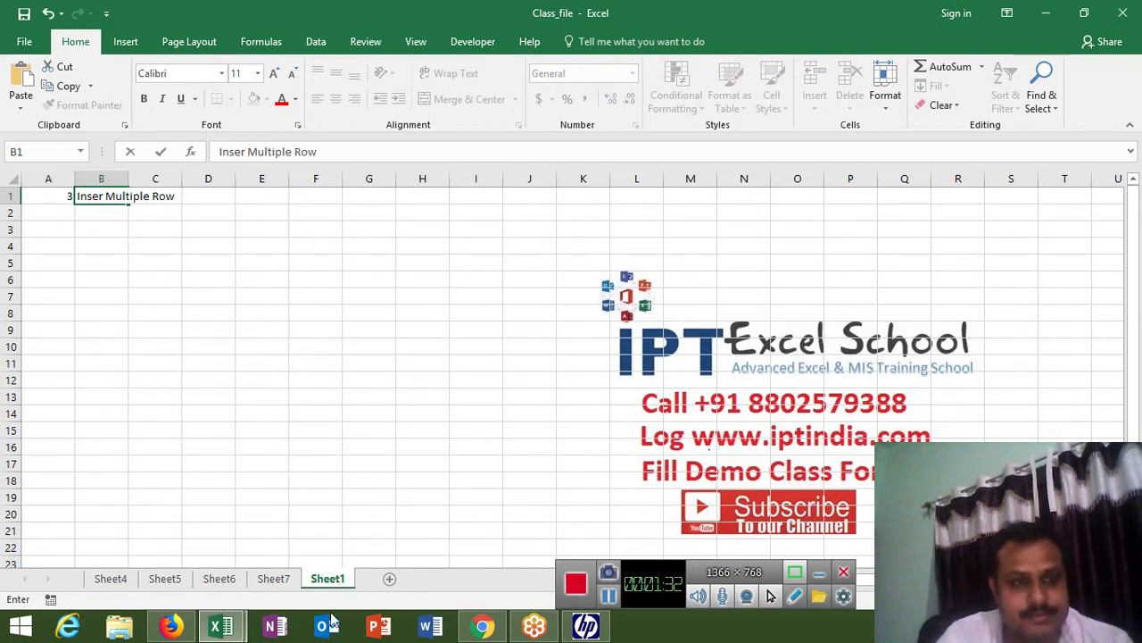
pyautogui.click(306, 342)
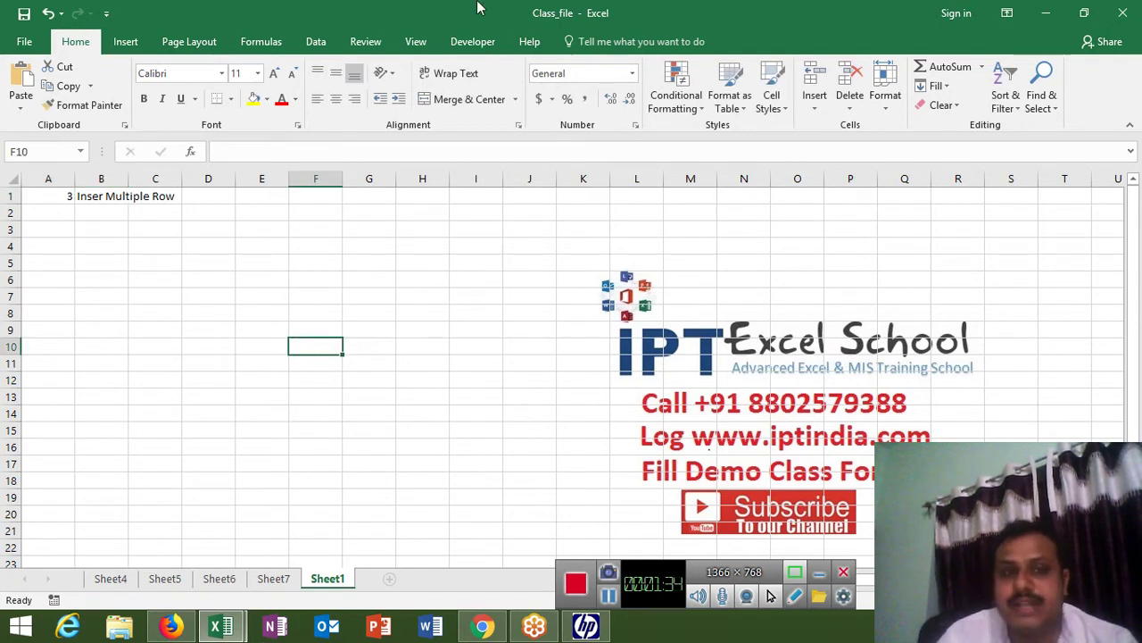
# Step: Open the VBA editor from the Developer tab and insert a new code module
pyautogui.click(468, 44)
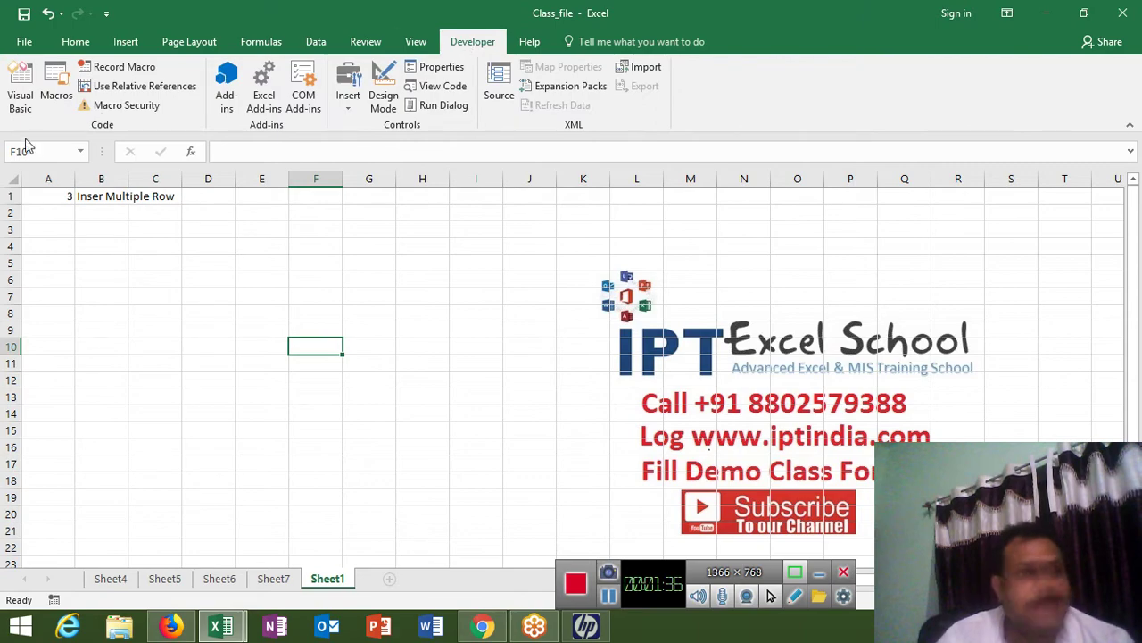
pyautogui.click(21, 100)
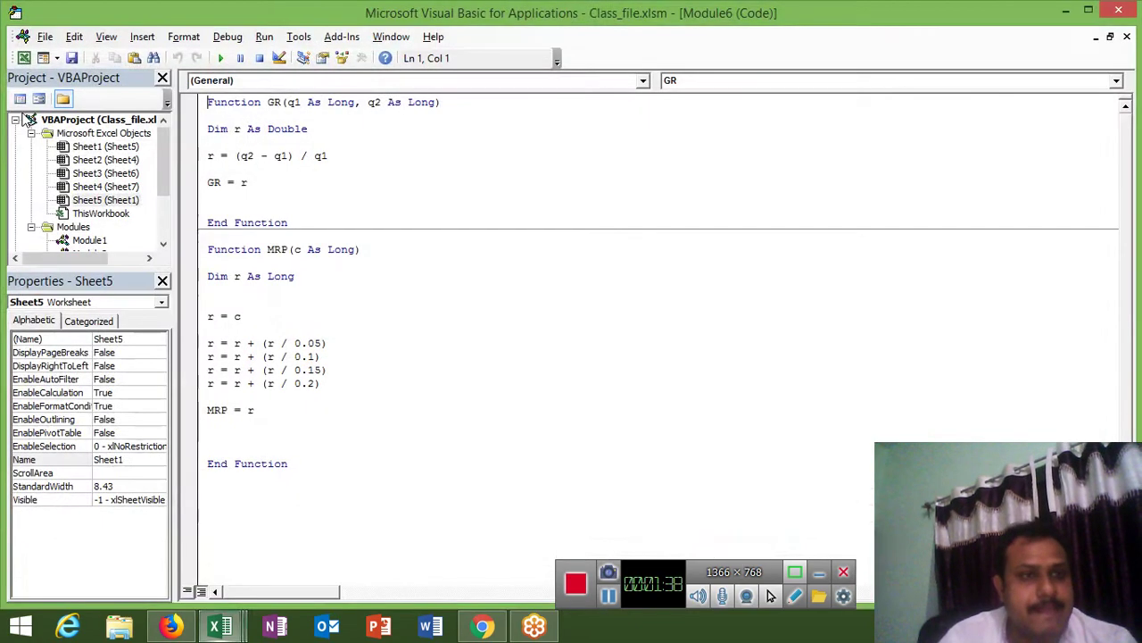
pyautogui.click(143, 36)
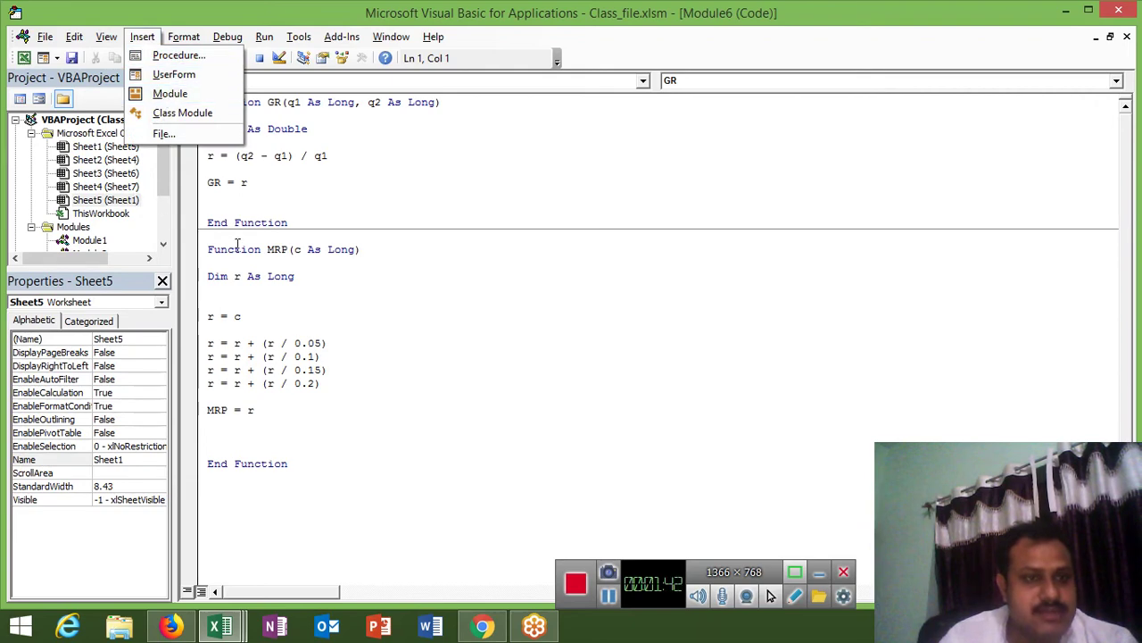
pyautogui.click(163, 95)
# Step: Clear the module's old code and start a Sub inrtmulr() procedure
pyautogui.hotkey('ctrl', 'a')
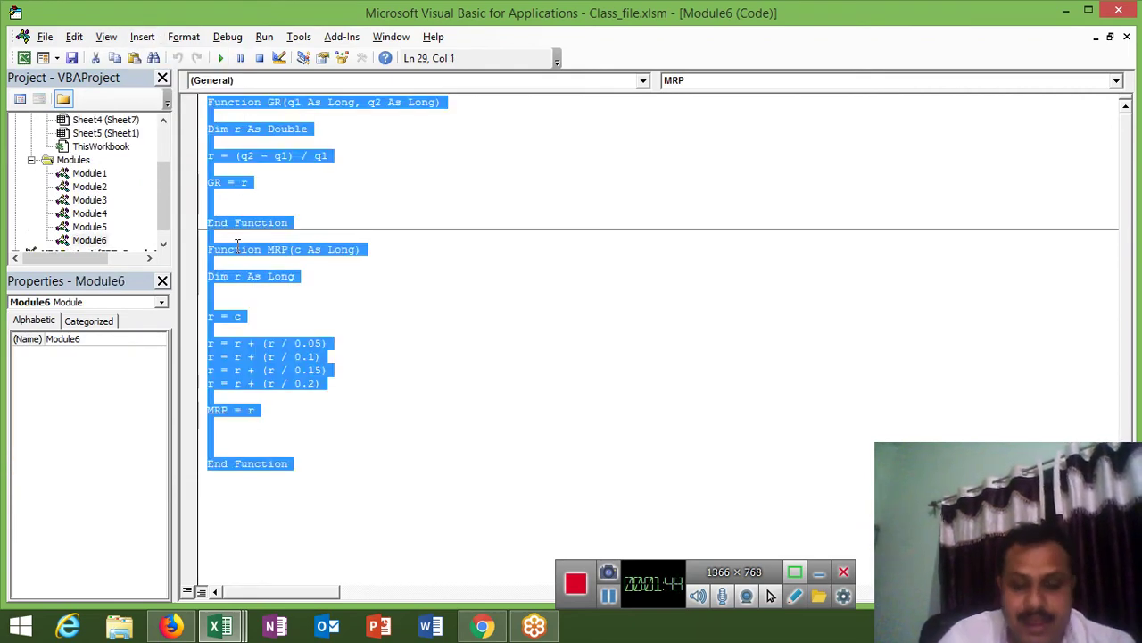
pyautogui.press('Delete')
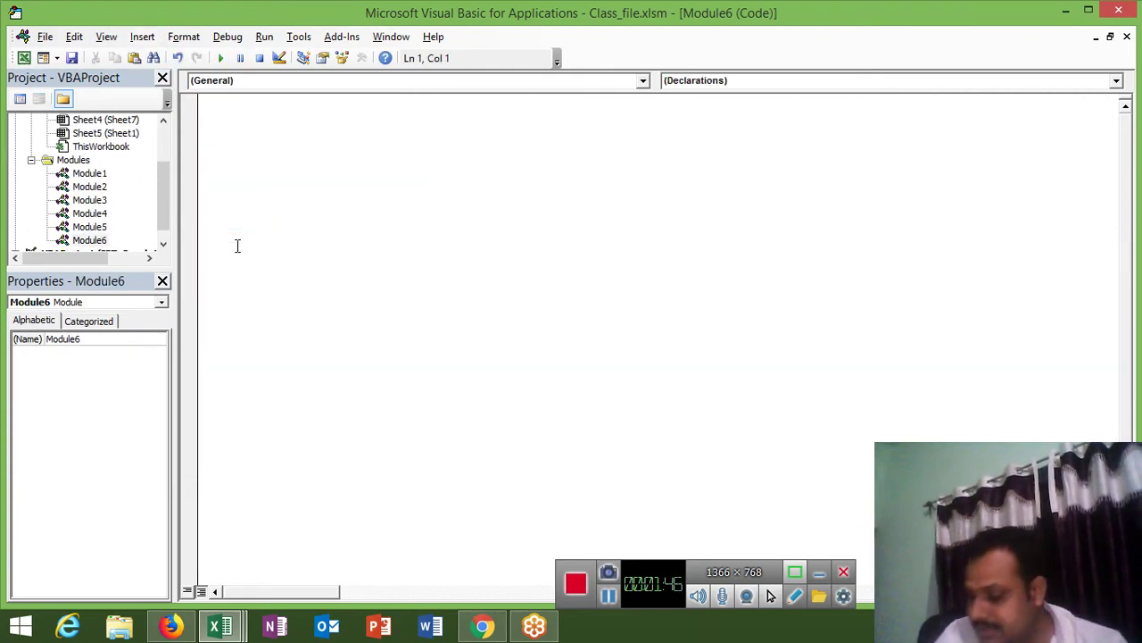
pyautogui.write('sub ')
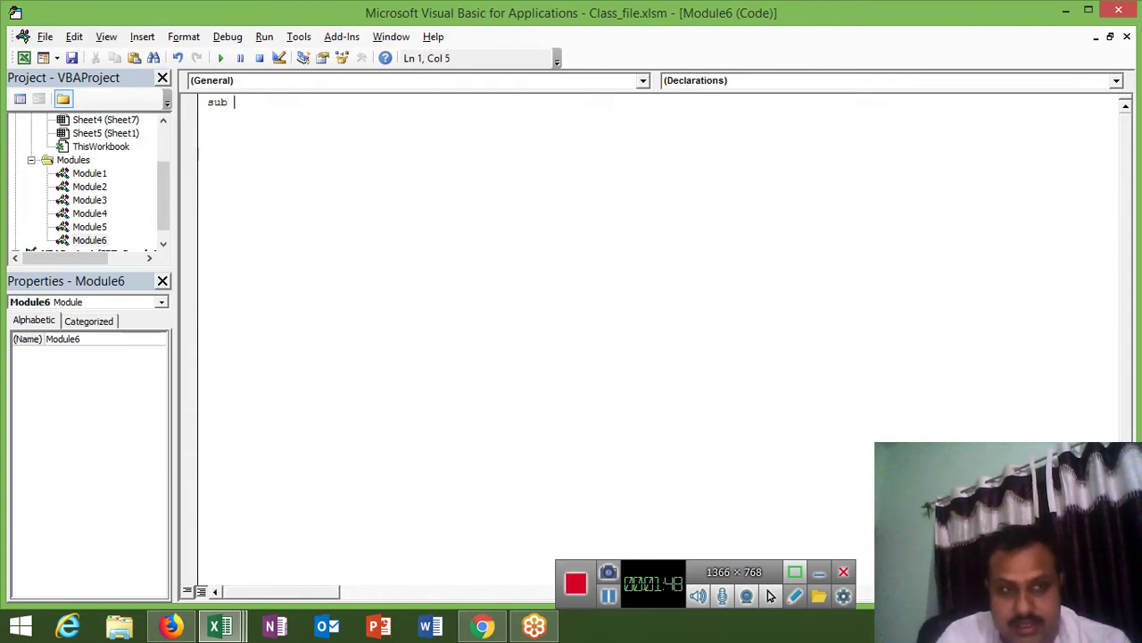
pyautogui.write('in')
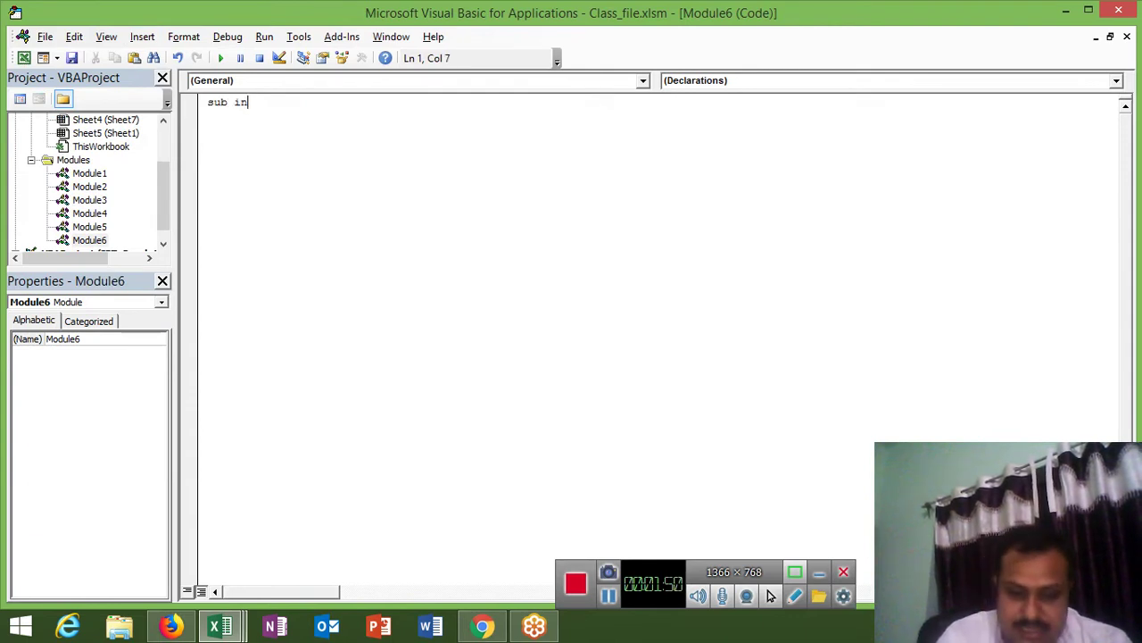
pyautogui.write('rtmu')
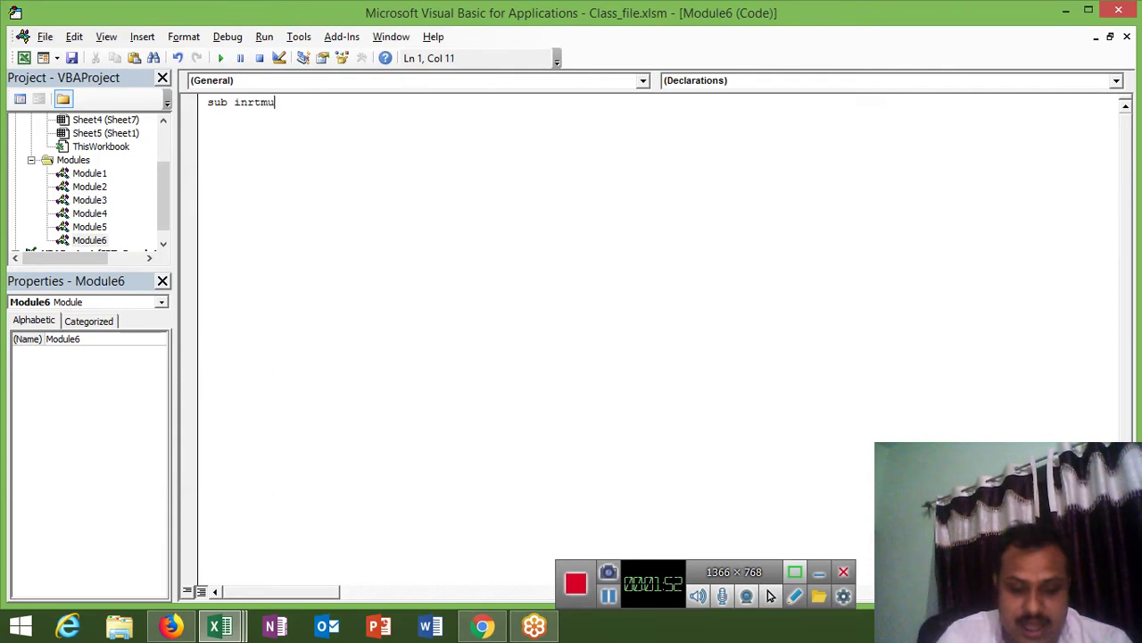
pyautogui.write('lr')
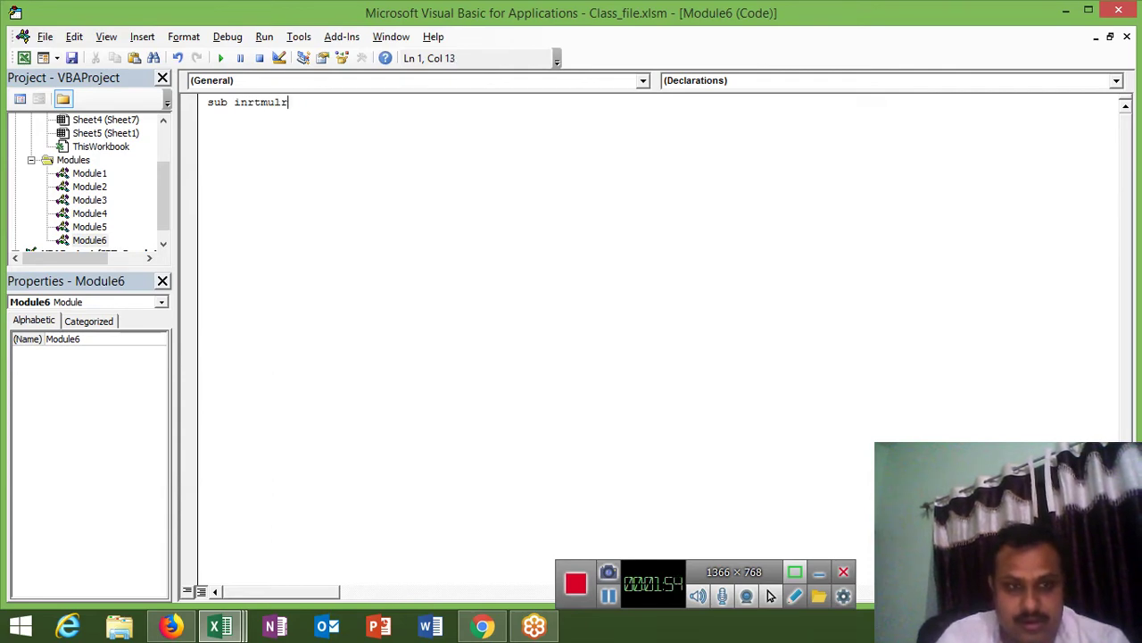
pyautogui.write('()')
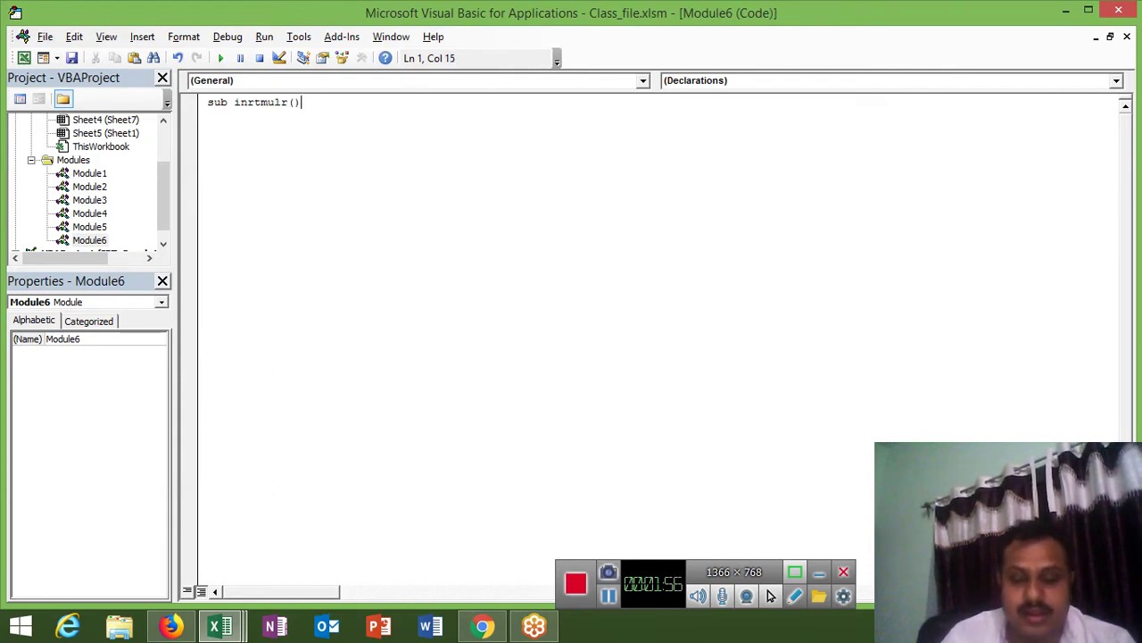
pyautogui.press('Return')
pyautogui.press('Return')
pyautogui.press('Return')
pyautogui.press('Return')
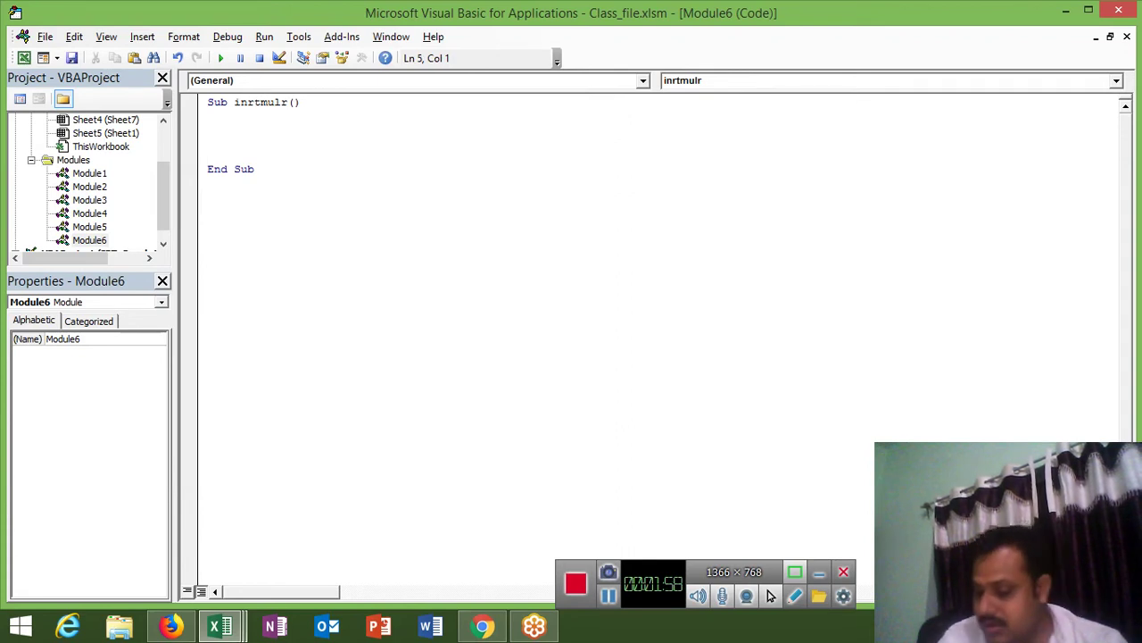
# Step: Declare variable i As Integer at the top of the macro
pyautogui.write('dim')
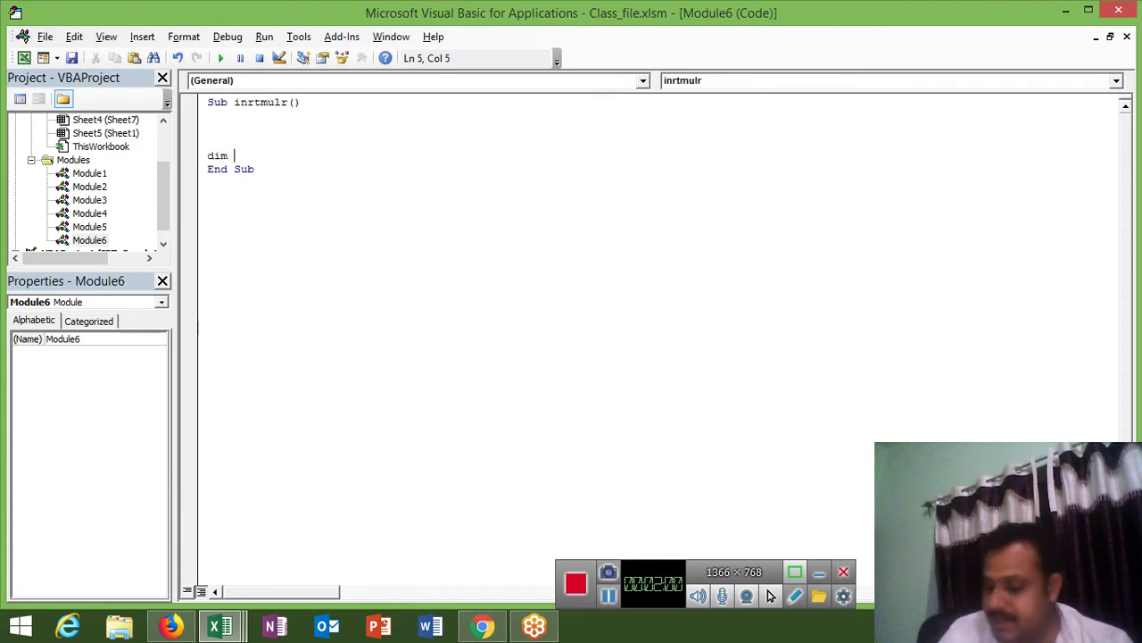
pyautogui.press('BackSpace')
pyautogui.press('BackSpace')
pyautogui.press('BackSpace')
pyautogui.press('BackSpace')
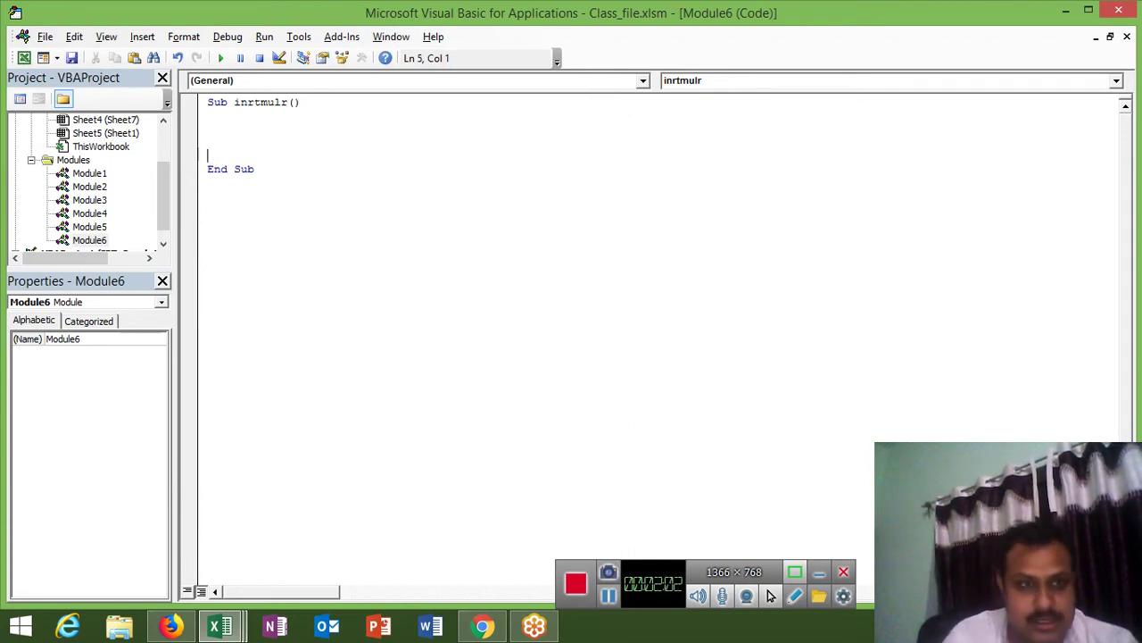
pyautogui.press('BackSpace')
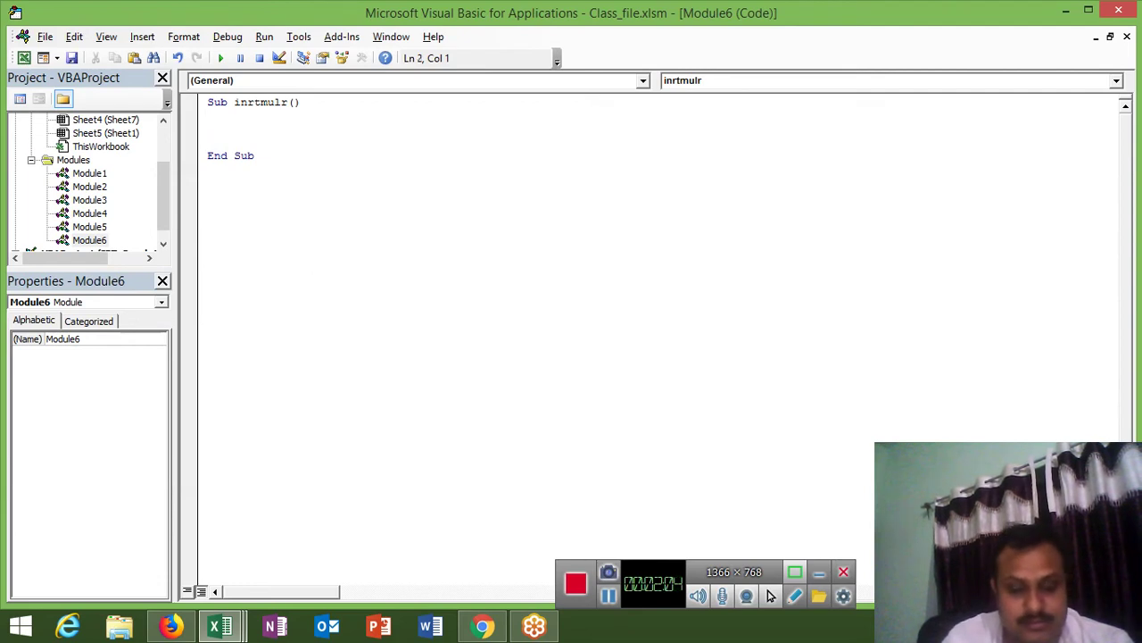
pyautogui.write('dim ')
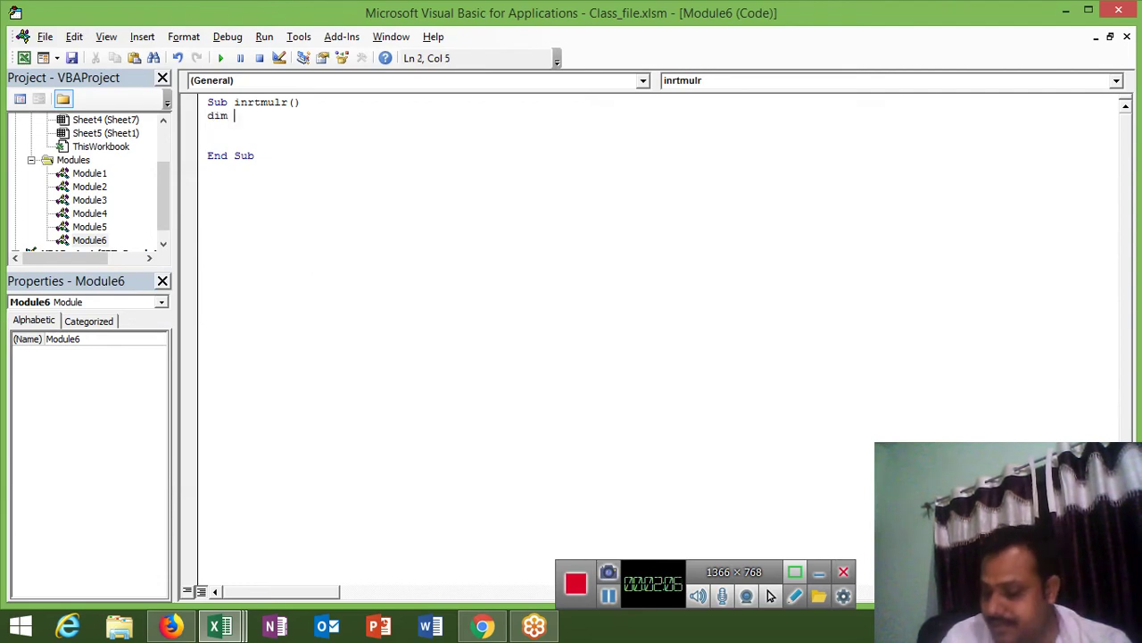
pyautogui.write('i as ')
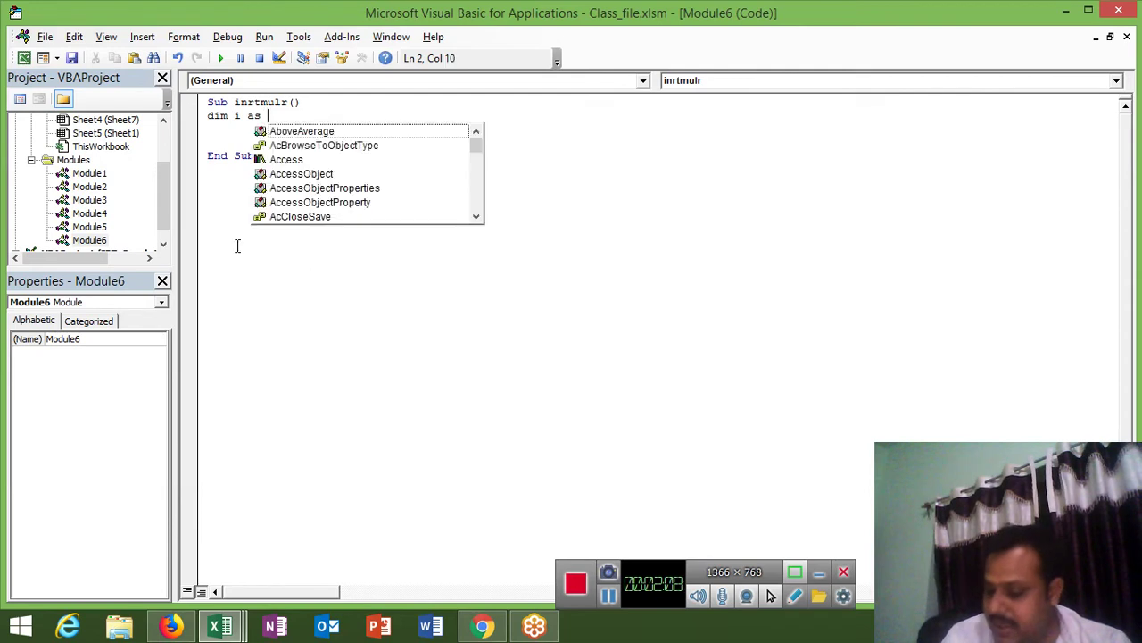
pyautogui.write('i')
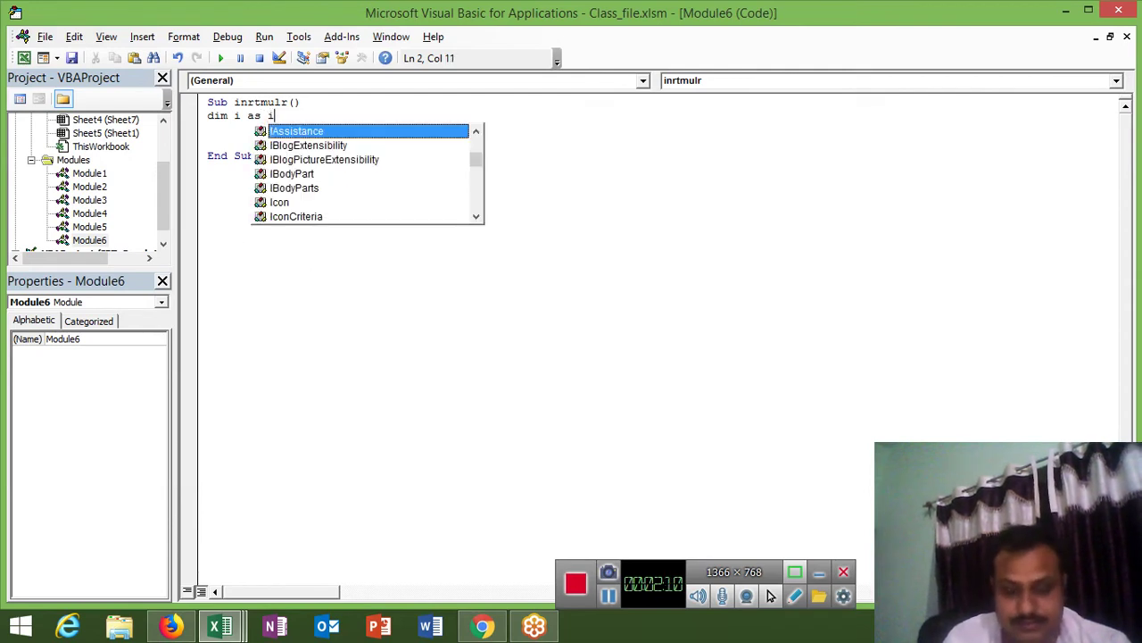
pyautogui.click(308, 145)
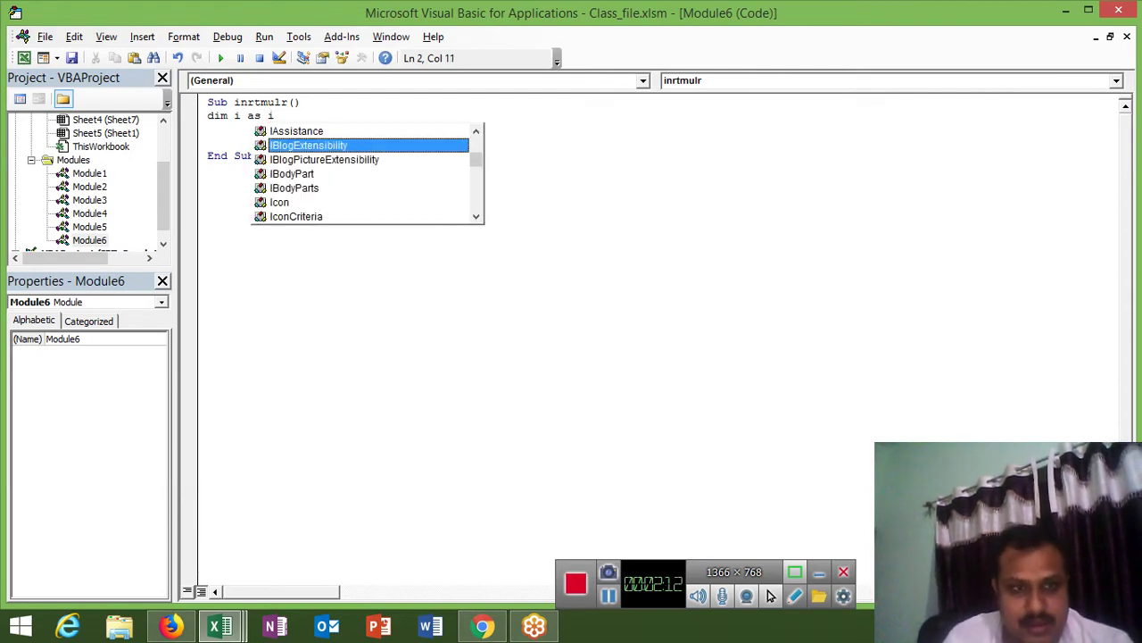
pyautogui.write('t')
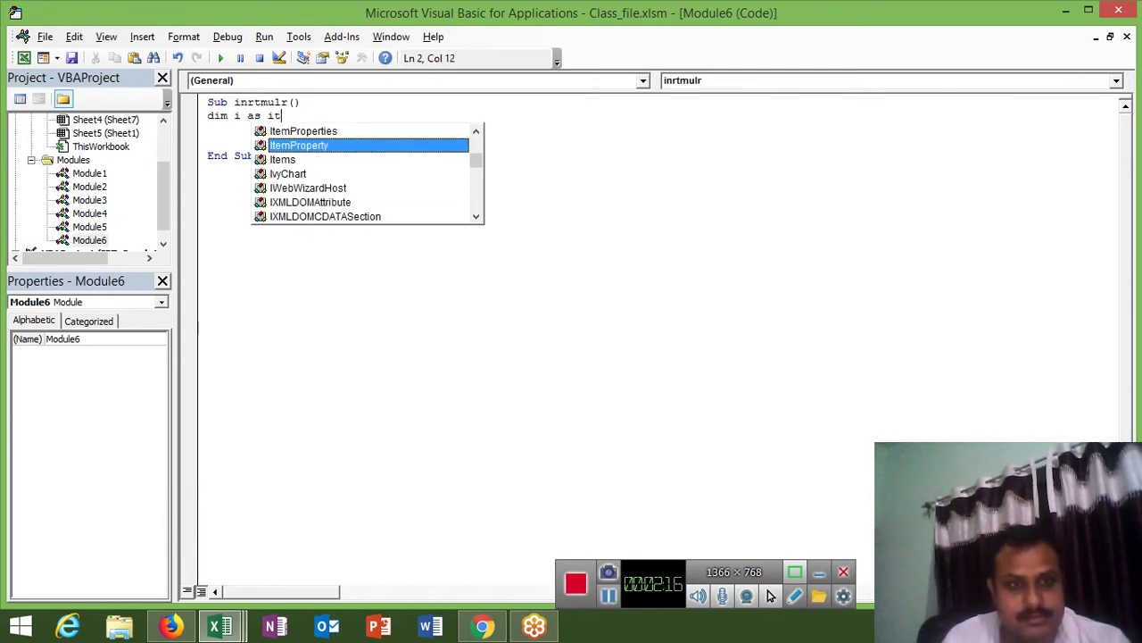
pyautogui.write('e')
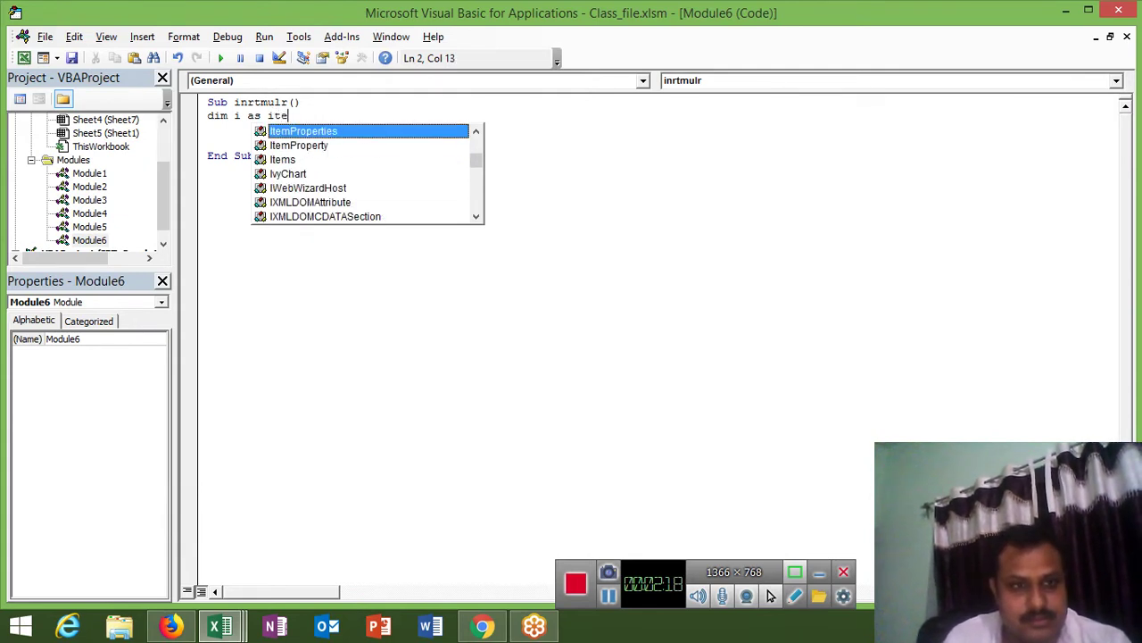
pyautogui.press('BackSpace')
pyautogui.press('BackSpace')
pyautogui.write('n')
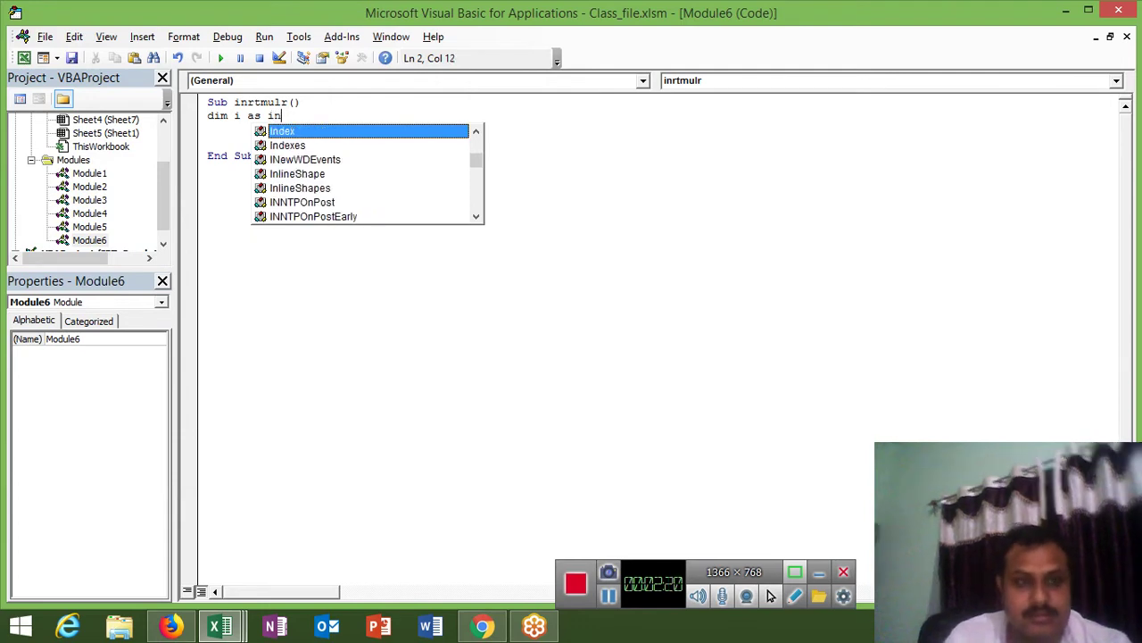
pyautogui.write('t')
pyautogui.press('Tab')
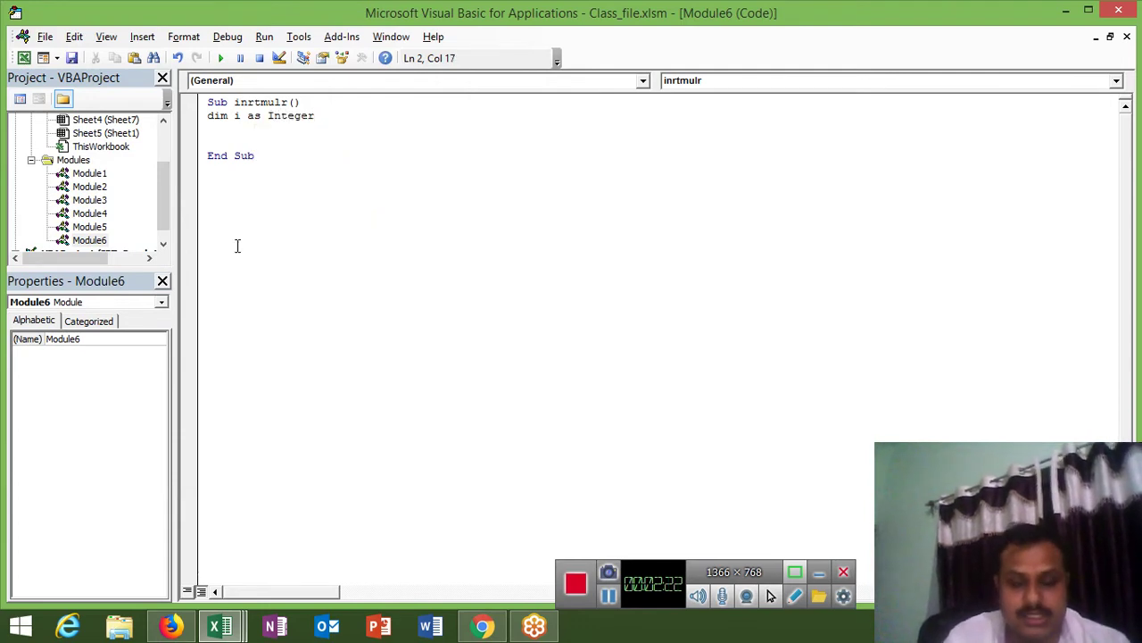
pyautogui.press('Return')
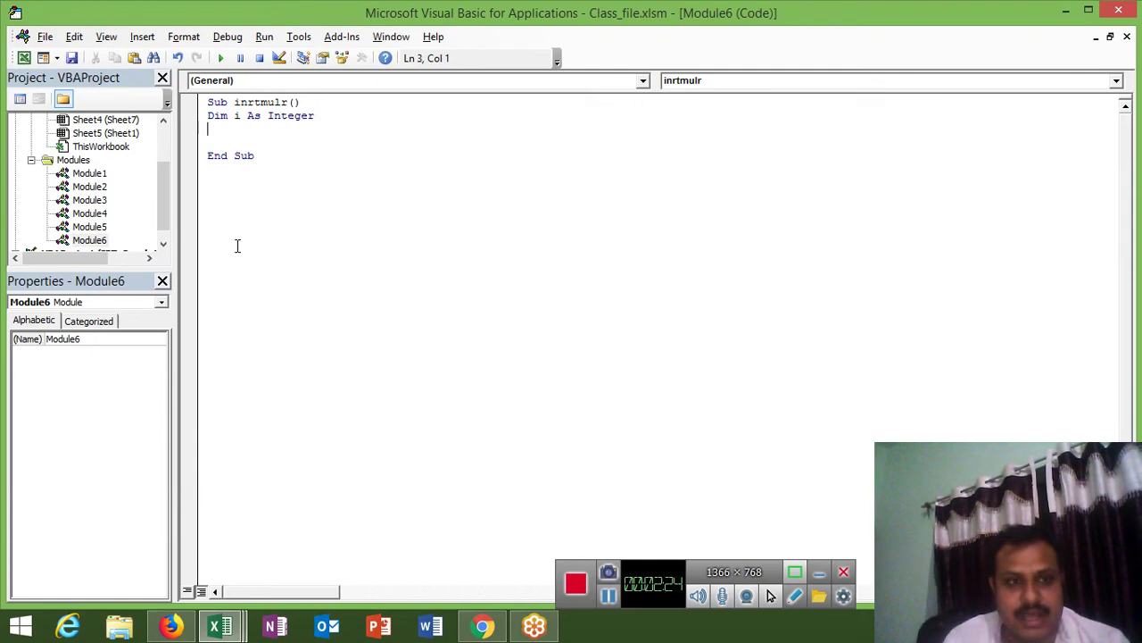
# Step: Add j to the Integer declaration and leave blank lines in the macro body
pyautogui.press('Right')
pyautogui.press('Right')
pyautogui.press('Right')
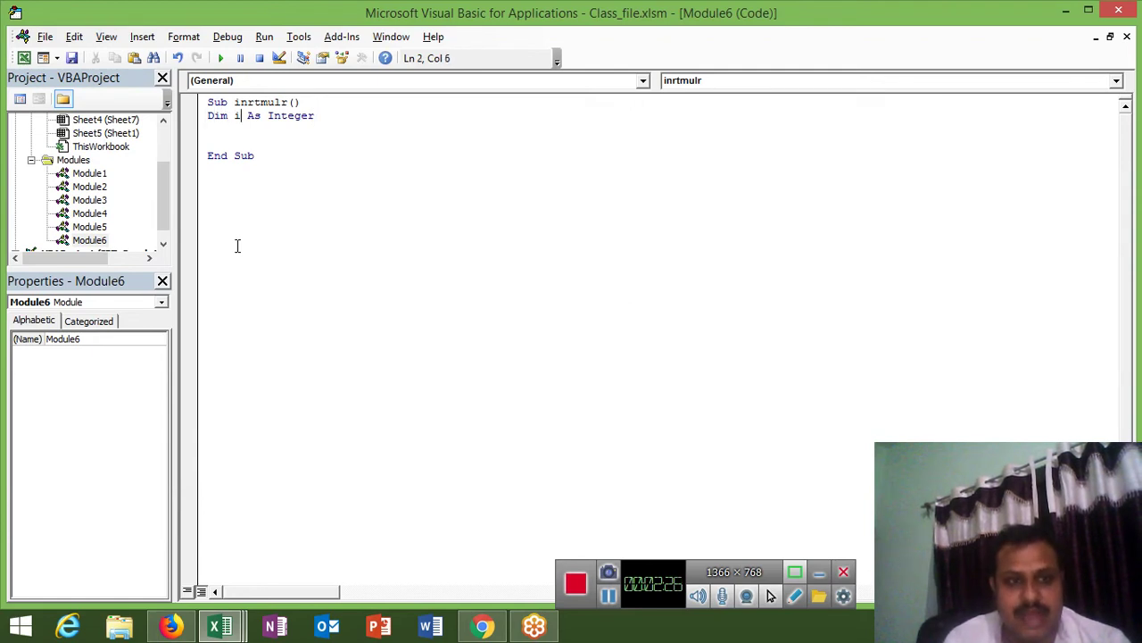
pyautogui.write(',')
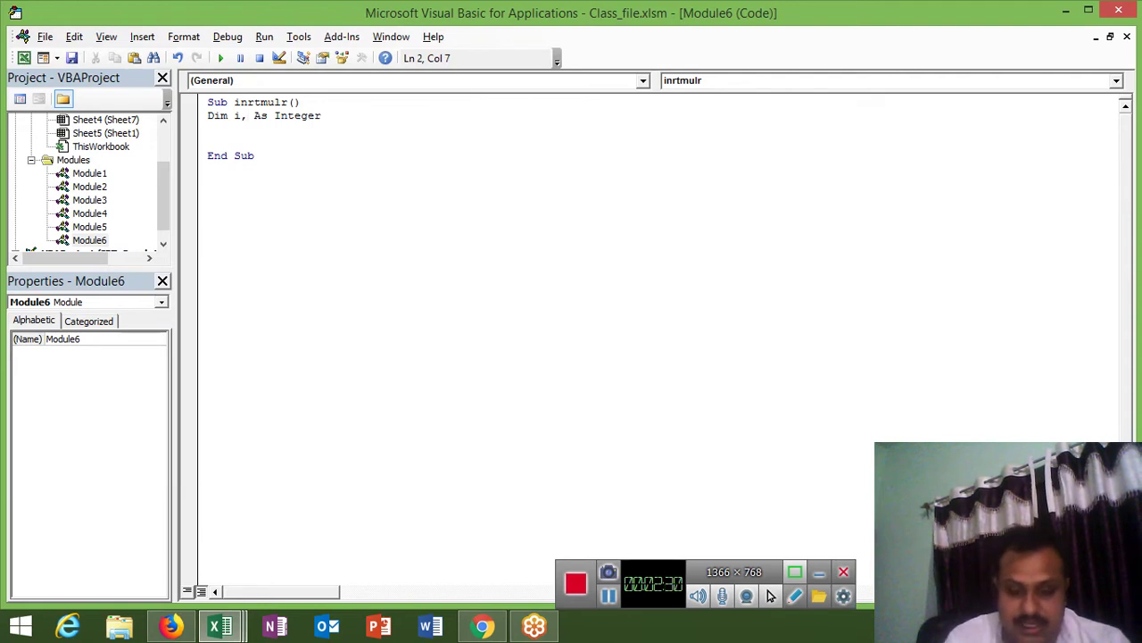
pyautogui.write('j')
pyautogui.press('Down')
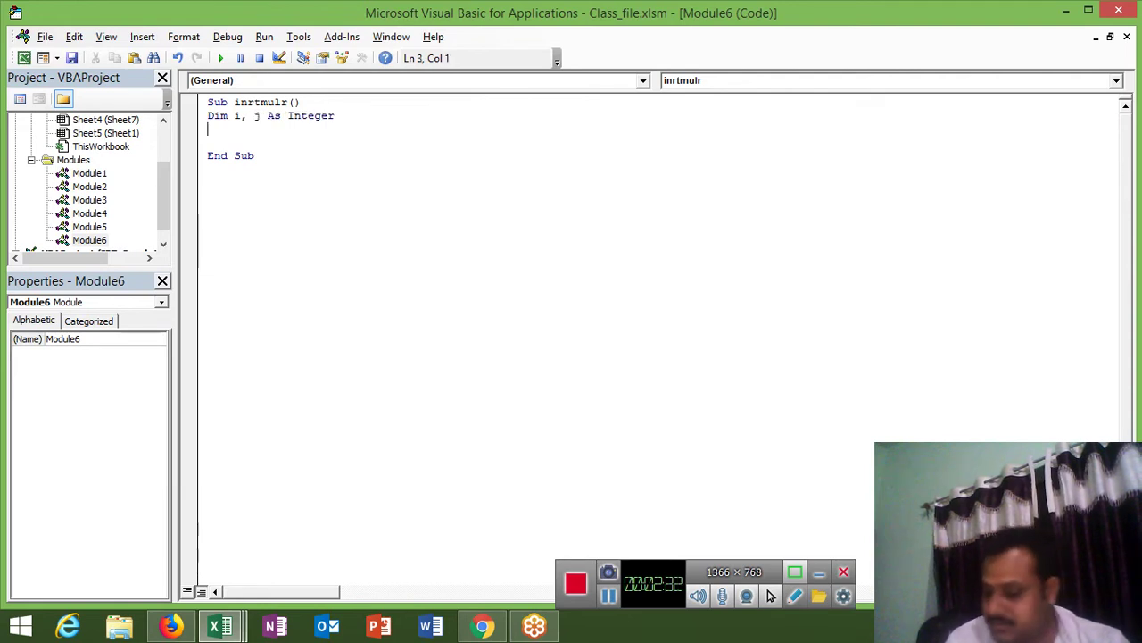
pyautogui.press('Down')
pyautogui.press('Return')
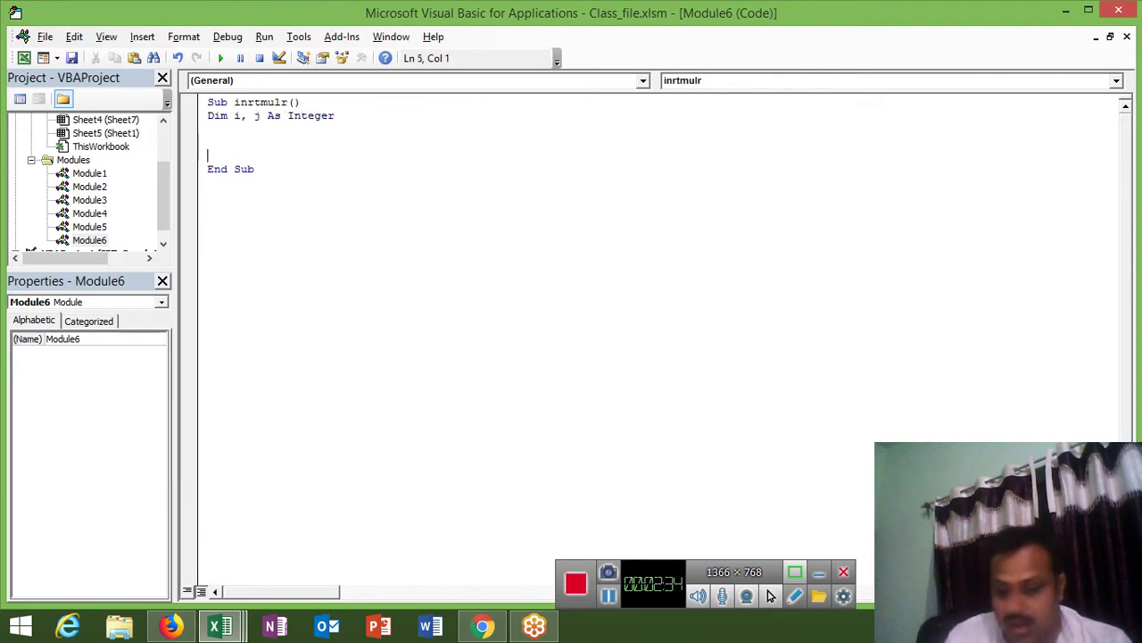
pyautogui.press('Return')
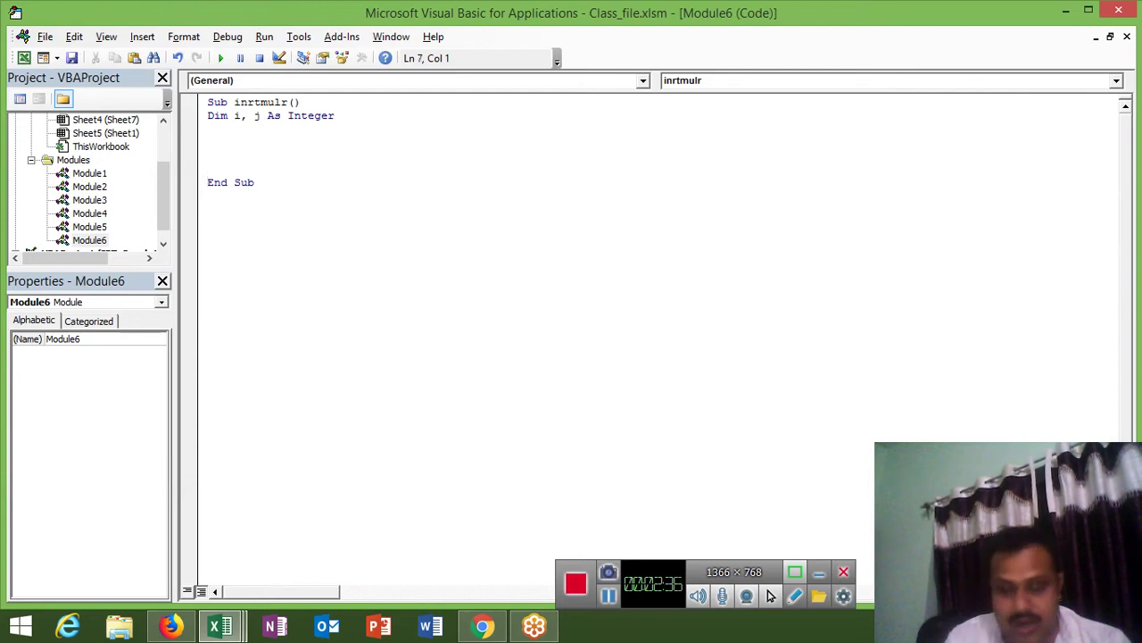
# Step: Add the statement ActiveCell.EntireRow.Select below the declaration
pyautogui.press('Up')
pyautogui.press('Up')
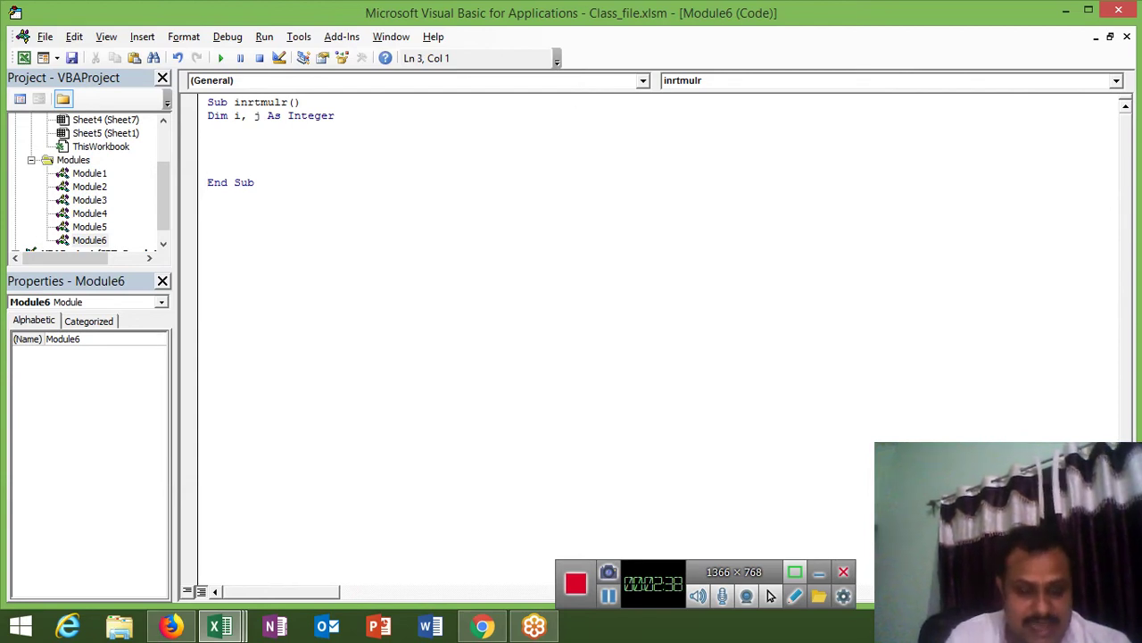
pyautogui.write('ac')
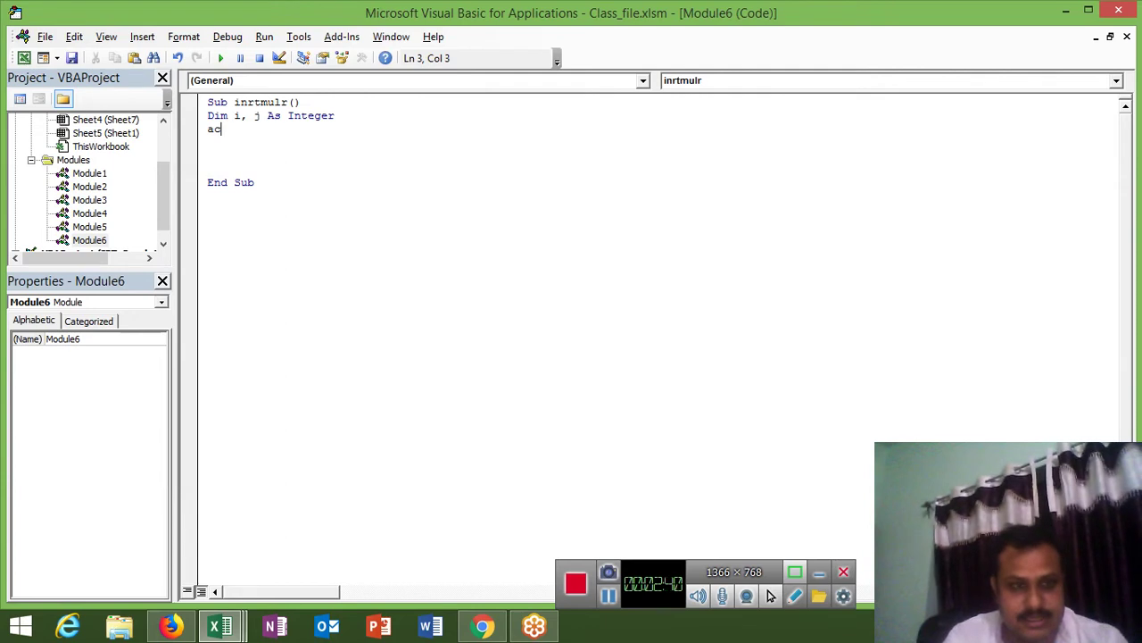
pyautogui.write('tivece')
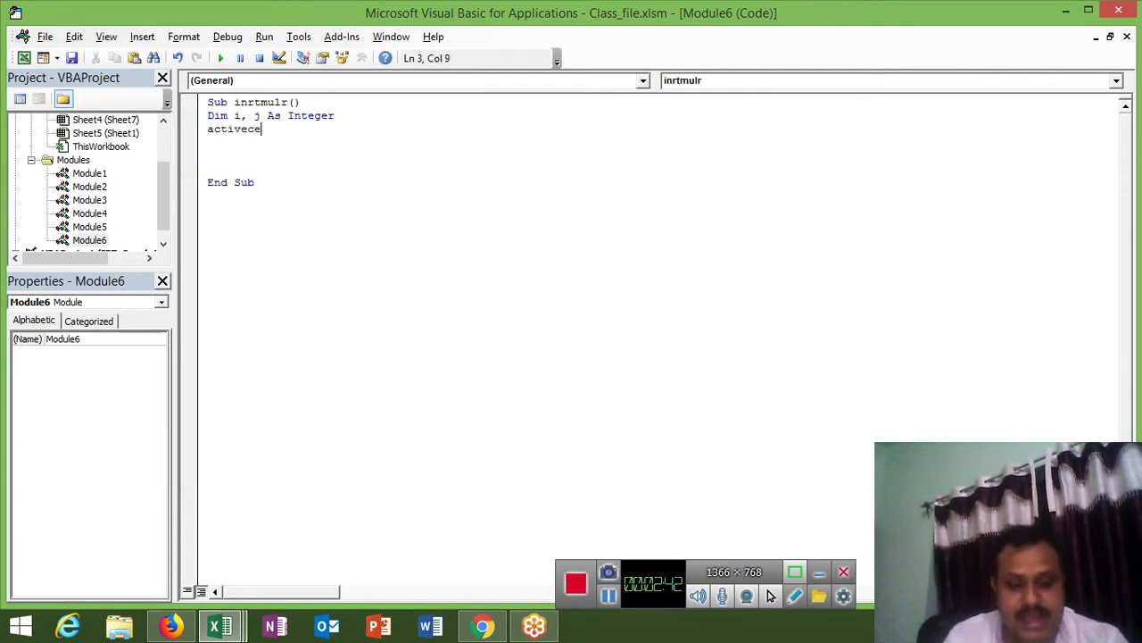
pyautogui.write('ll.en')
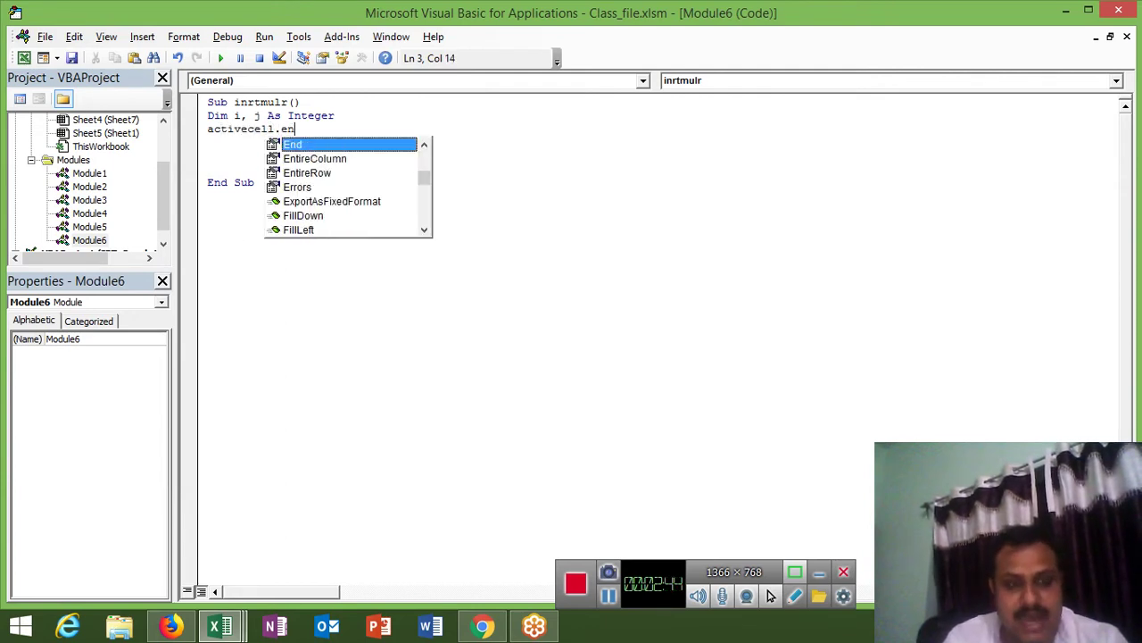
pyautogui.press('Down')
pyautogui.press('Down')
pyautogui.press('Tab')
pyautogui.write('.')
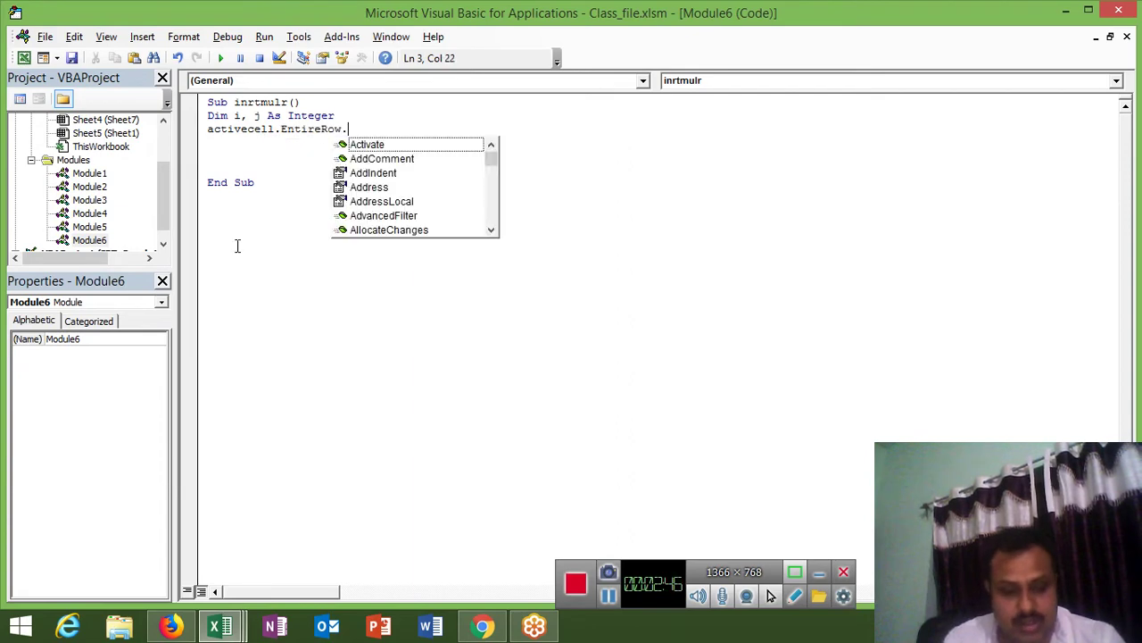
pyautogui.write('se')
pyautogui.press('Tab')
pyautogui.press('Return')
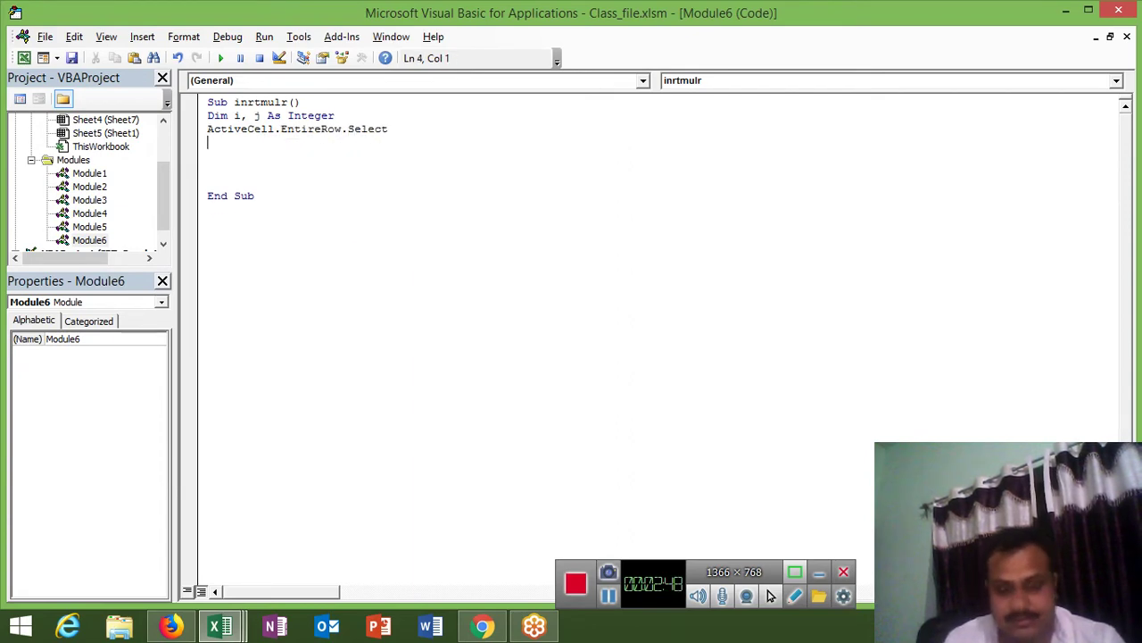
pyautogui.press('Return')
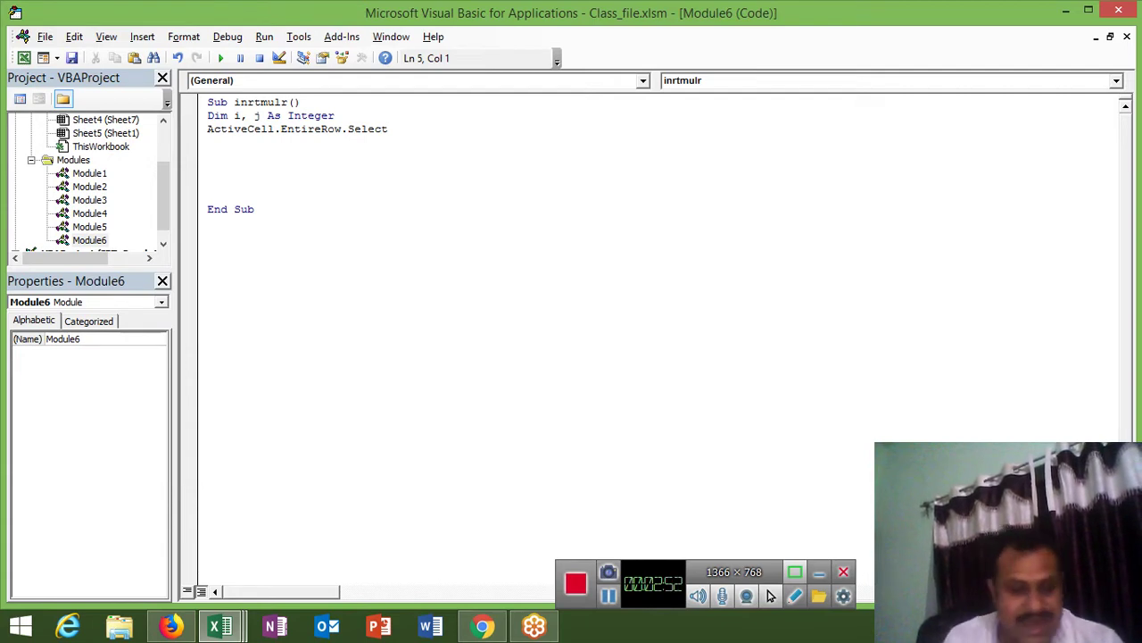
# Step: Type an On Error Resume Last line and dismiss the resulting compile error
pyautogui.write('ok')
pyautogui.press('BackSpace')
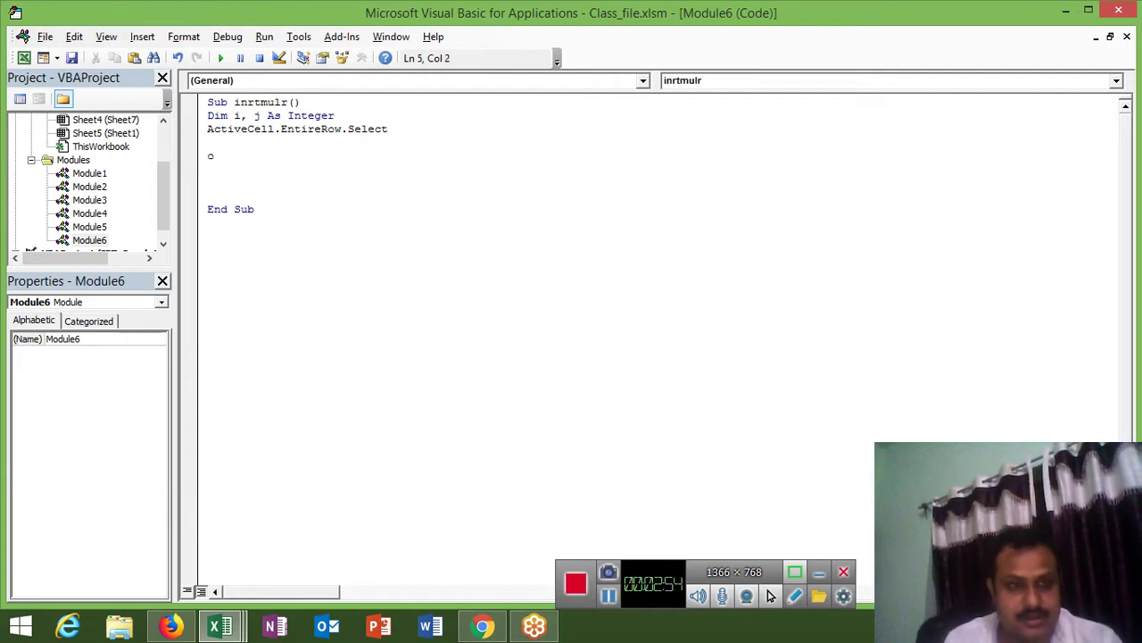
pyautogui.write('n error')
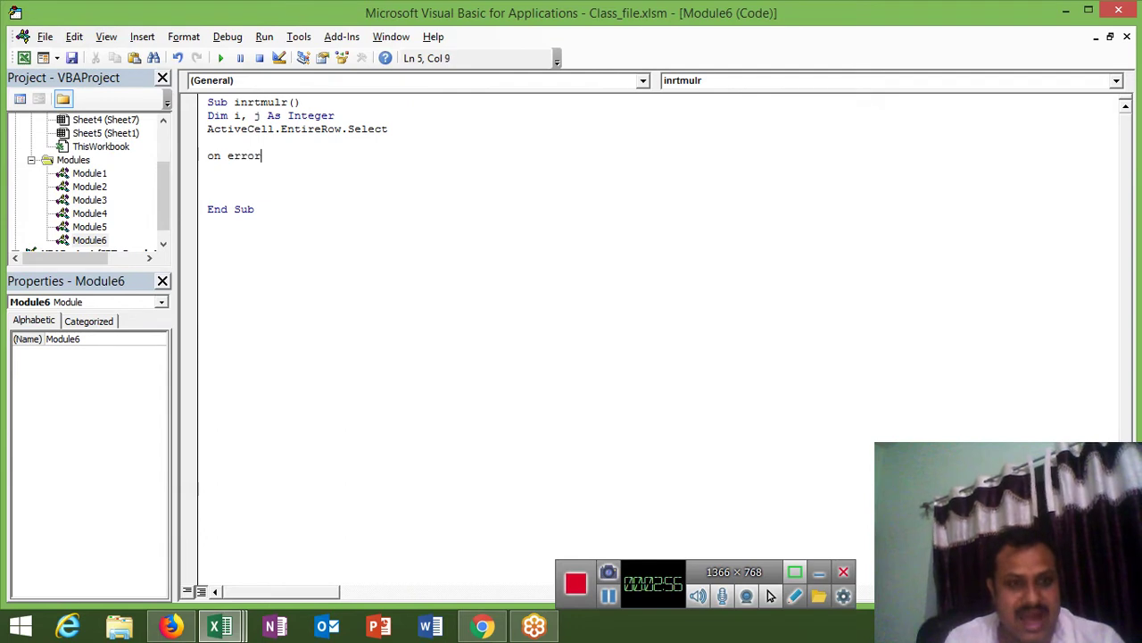
pyautogui.write(' resume ')
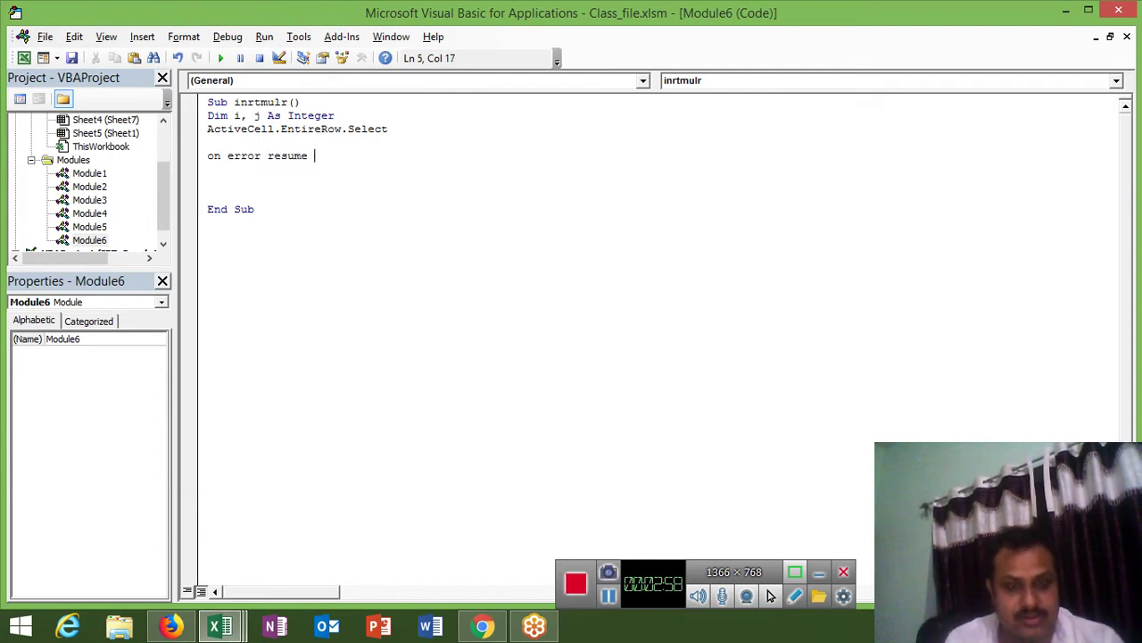
pyautogui.write('last')
pyautogui.press('Return')
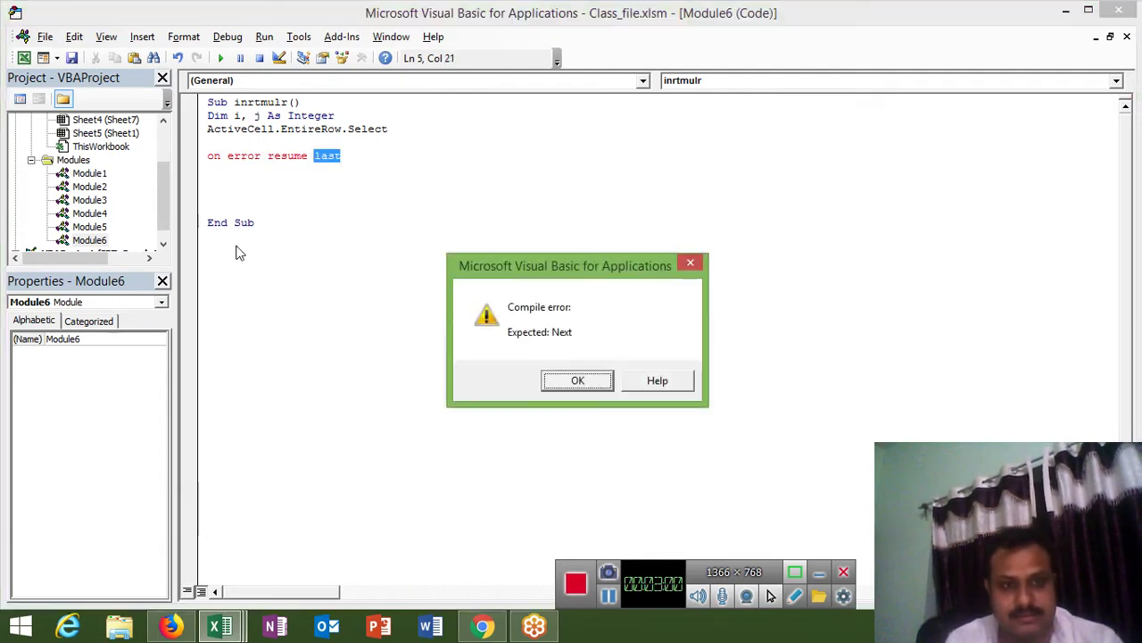
pyautogui.press('Return')
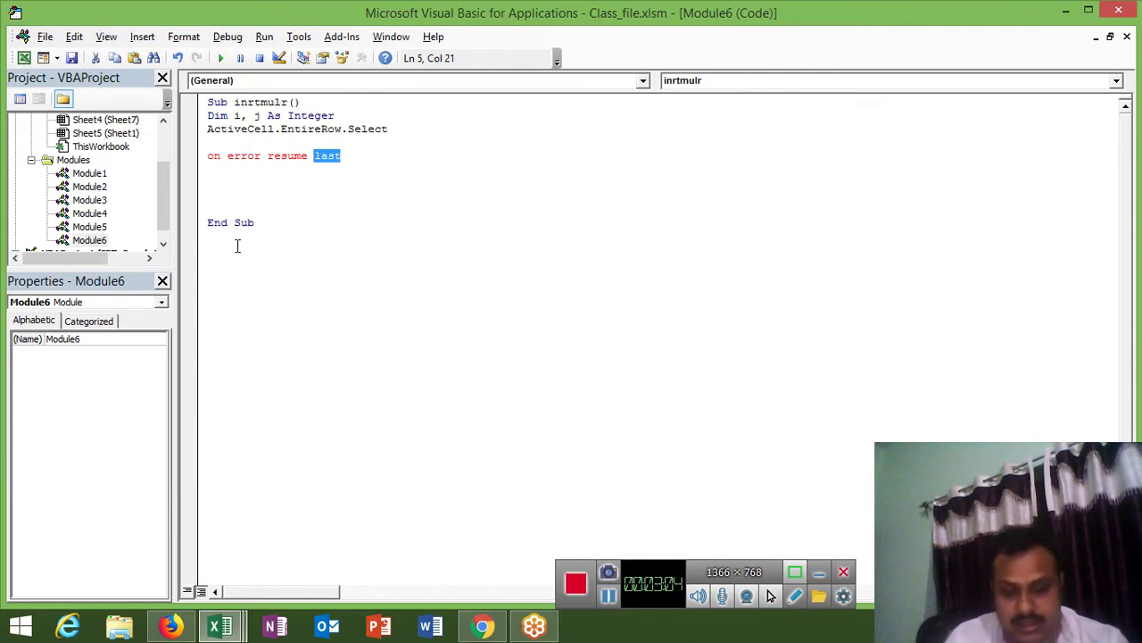
# Step: Change the error line to On Error GoTo Last and add a line below
pyautogui.press('Left')
pyautogui.press('Left')
pyautogui.press('Left')
pyautogui.press('Left')
pyautogui.press('Left')
pyautogui.press('Left')
pyautogui.press('Left')
pyautogui.press('Left')
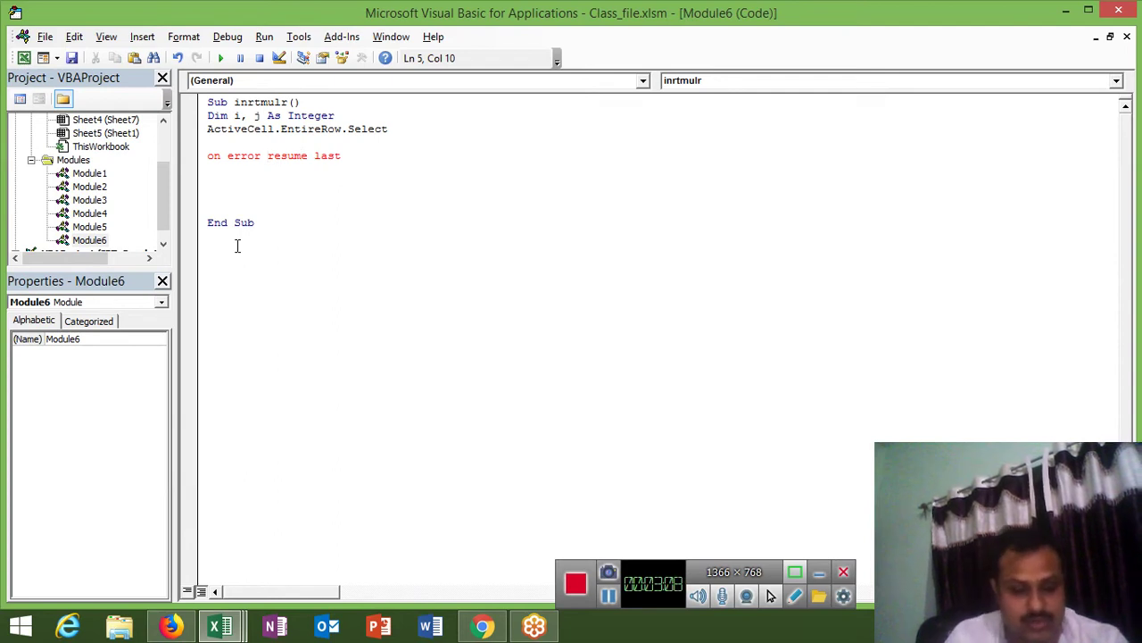
pyautogui.press('Delete')
pyautogui.press('Delete')
pyautogui.press('Delete')
pyautogui.press('Delete')
pyautogui.press('Delete')
pyautogui.press('Delete')
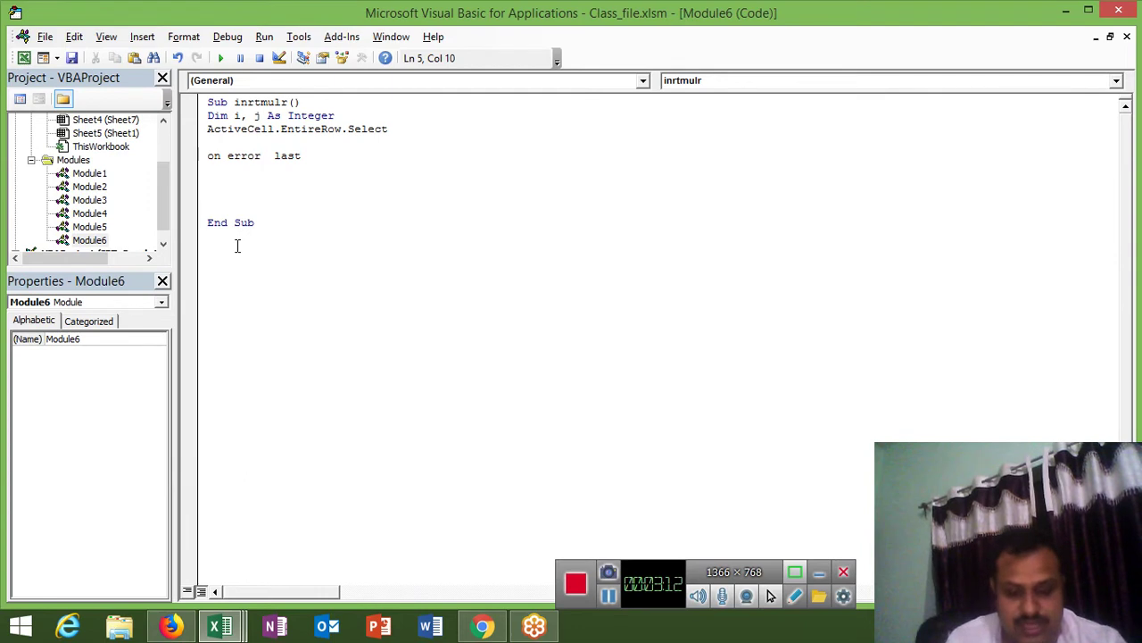
pyautogui.write('goto')
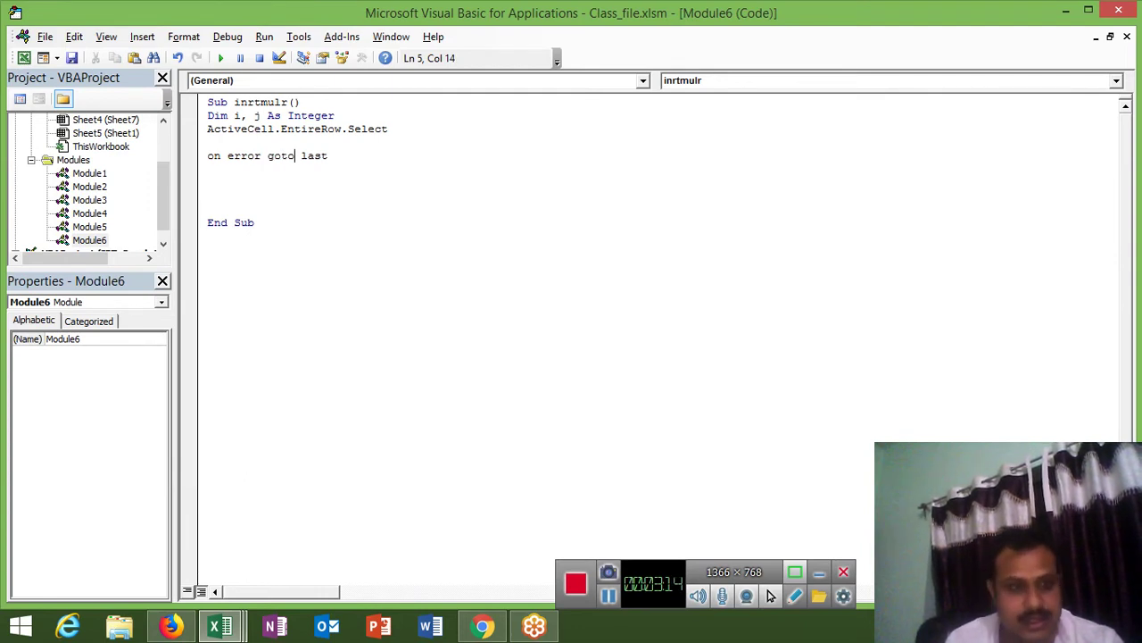
pyautogui.click(300, 155)
pyautogui.press('Down')
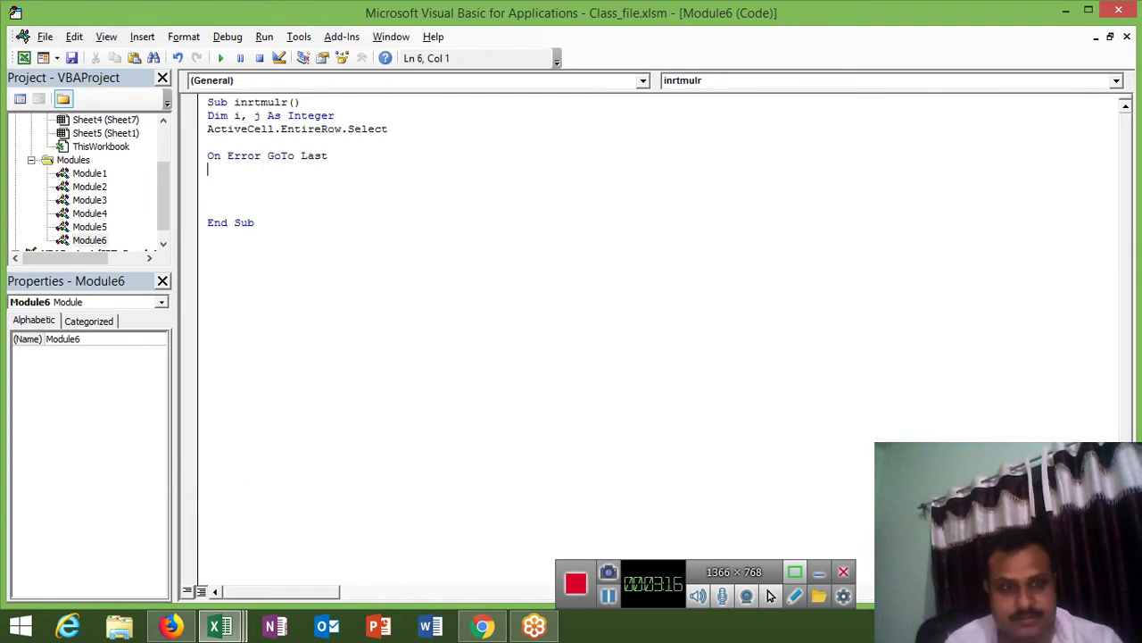
pyautogui.press('Down')
pyautogui.press('Return')
pyautogui.press('Up')
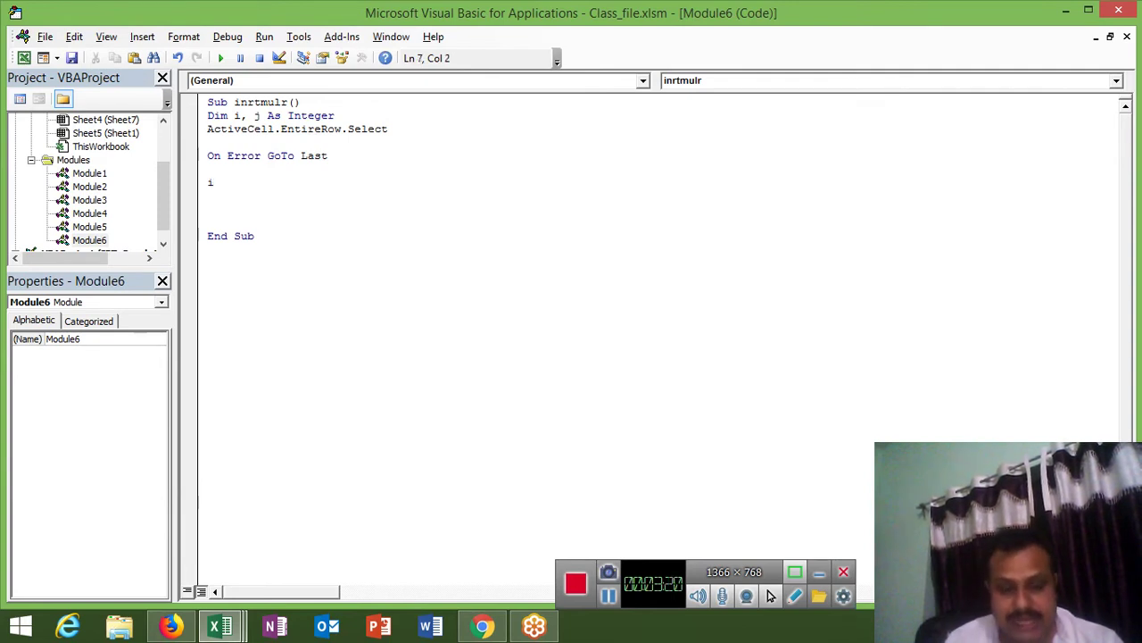
# Step: Assign i an InputBox with prompt 'Enter Number of Row to insert' and title 'Insert Column'
pyautogui.write('=inp')
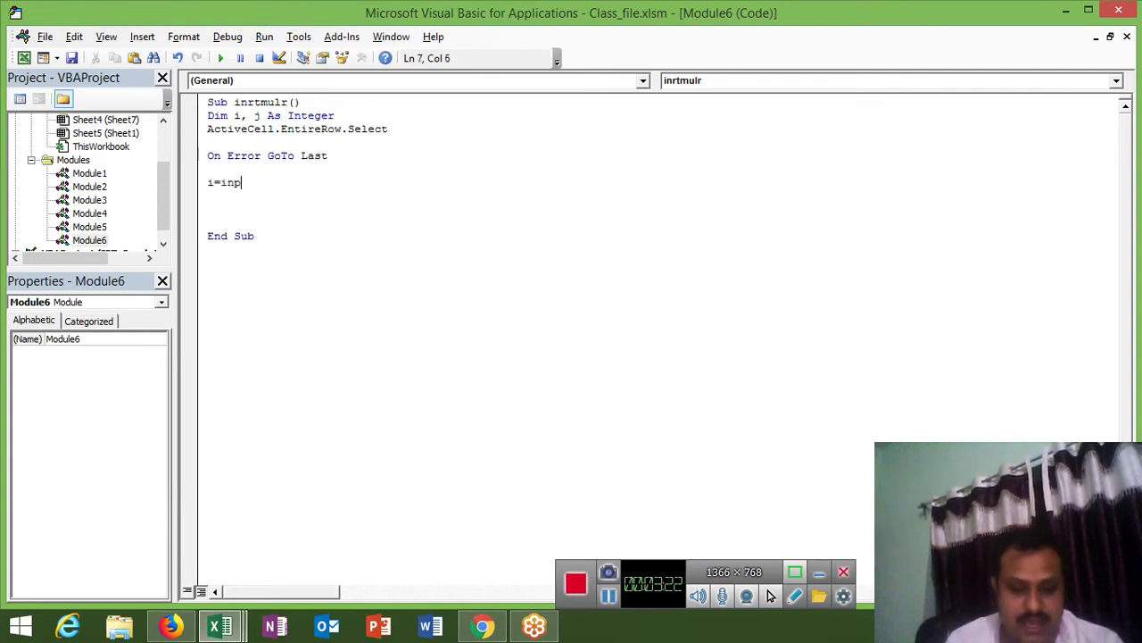
pyautogui.write('utbo')
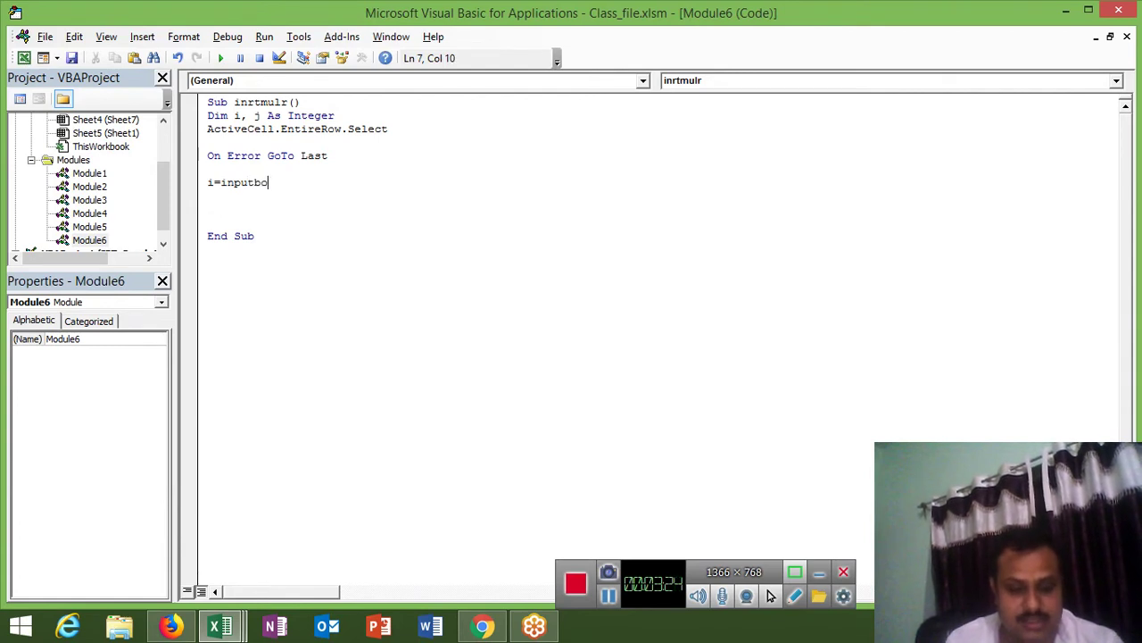
pyautogui.write('x(')
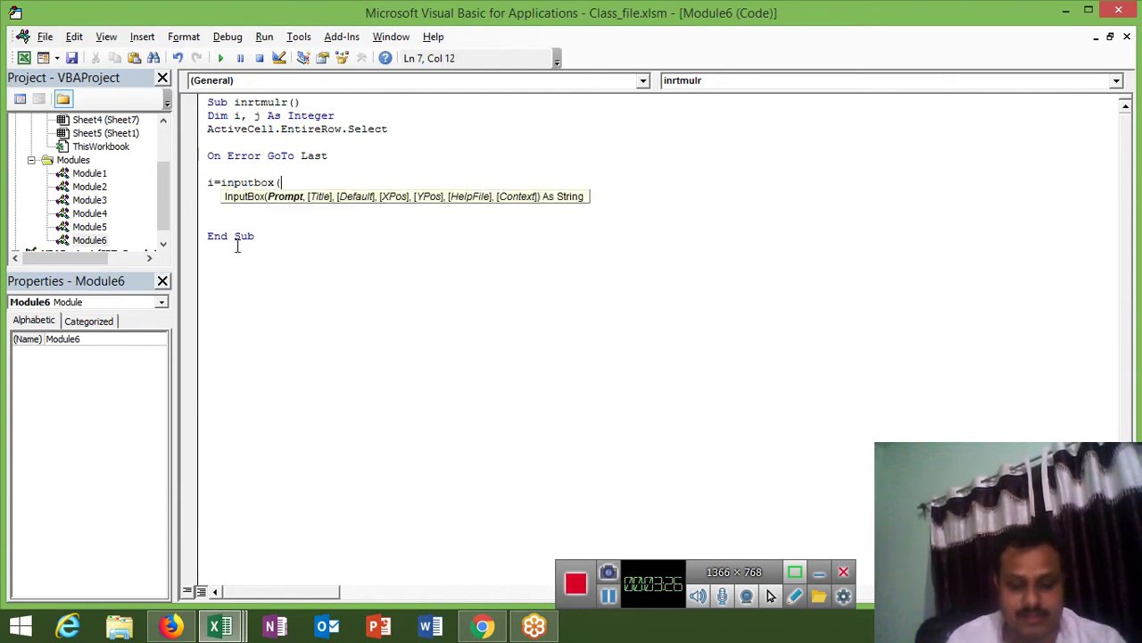
pyautogui.write('"')
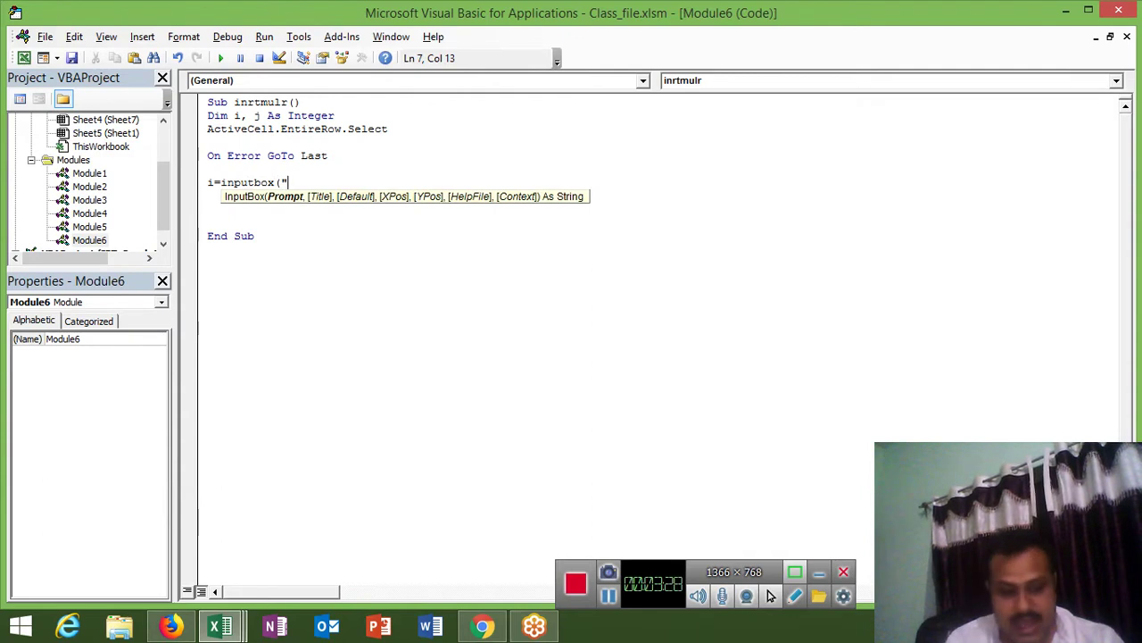
pyautogui.write('Enter ')
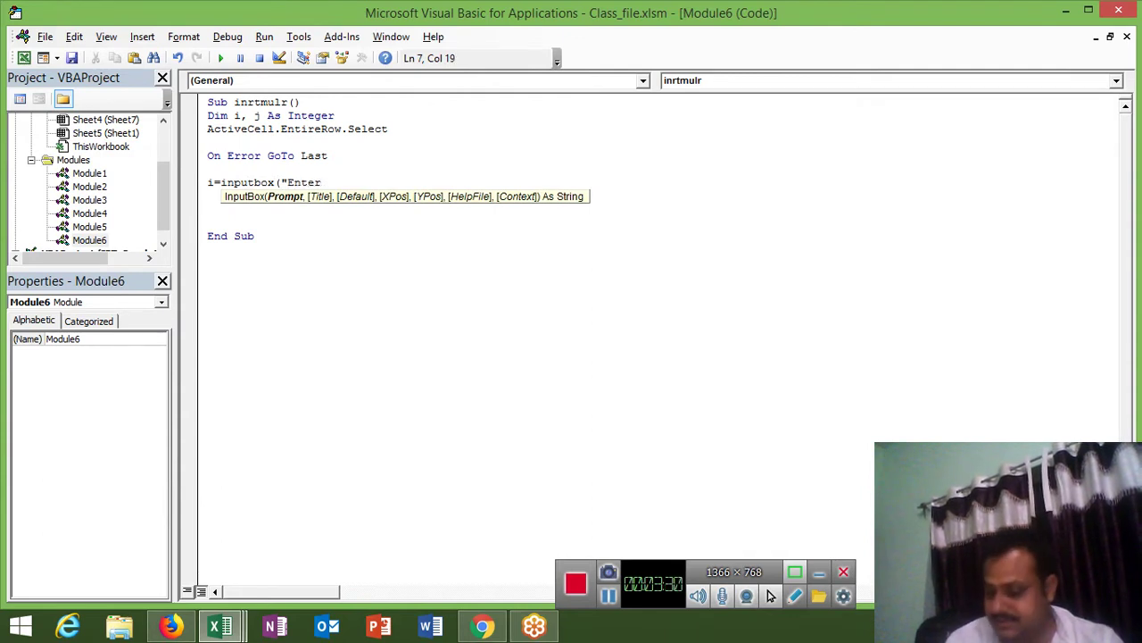
pyautogui.write('Number ')
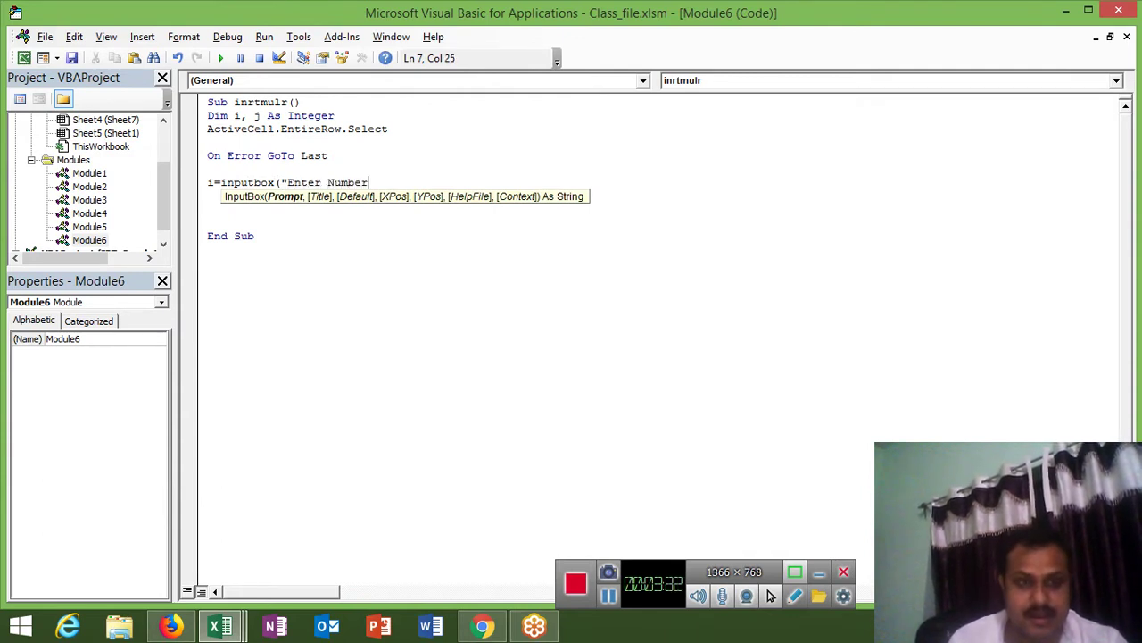
pyautogui.write('of ')
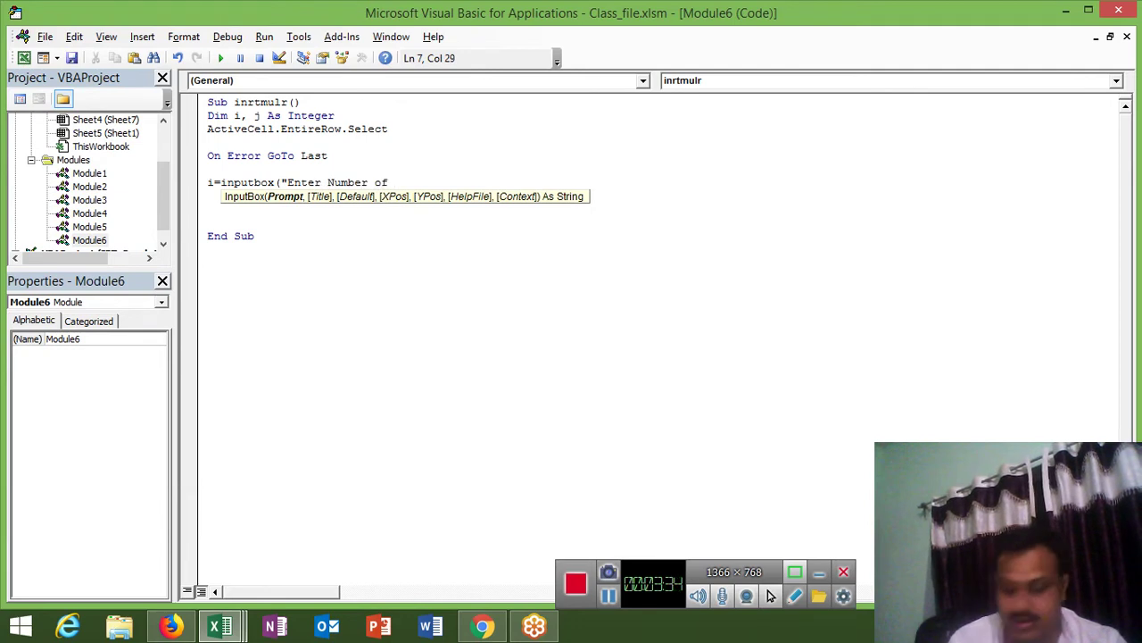
pyautogui.write('R')
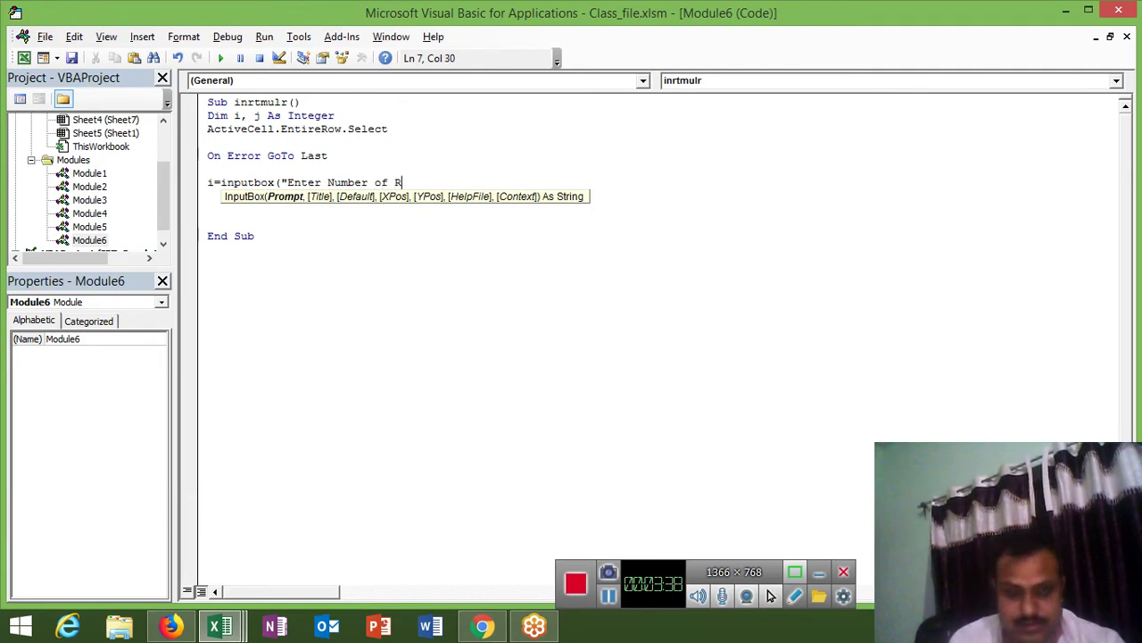
pyautogui.write('ow ')
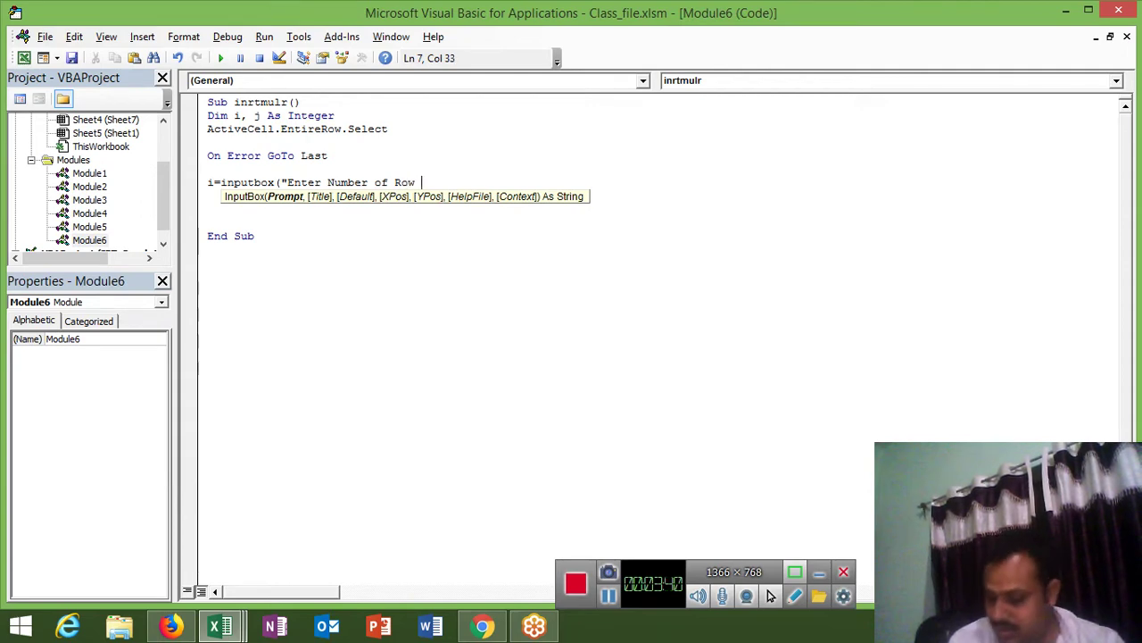
pyautogui.write('tp')
pyautogui.press('BackSpace')
pyautogui.press('BackSpace')
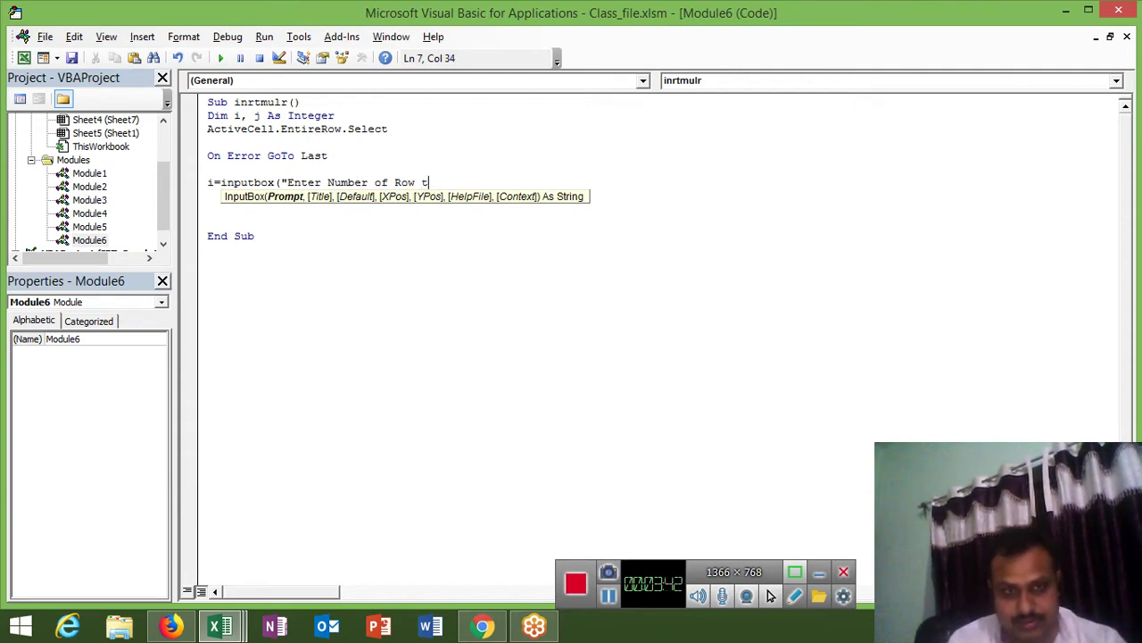
pyautogui.write('p')
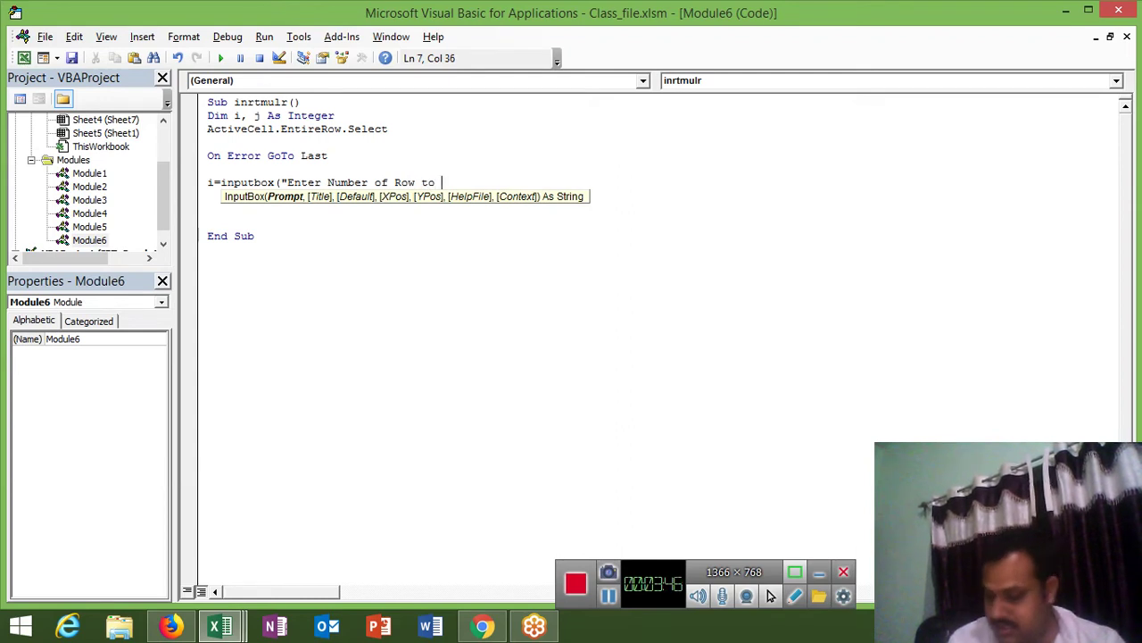
pyautogui.write('insert')
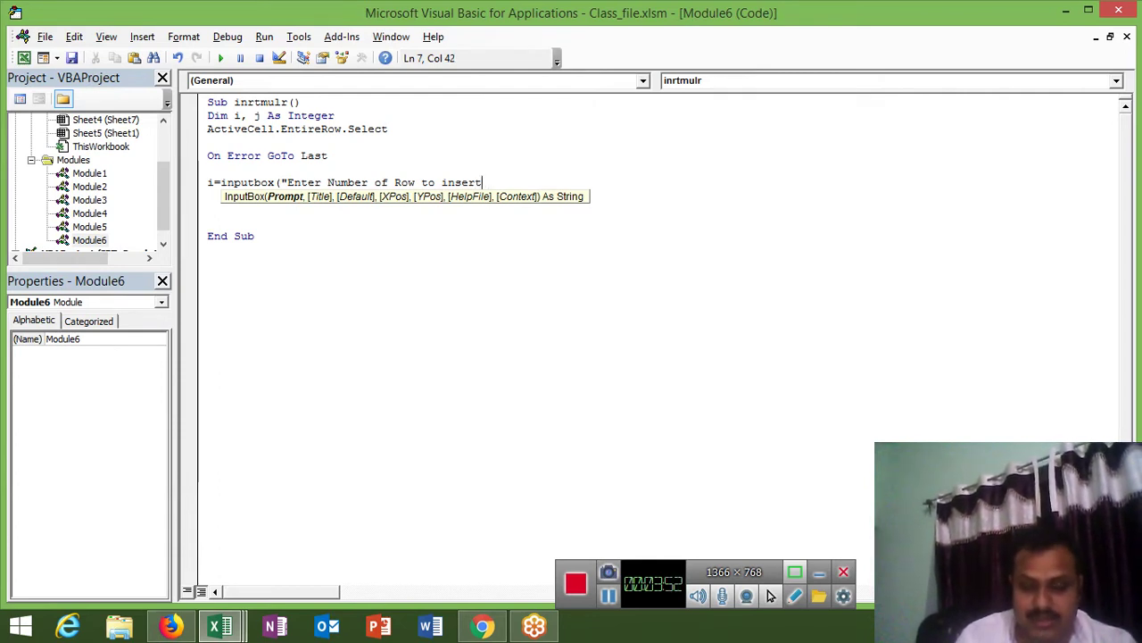
pyautogui.click(238, 253)
pyautogui.press('Return')
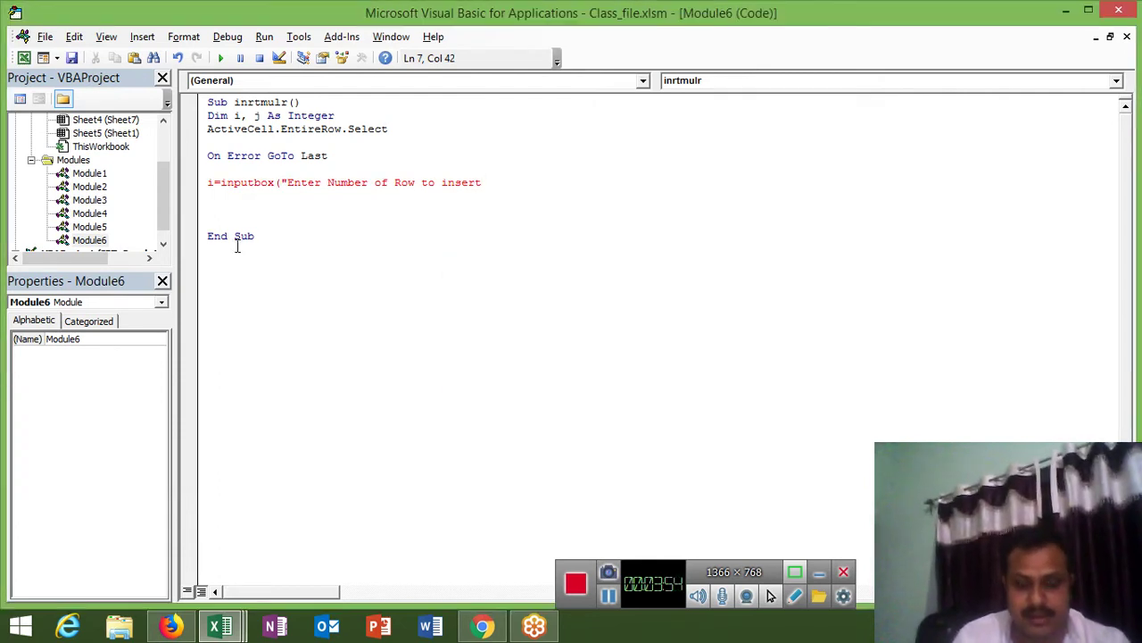
pyautogui.write('", ')
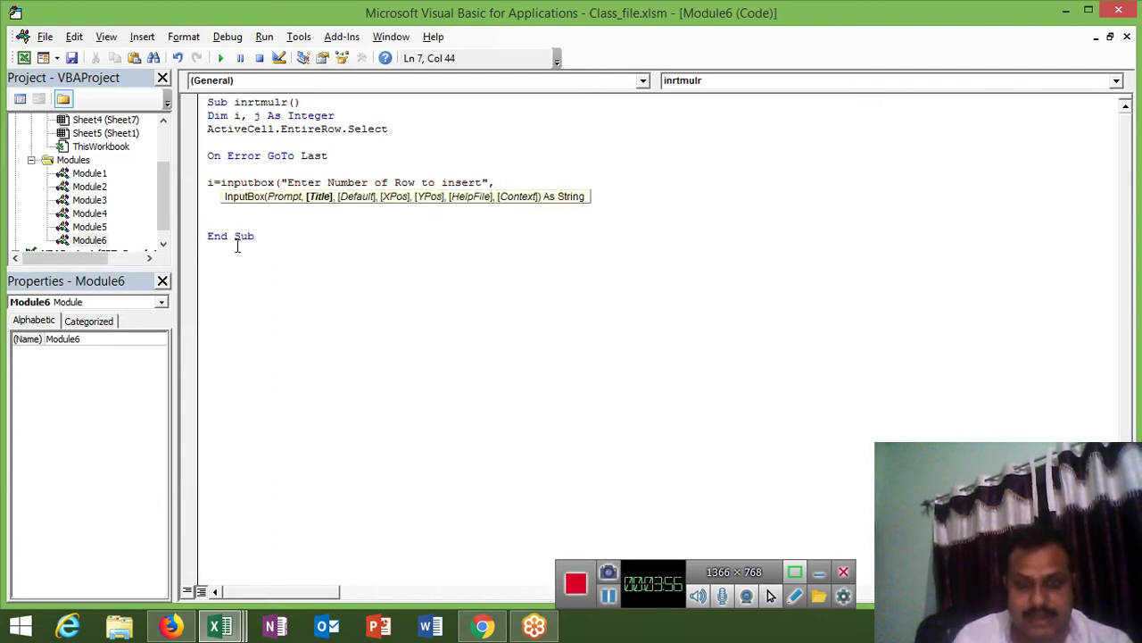
pyautogui.write('"')
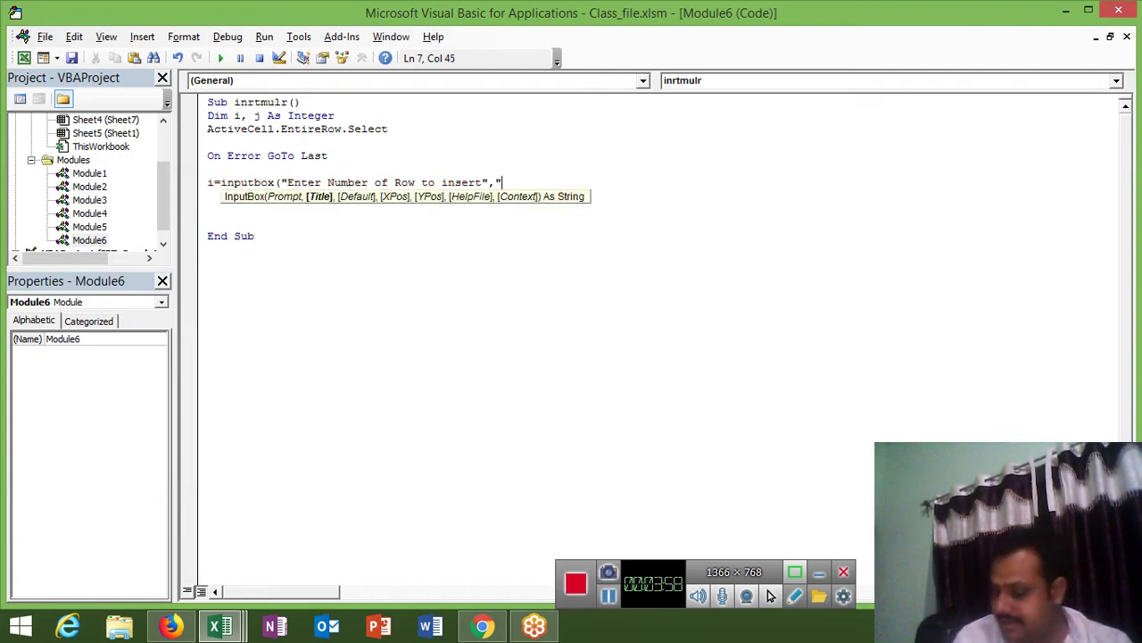
pyautogui.write('Ins')
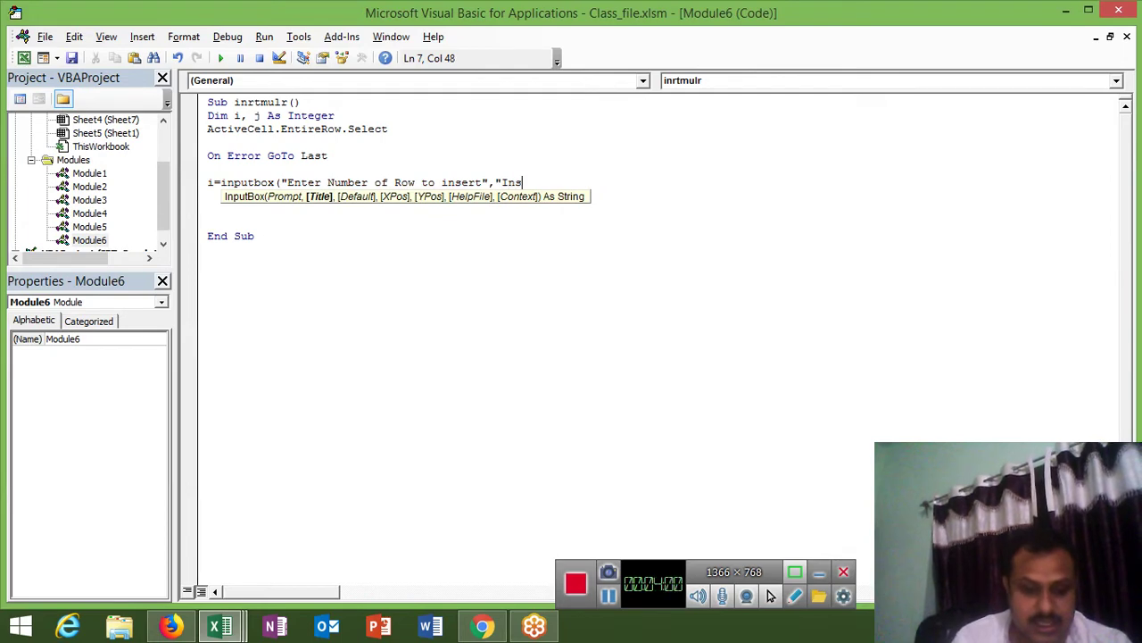
pyautogui.write('ert C')
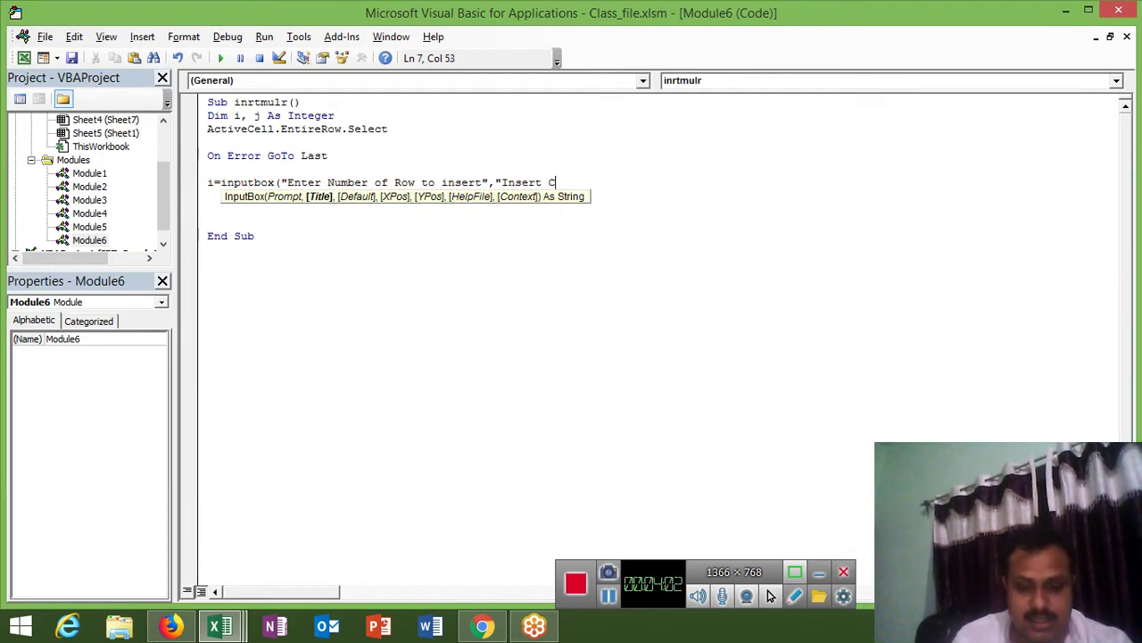
pyautogui.write('olumn"')
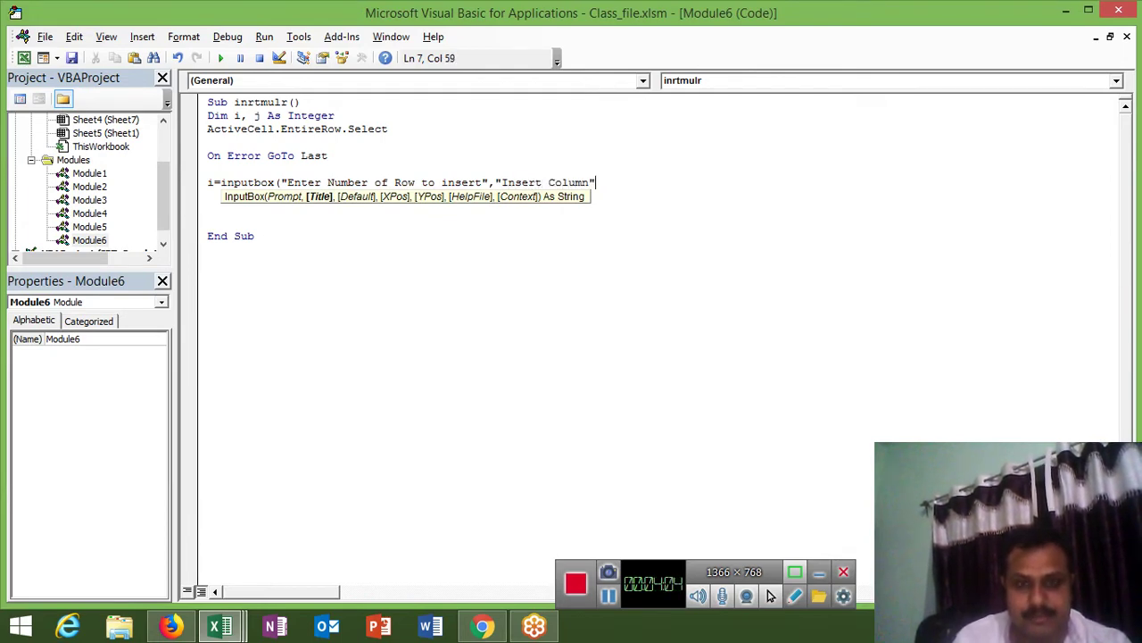
pyautogui.write(')')
# Step: Add a For j = 1 To i loop line and begin a Selection.Insert statement beneath it
pyautogui.press('Return')
pyautogui.press('Return')
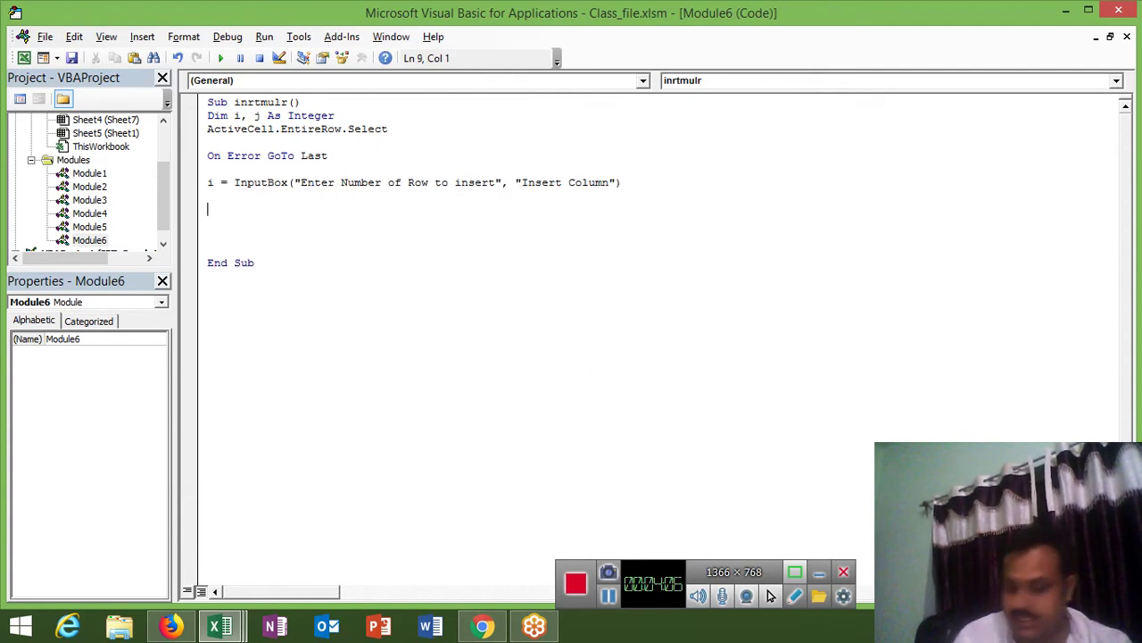
pyautogui.write('for j =')
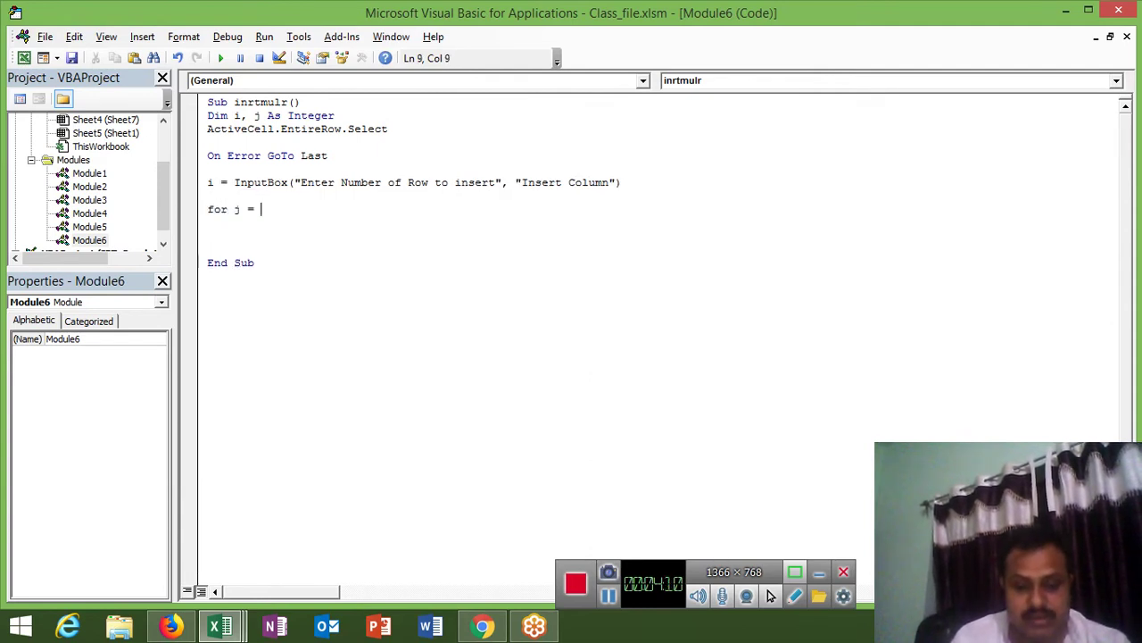
pyautogui.write('to ')
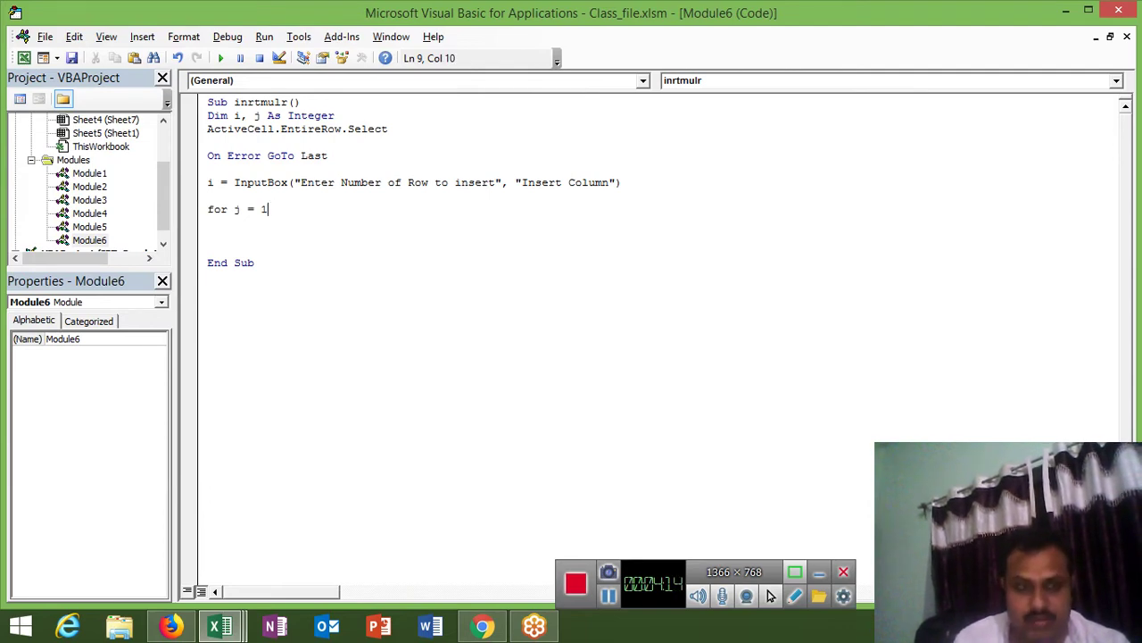
pyautogui.write(' to i')
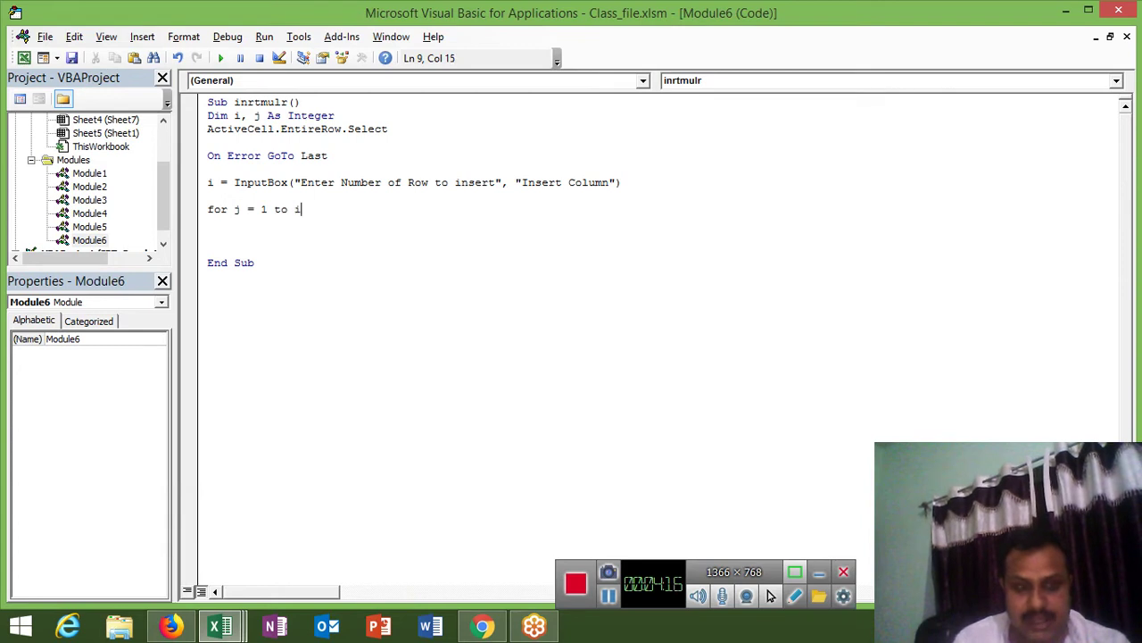
pyautogui.press('Return')
pyautogui.press('Return')
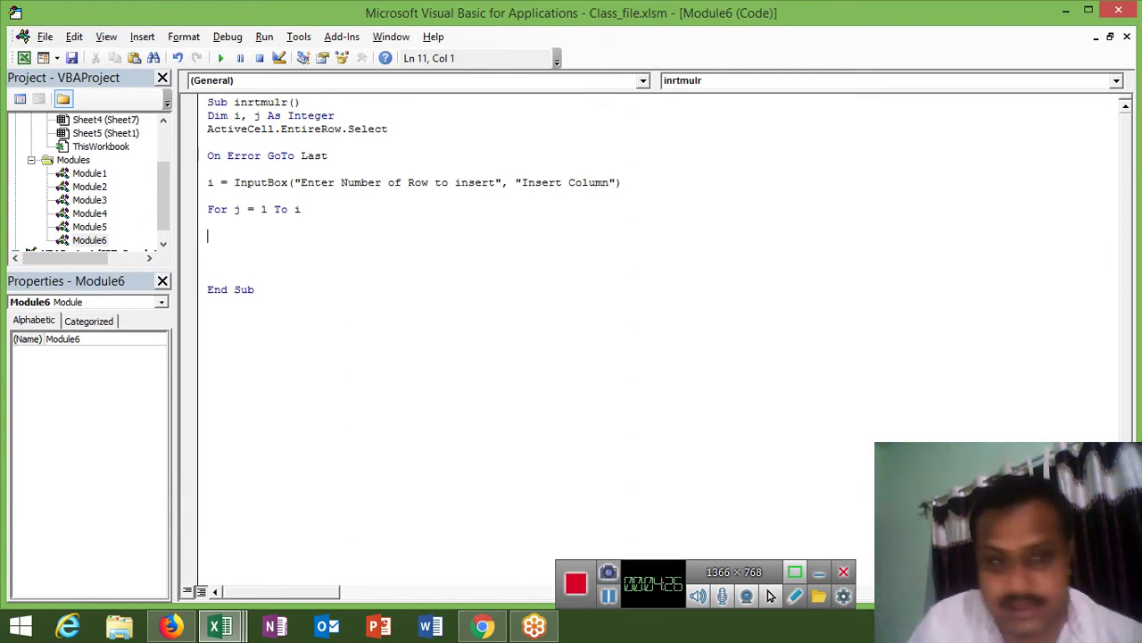
pyautogui.write('range')
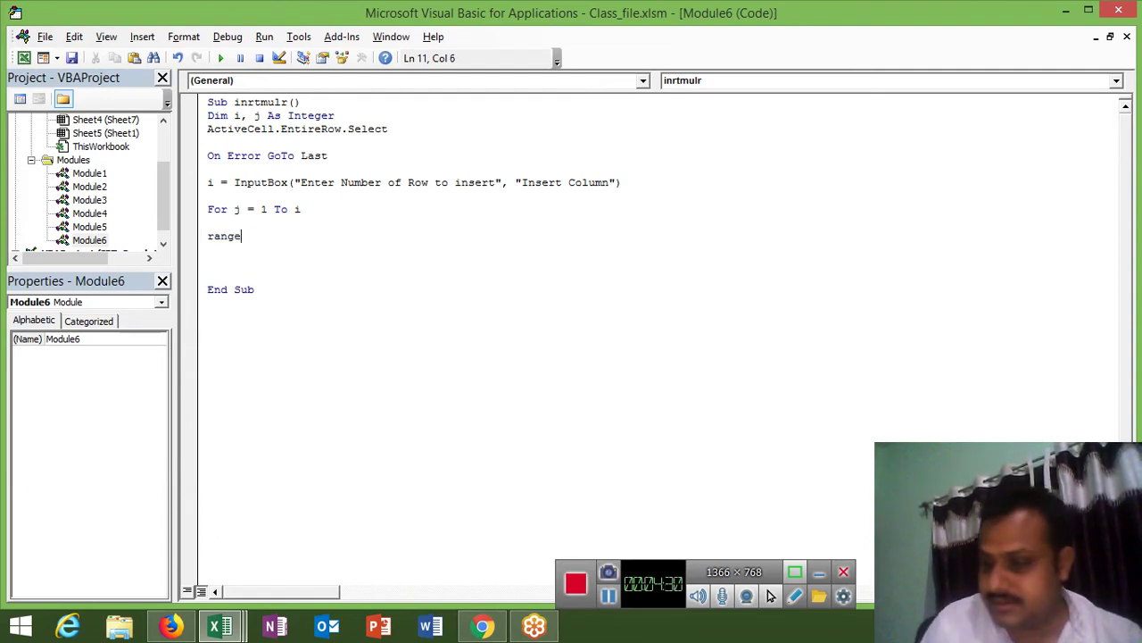
pyautogui.press('BackSpace')
pyautogui.press('BackSpace')
pyautogui.press('BackSpace')
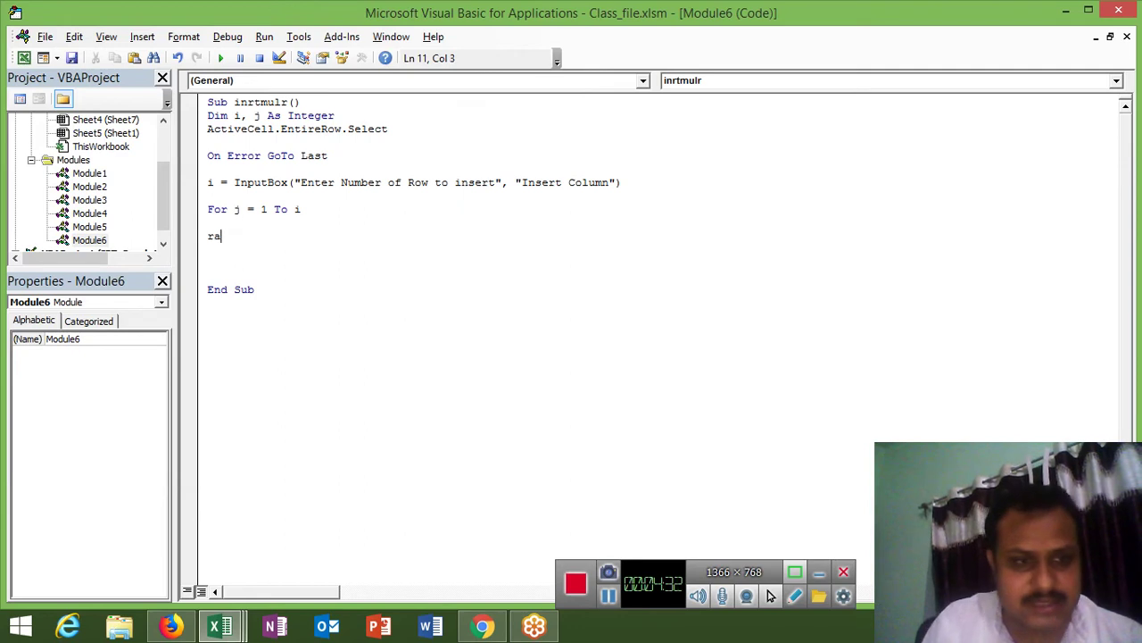
pyautogui.press('BackSpace')
pyautogui.press('BackSpace')
pyautogui.write('selec')
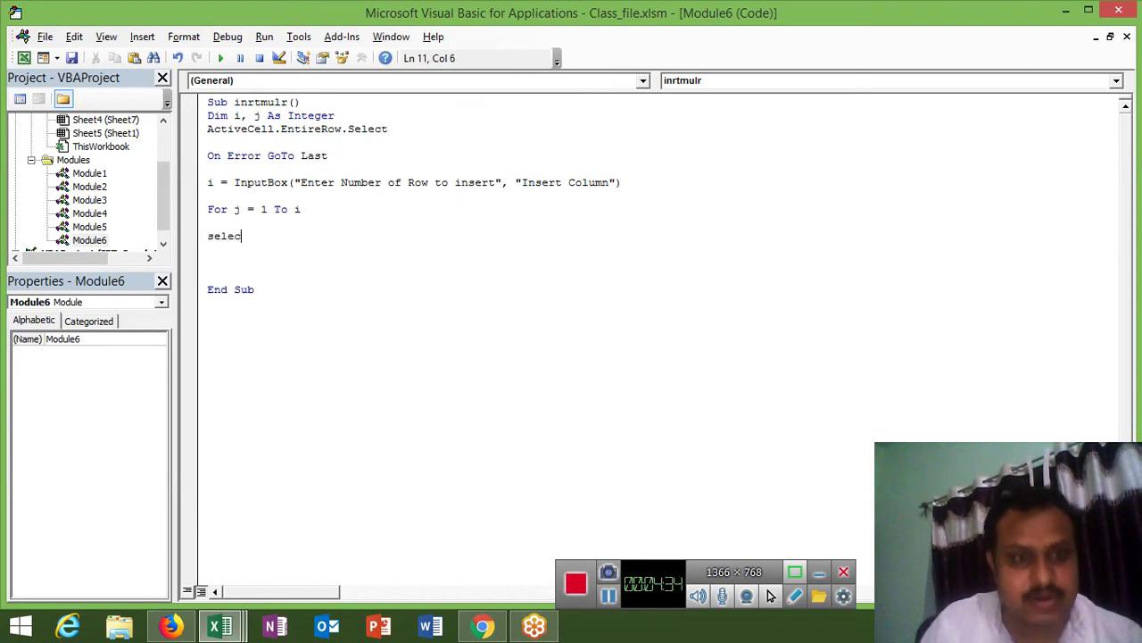
pyautogui.write('t')
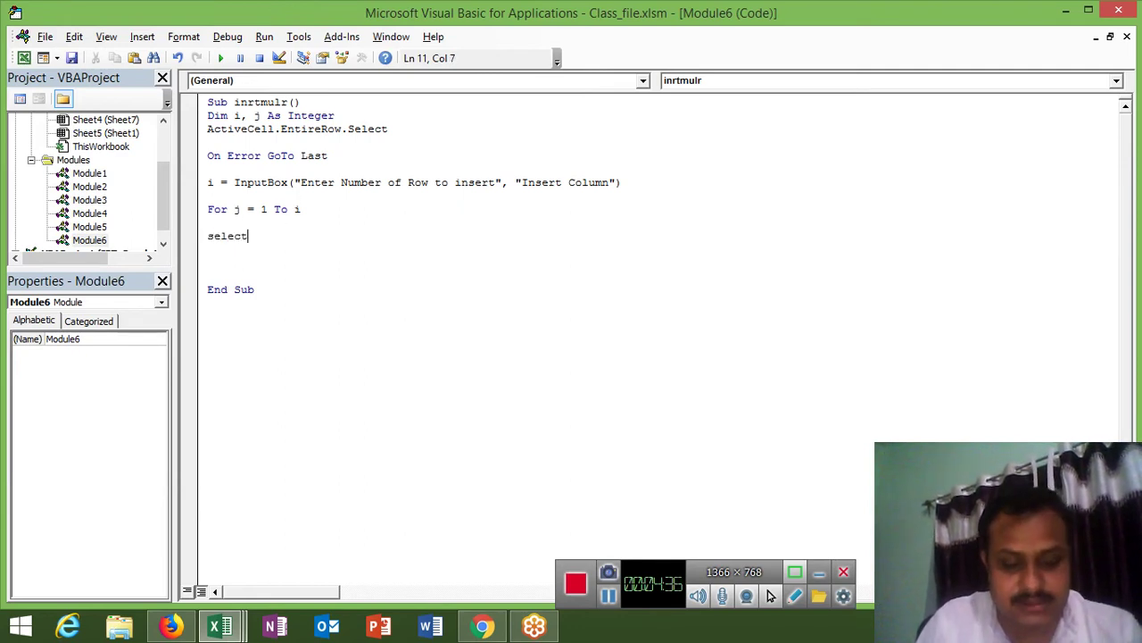
pyautogui.write('ion.')
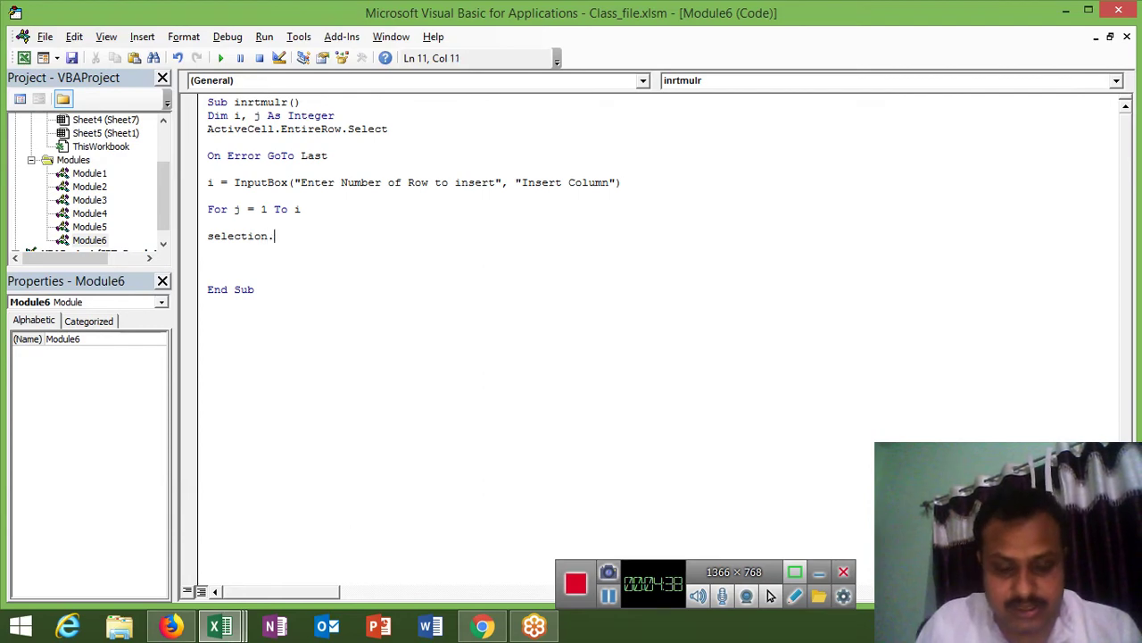
pyautogui.write('insert')
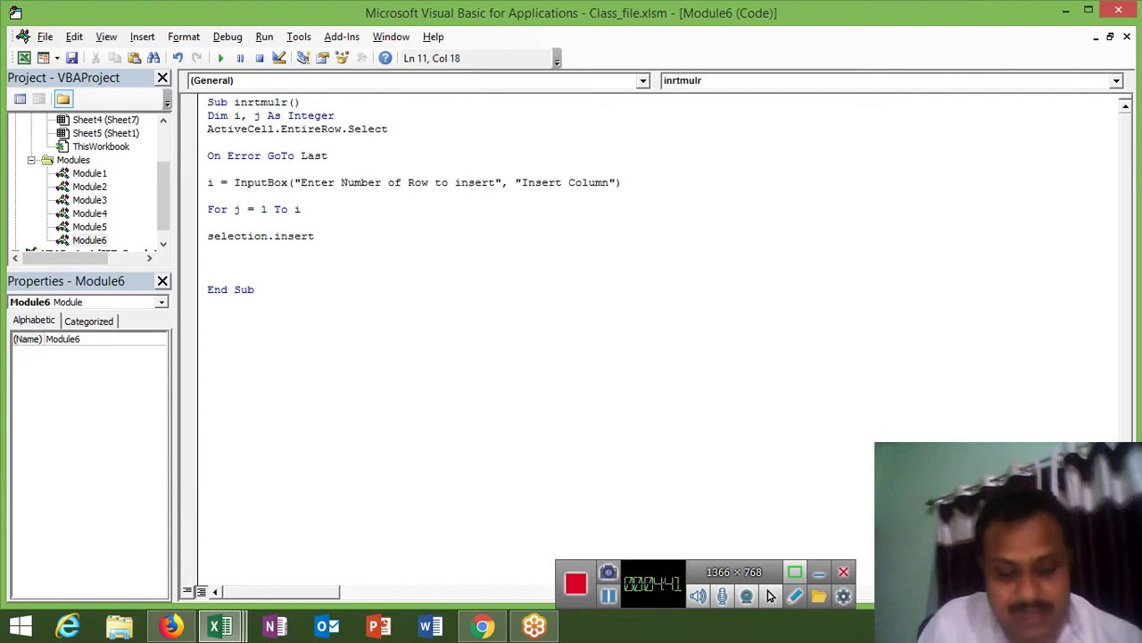
# Step: Check Excel's Delete and Insert cell dialogs, cancel both, and return to Module6
pyautogui.hotkey('alt', 'F11')
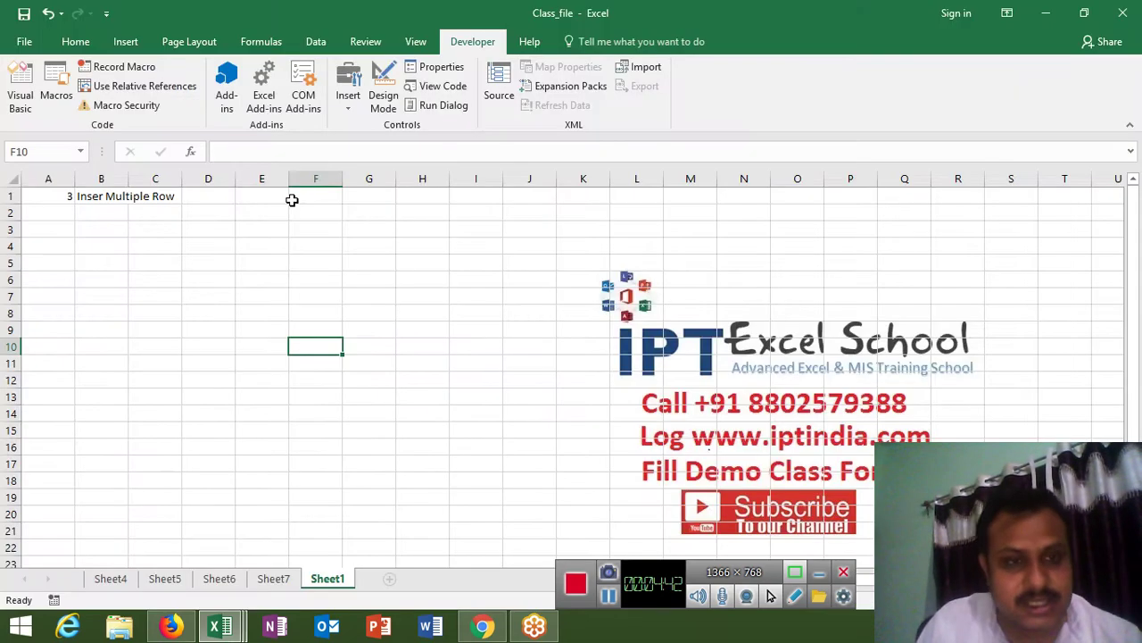
pyautogui.hotkey('ctrl', '-')
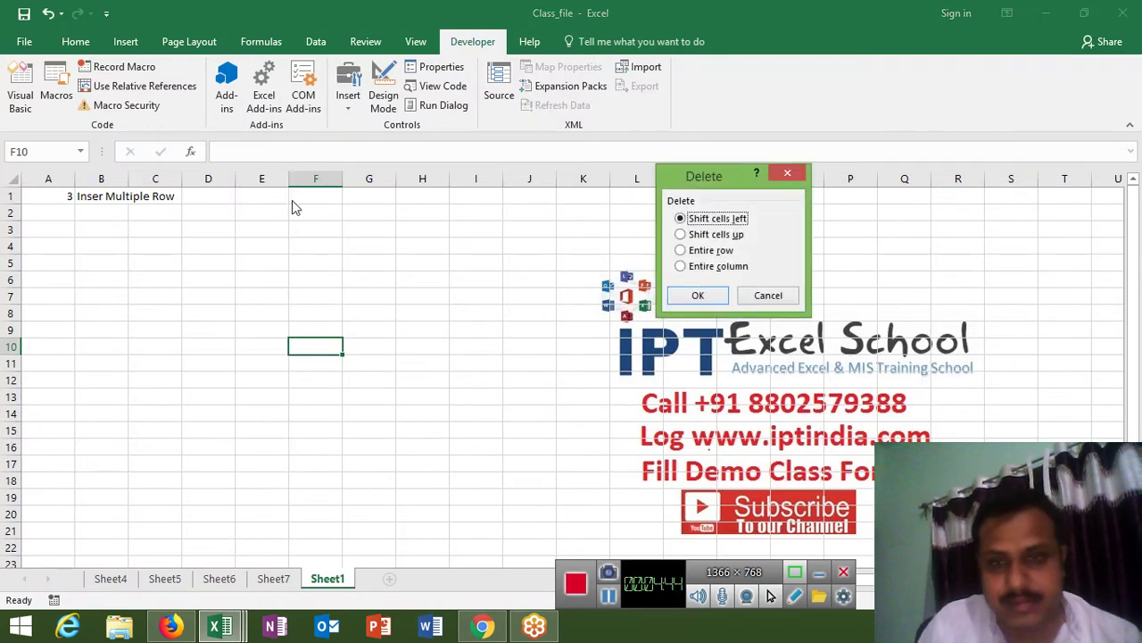
pyautogui.press('Escape')
pyautogui.hotkey('ctrl', 'shift', '+')
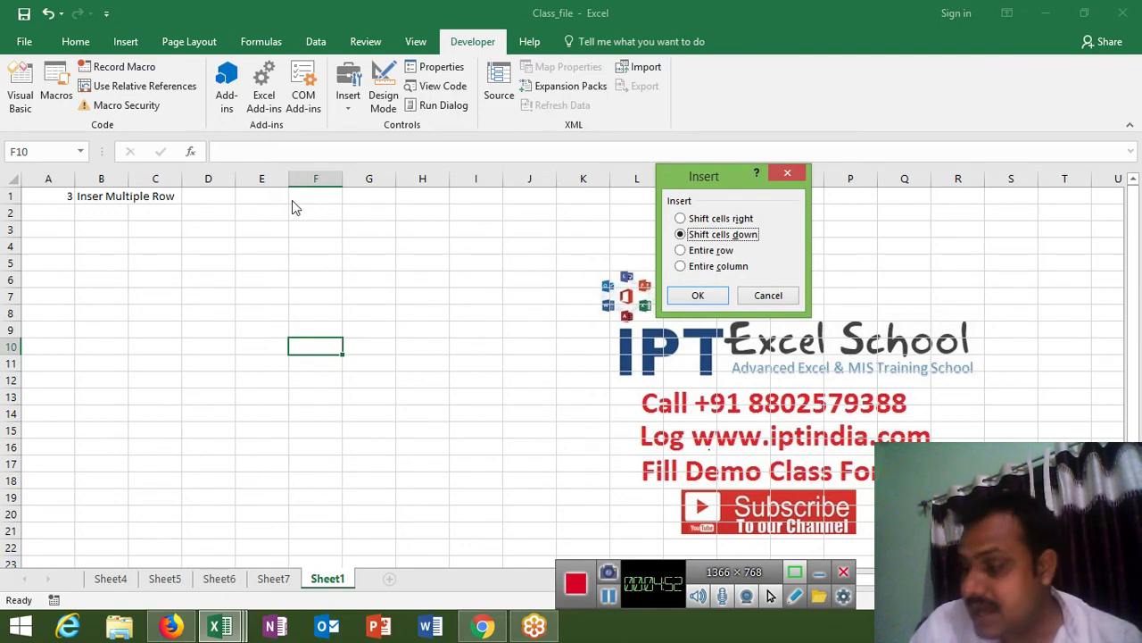
pyautogui.press('Escape')
pyautogui.hotkey('alt', 'F11')
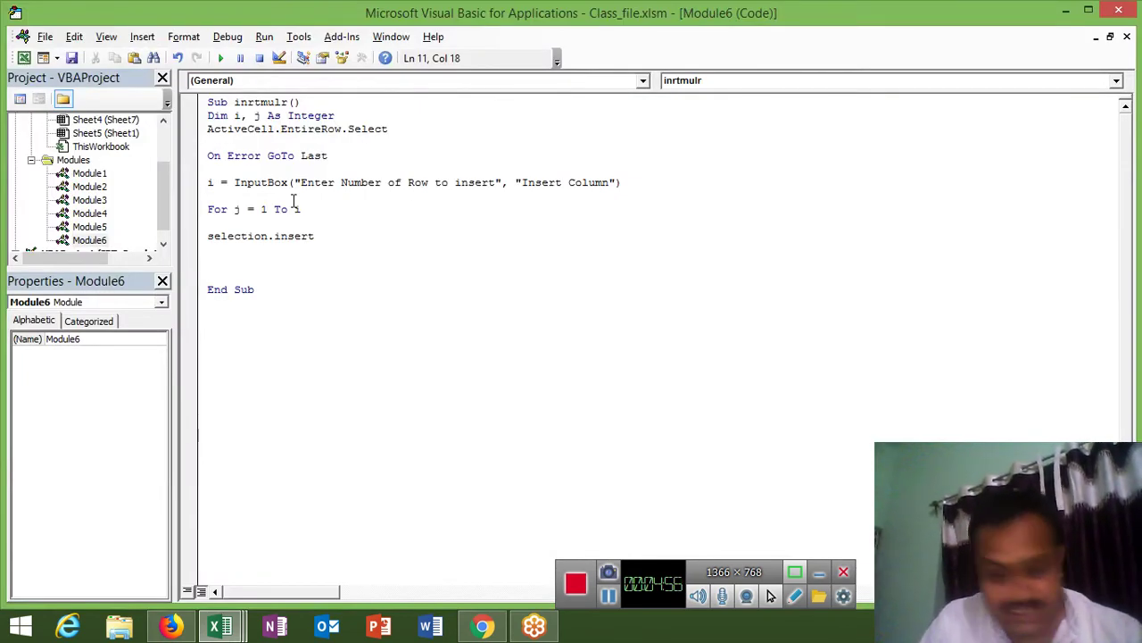
# Step: Complete Selection.Insert with shift:=xlToDown and a format-from-right-or-above CopyOrigin
pyautogui.write('hift:')
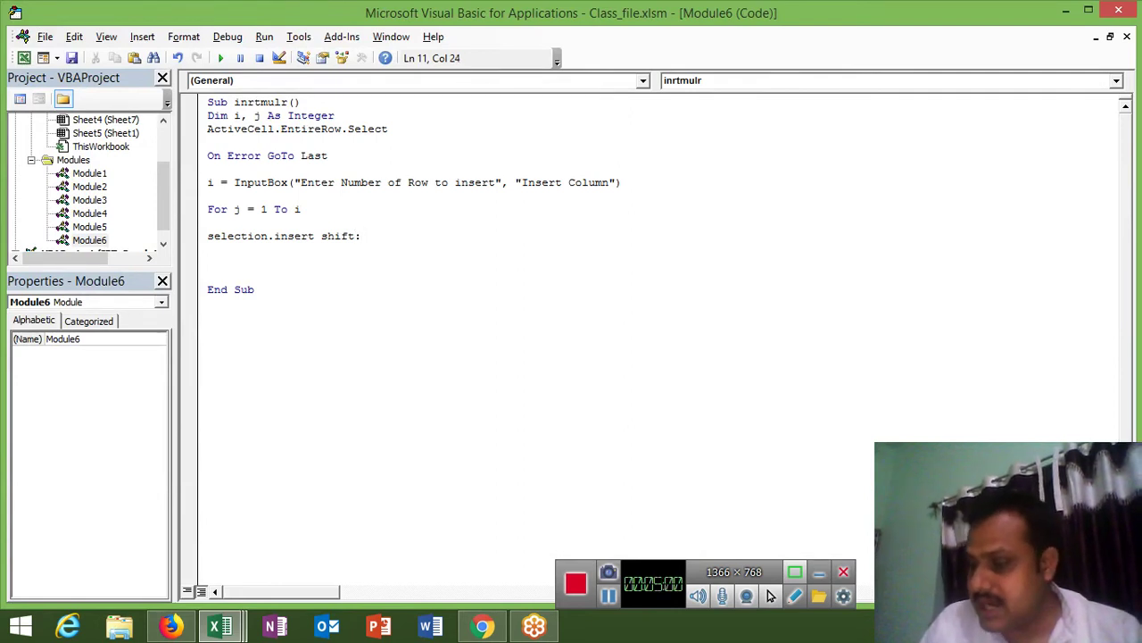
pyautogui.write('=xl')
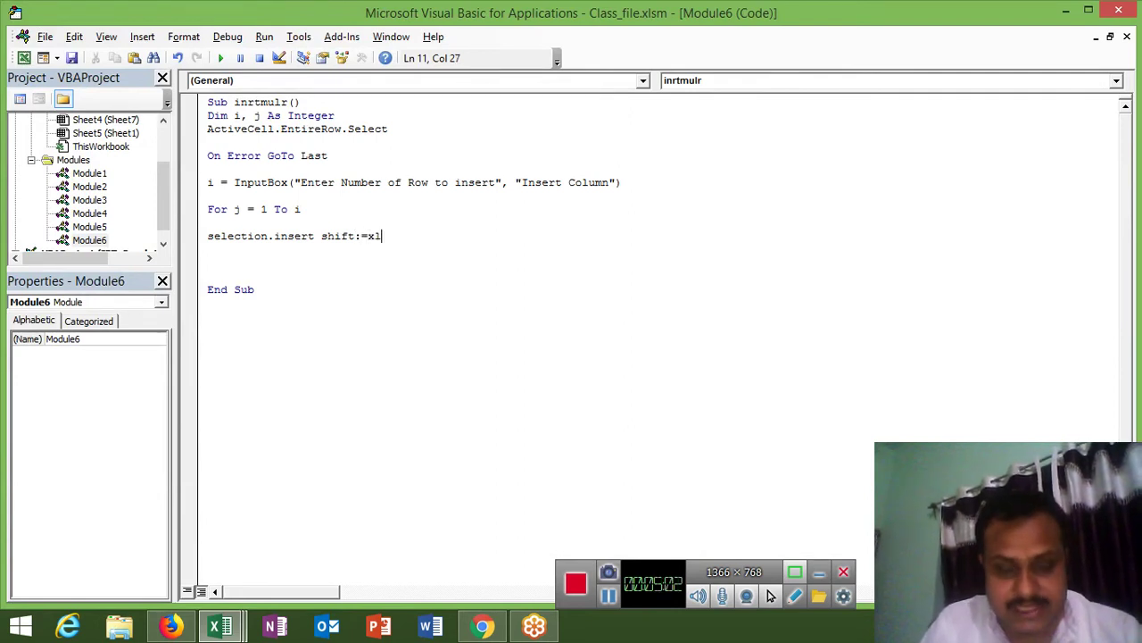
pyautogui.write('to')
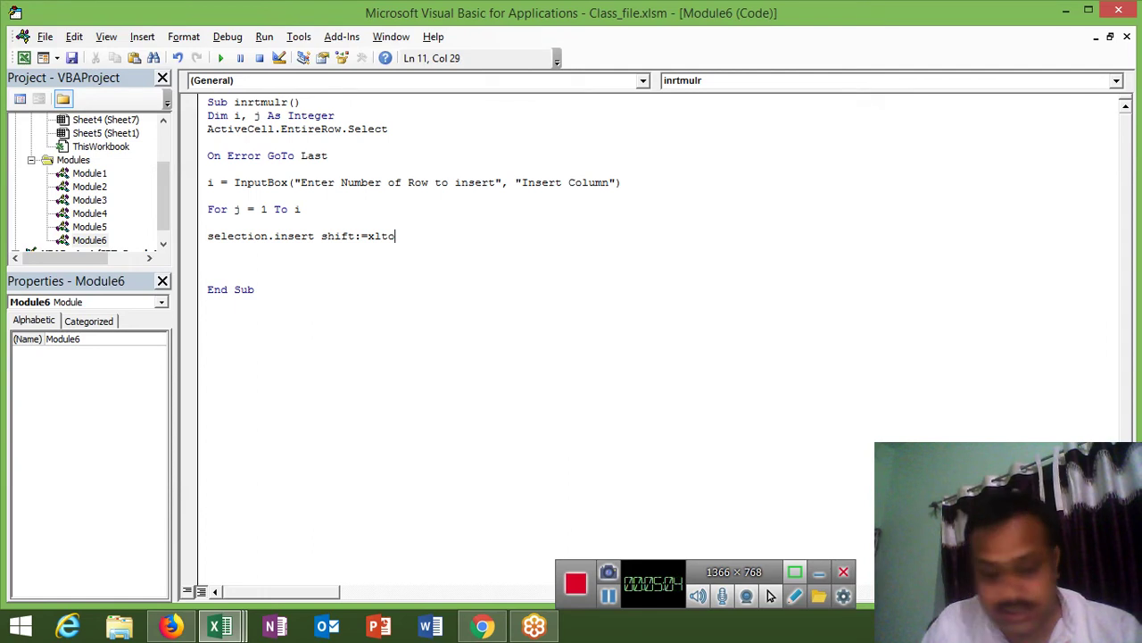
pyautogui.write('down,')
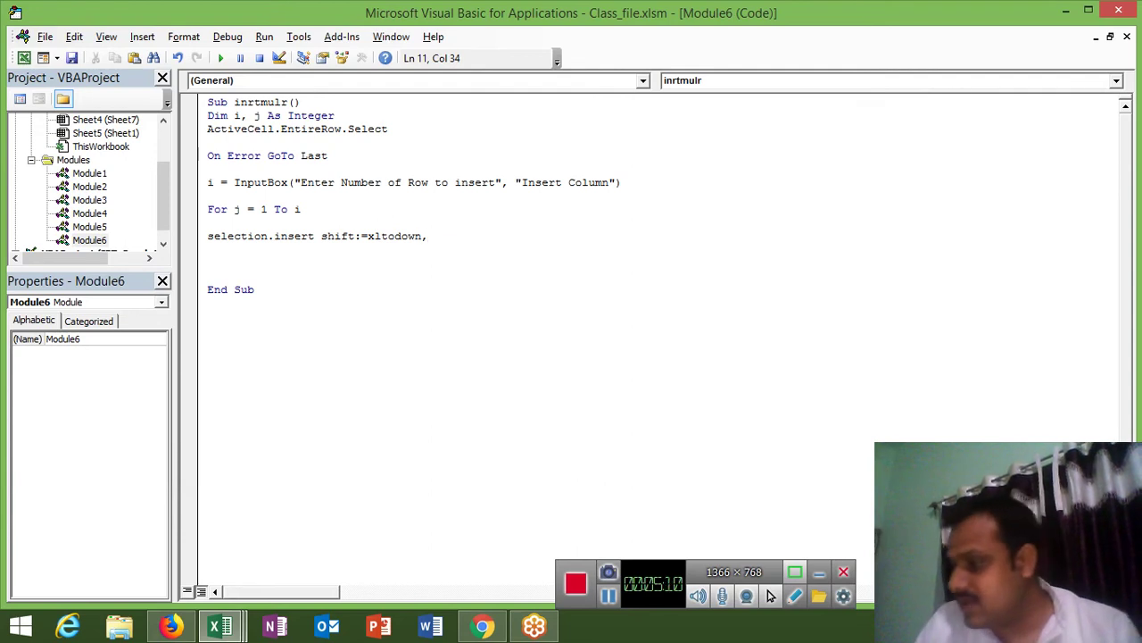
pyautogui.write('cop')
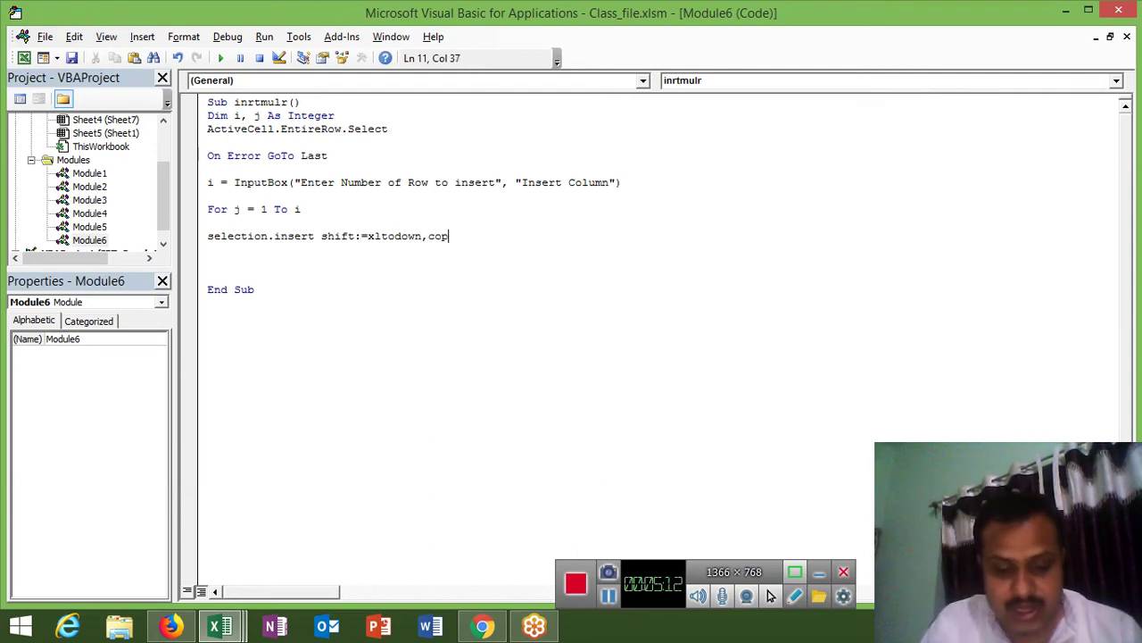
pyautogui.write('y')
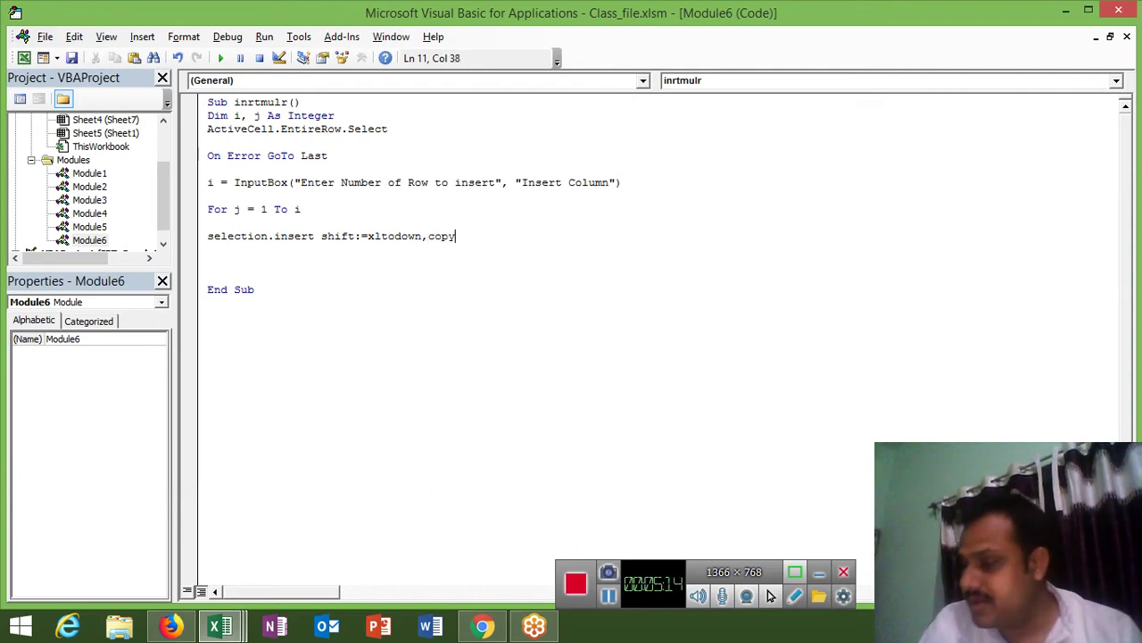
pyautogui.write('or')
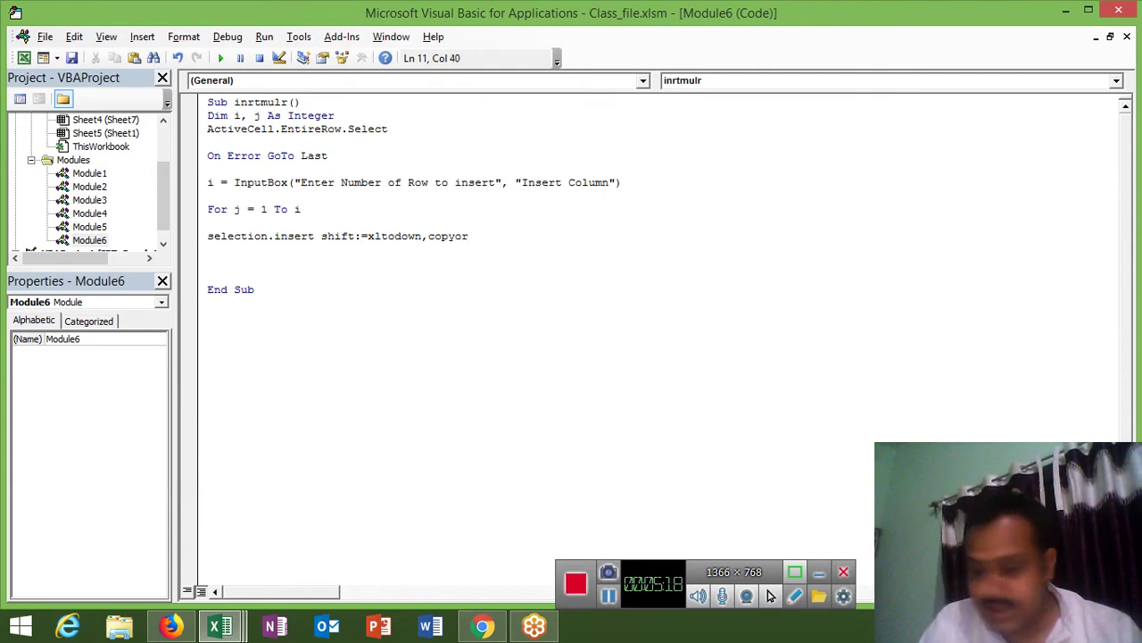
pyautogui.write('igin')
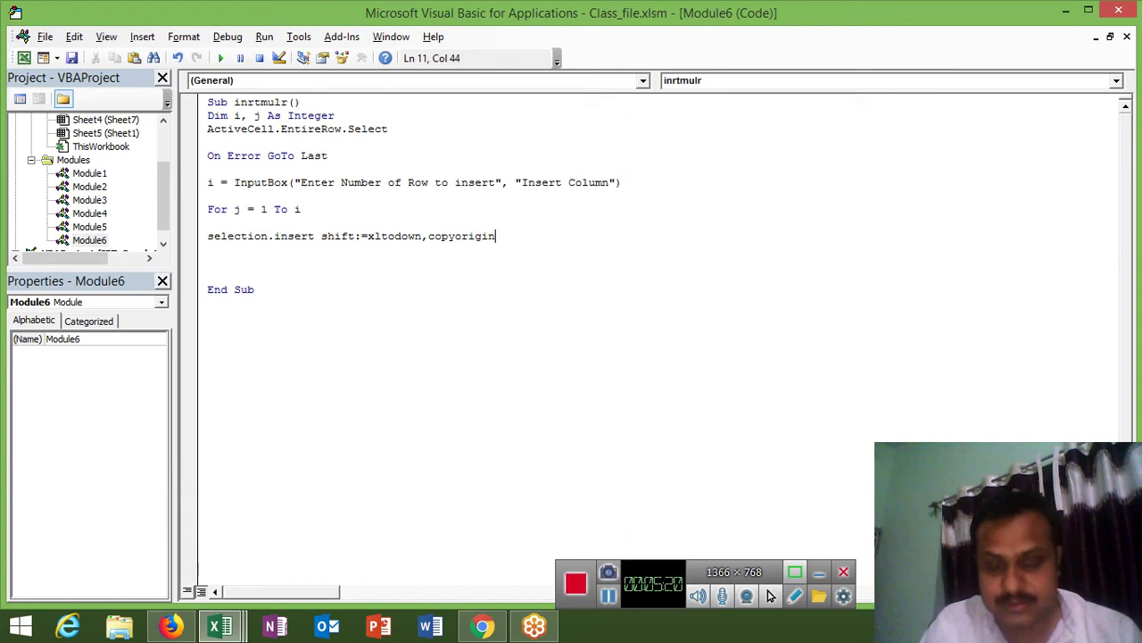
pyautogui.write(':=')
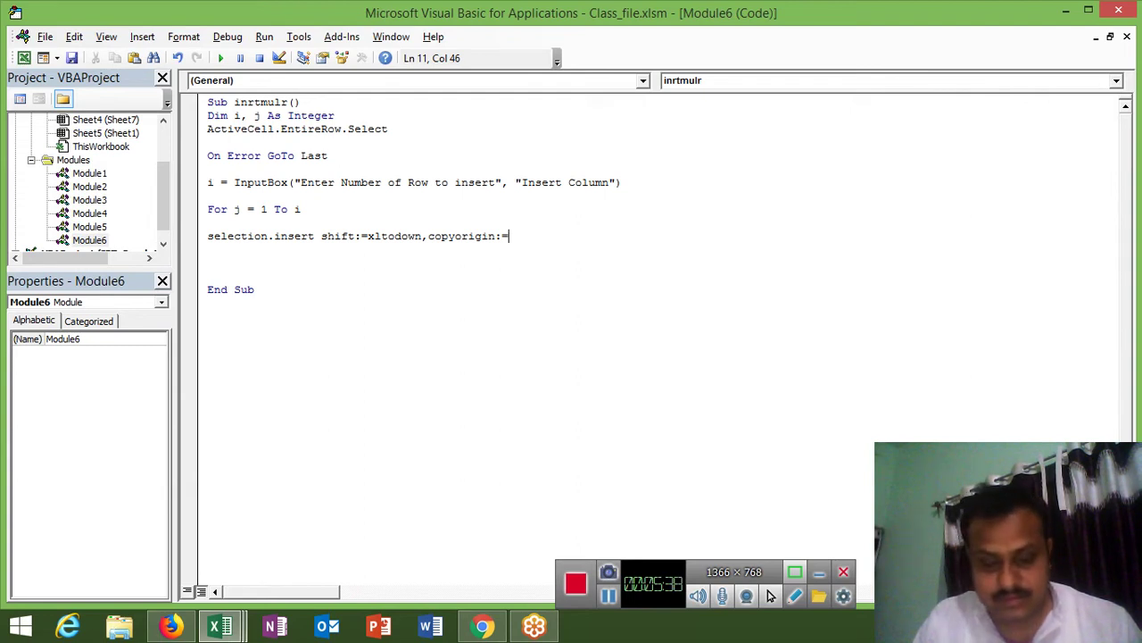
pyautogui.write('f')
pyautogui.write('x')
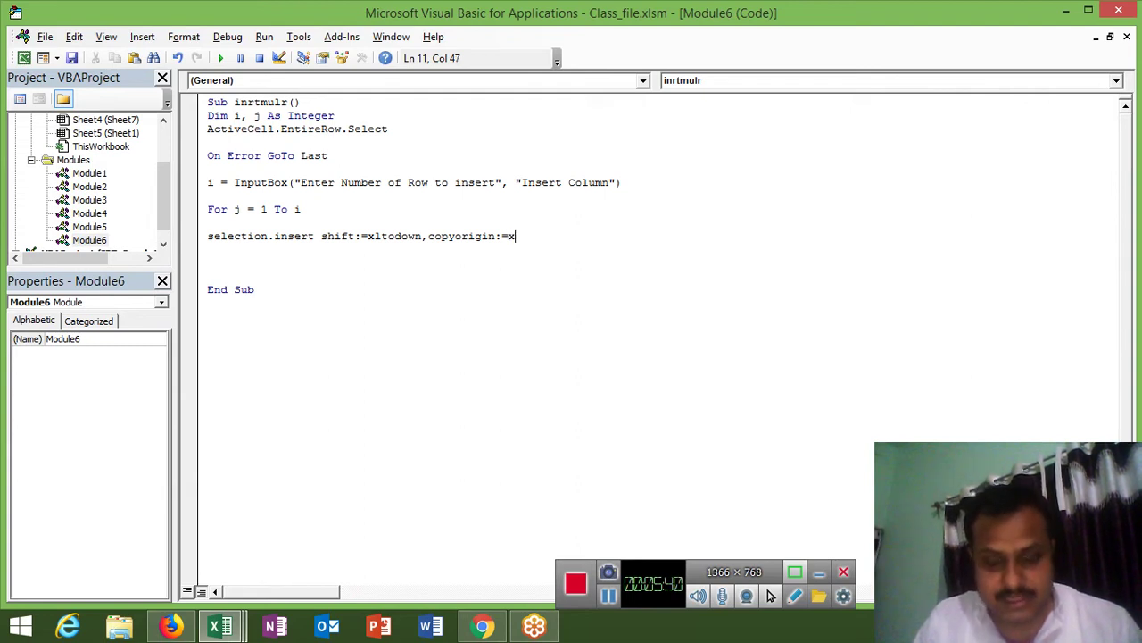
pyautogui.write('lfor')
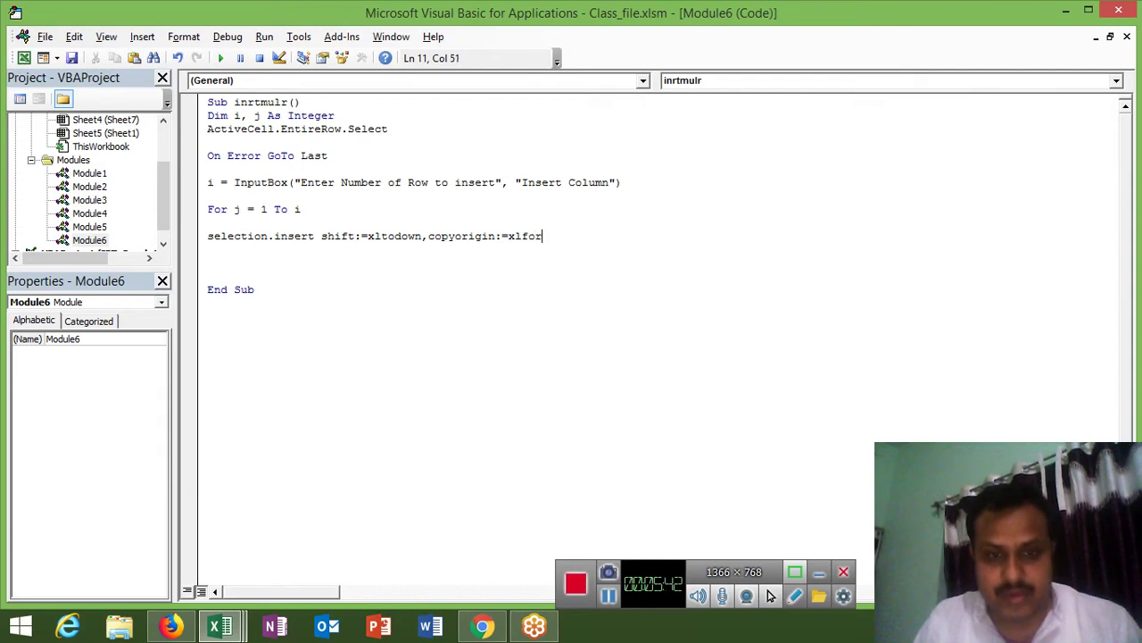
pyautogui.write('mat')
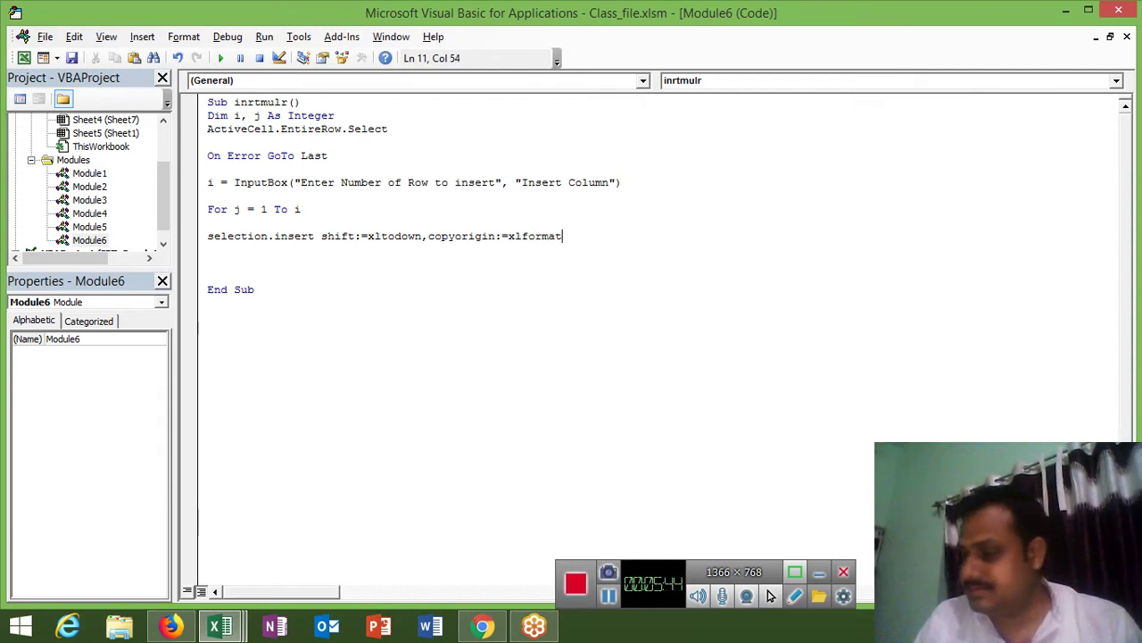
pyautogui.write('f')
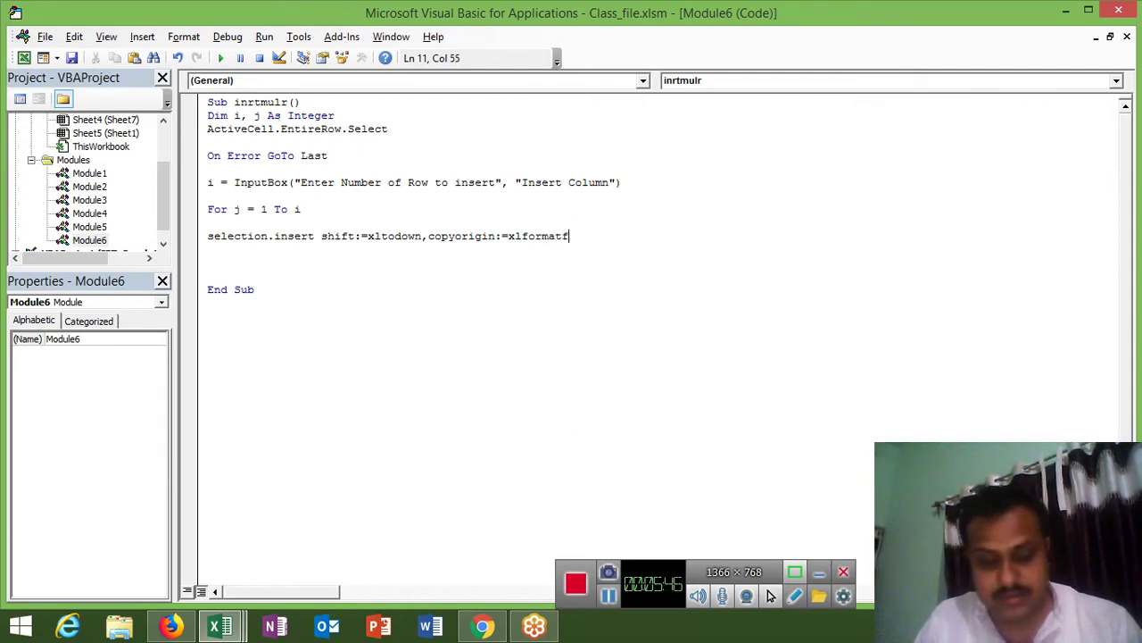
pyautogui.write('rom')
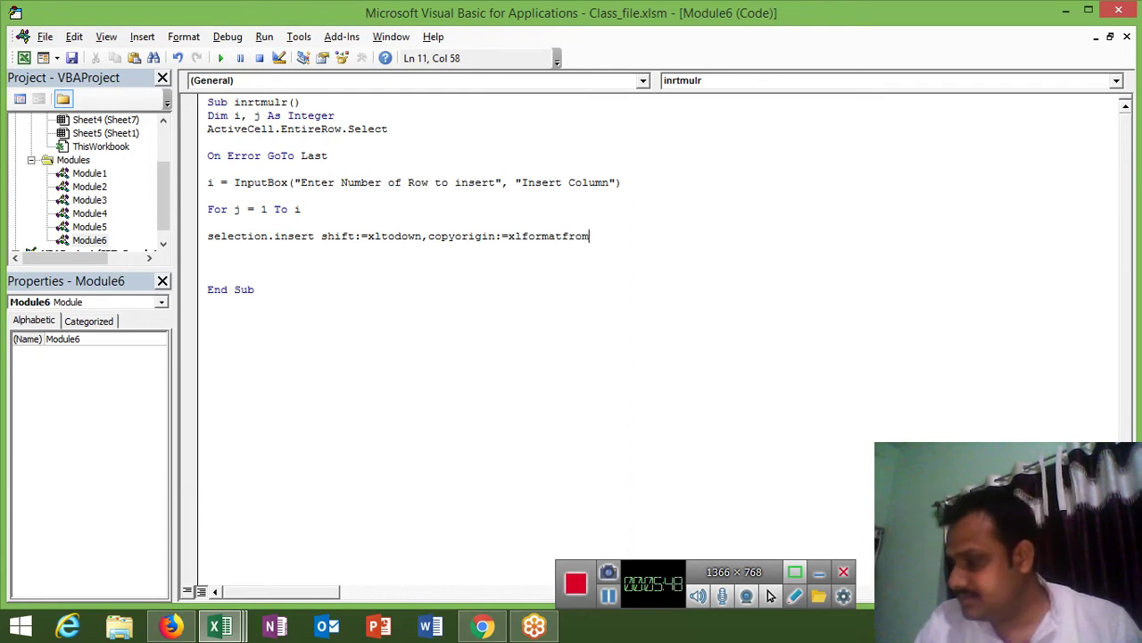
pyautogui.write('right')
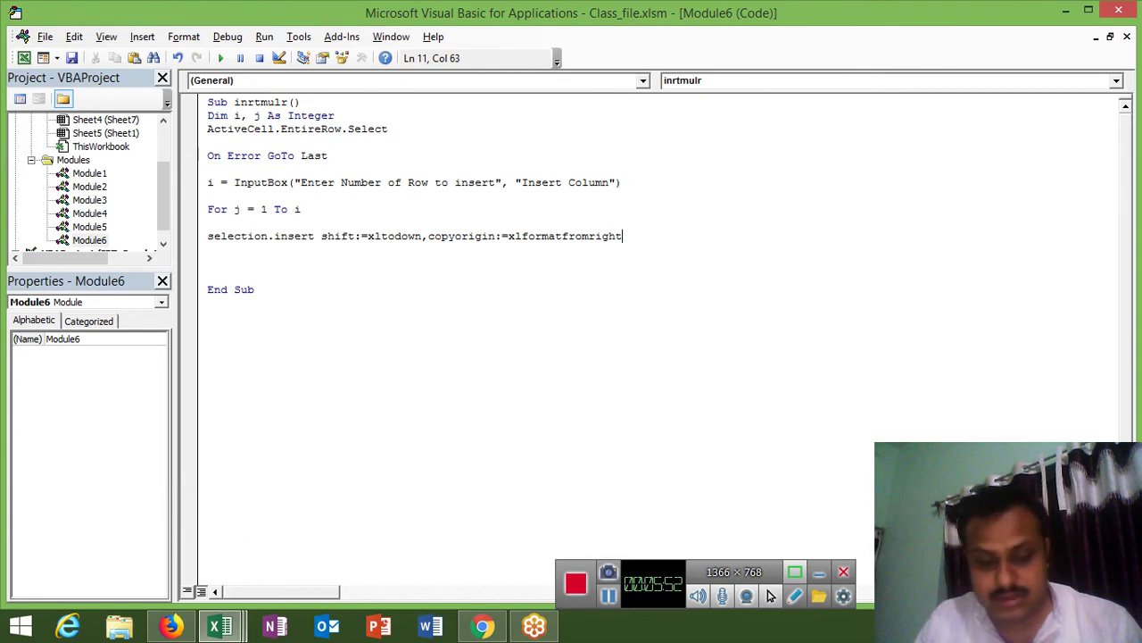
pyautogui.write('to')
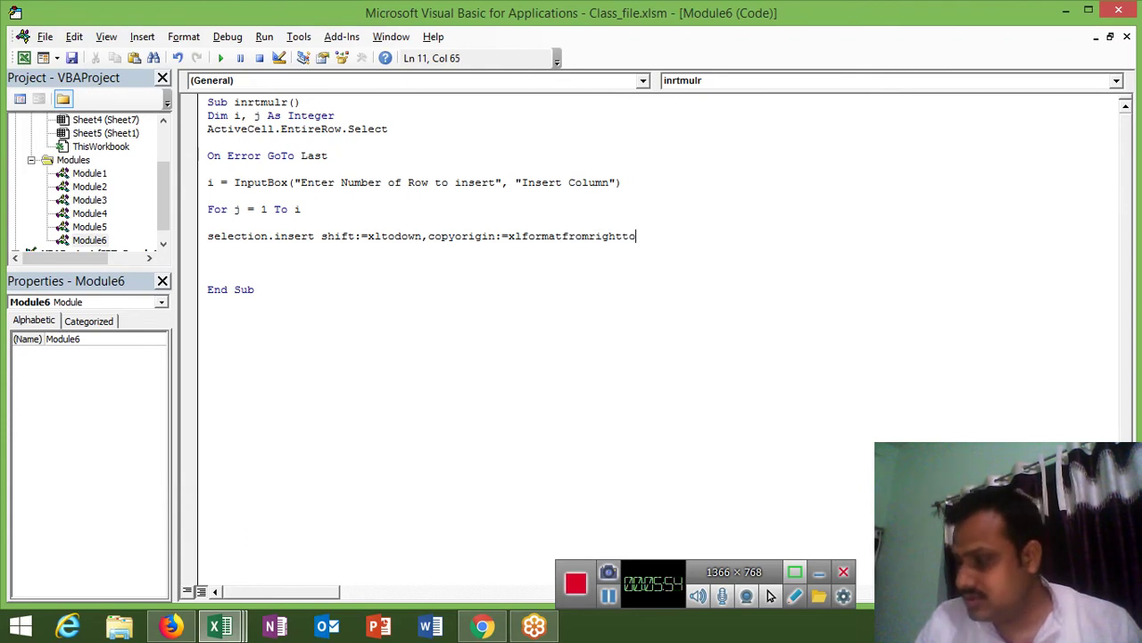
pyautogui.write('ab')
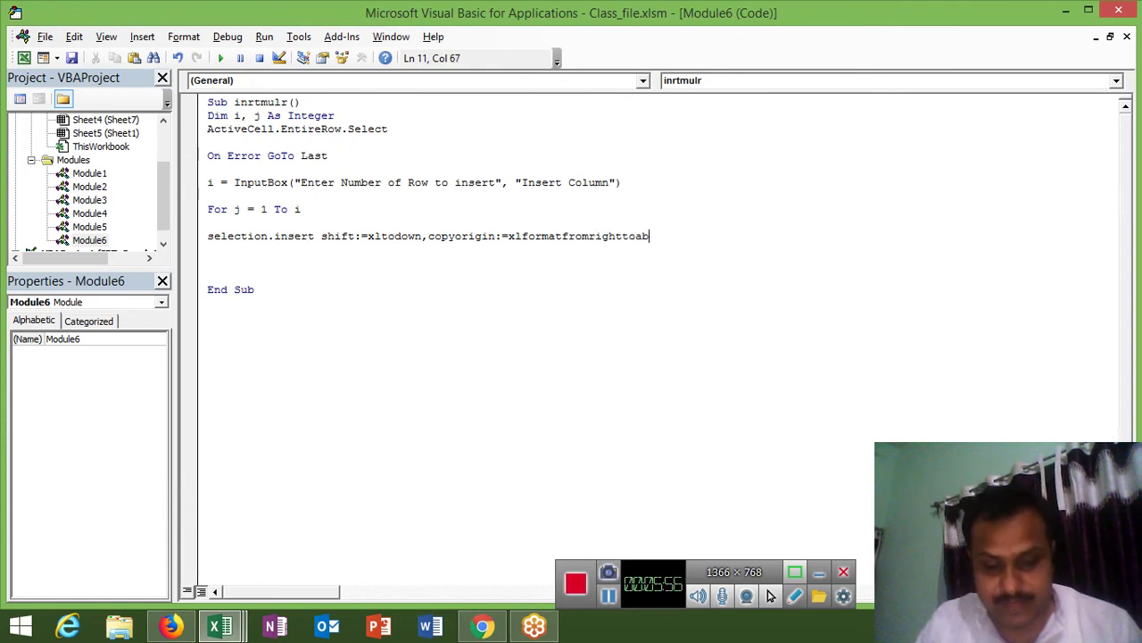
pyautogui.write('ove')
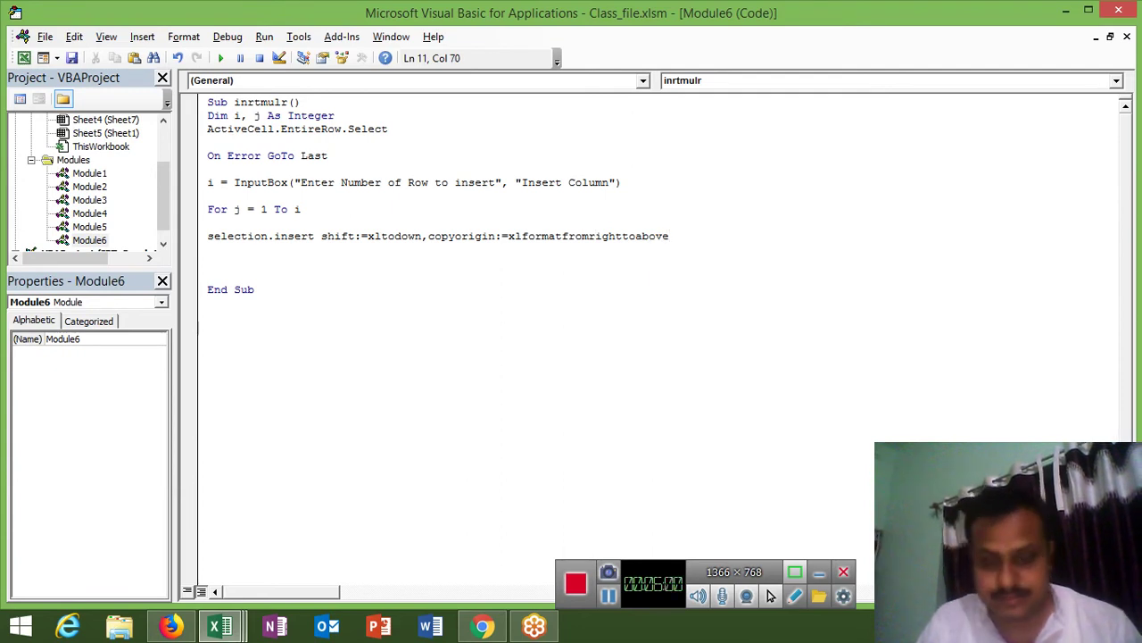
pyautogui.press('Return')
pyautogui.write('next j')
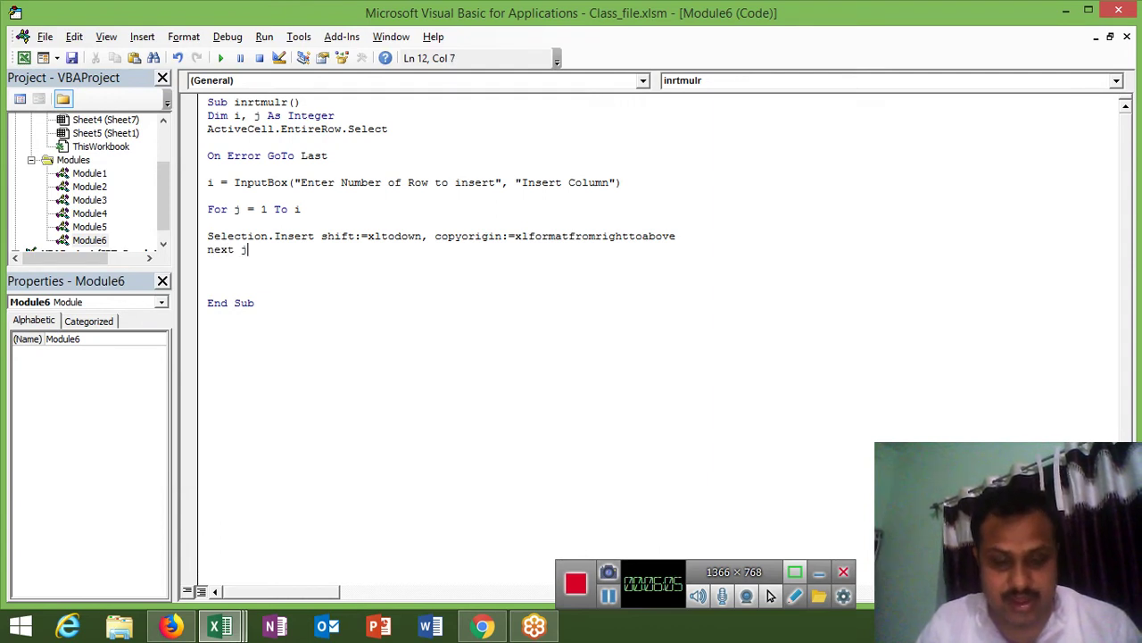
# Step: Close the loop with Next j and add a last: Exit Sub label line
pyautogui.press('Return')
pyautogui.press('Return')
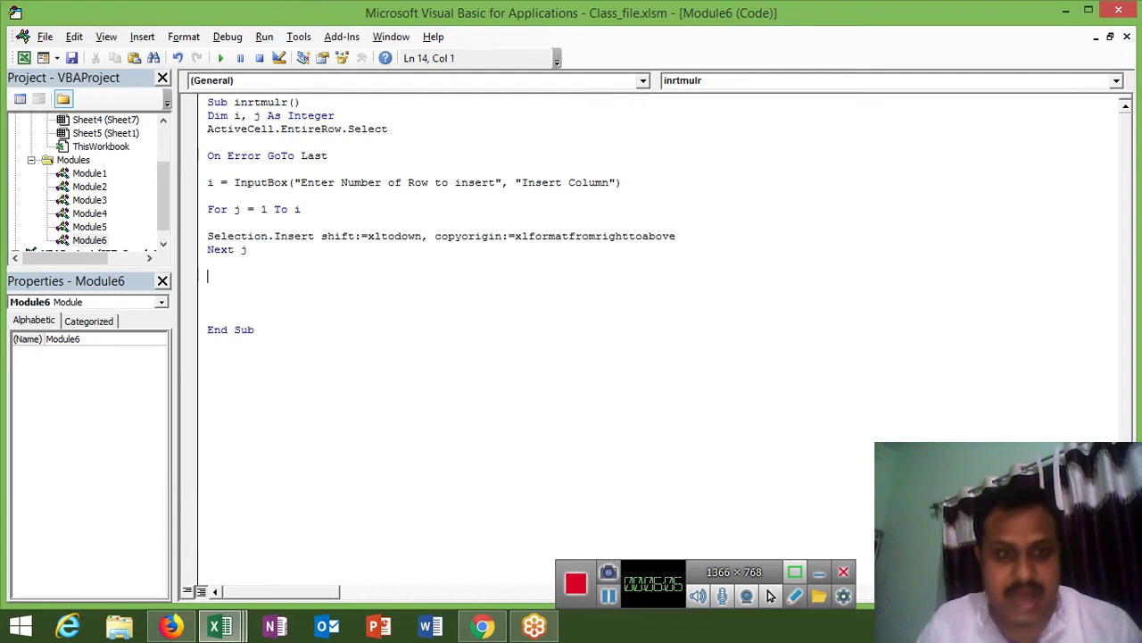
pyautogui.write('la')
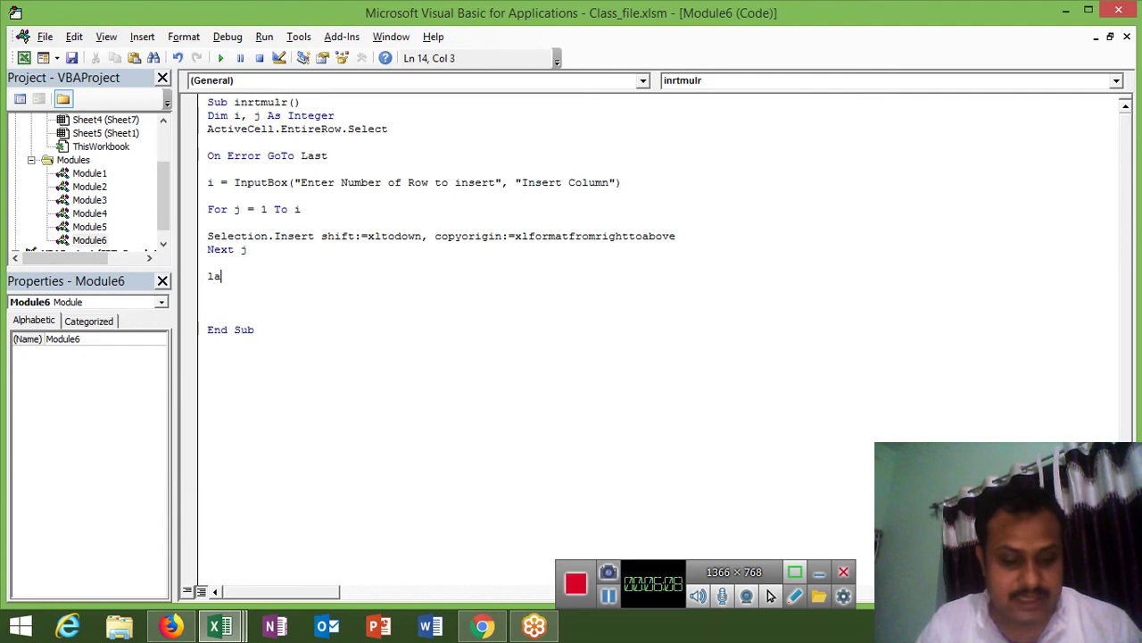
pyautogui.write('st')
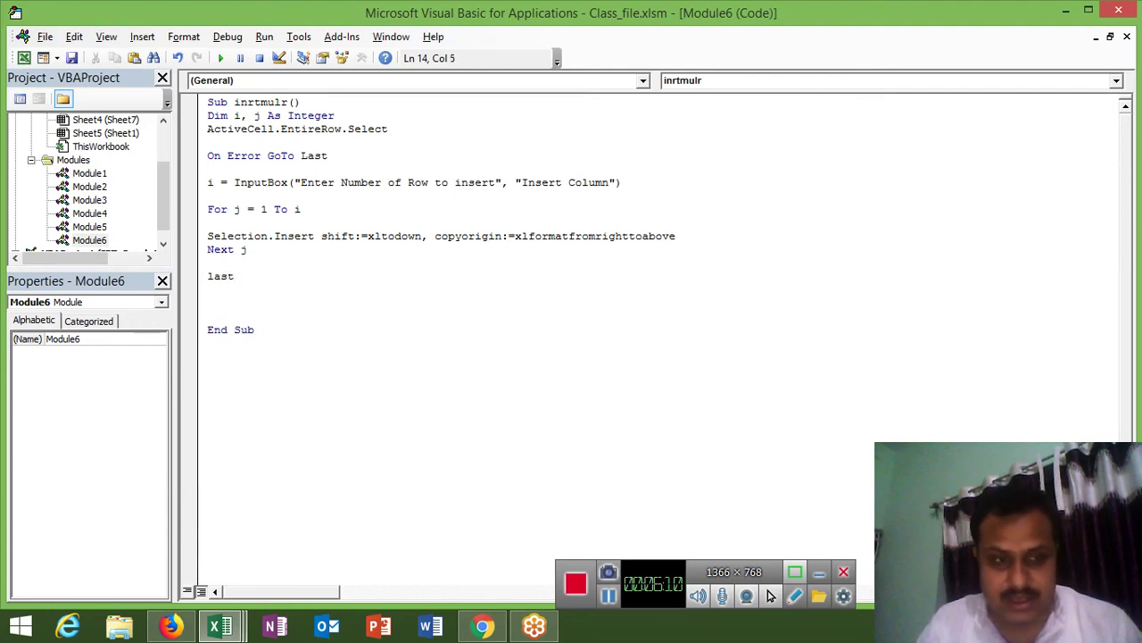
pyautogui.write(': ex')
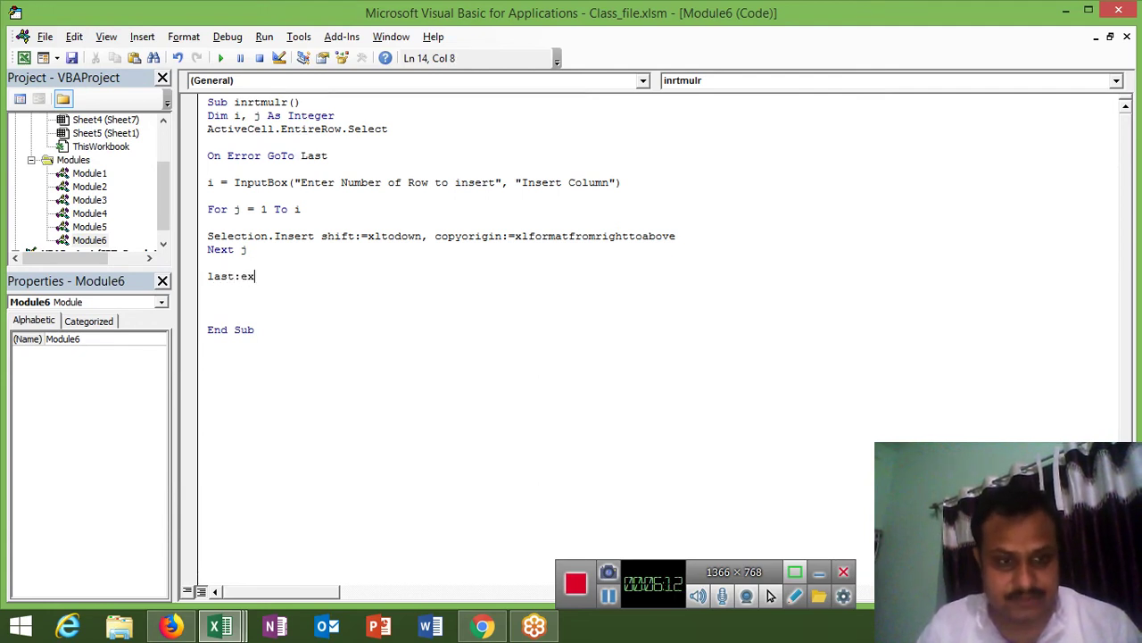
pyautogui.write('its')
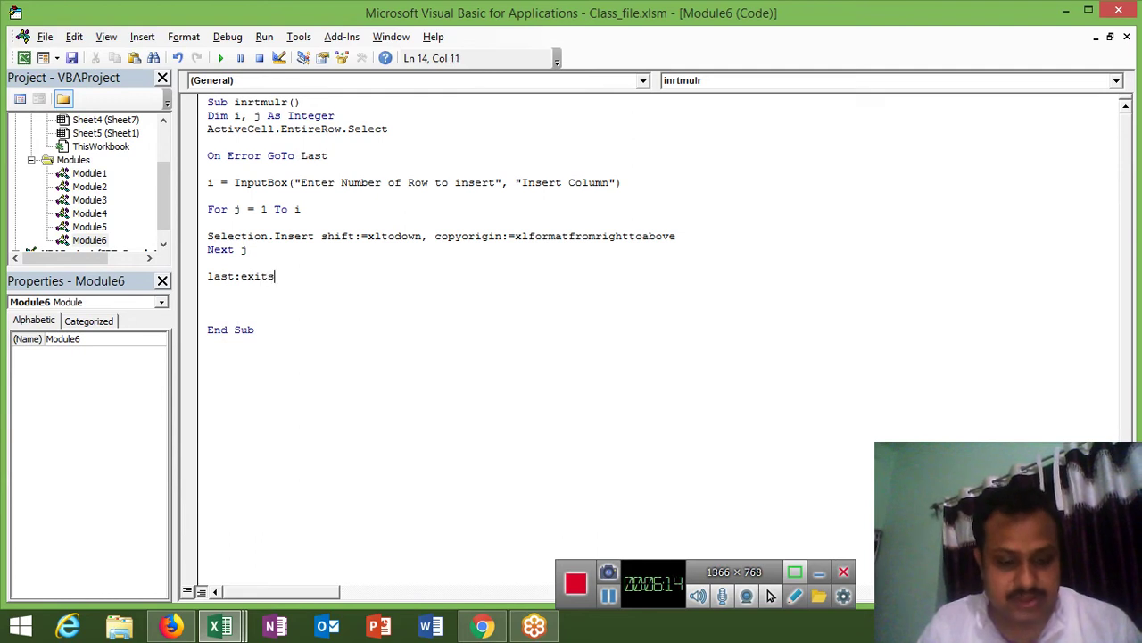
pyautogui.write('um')
pyautogui.press('Return')
pyautogui.press('Return')
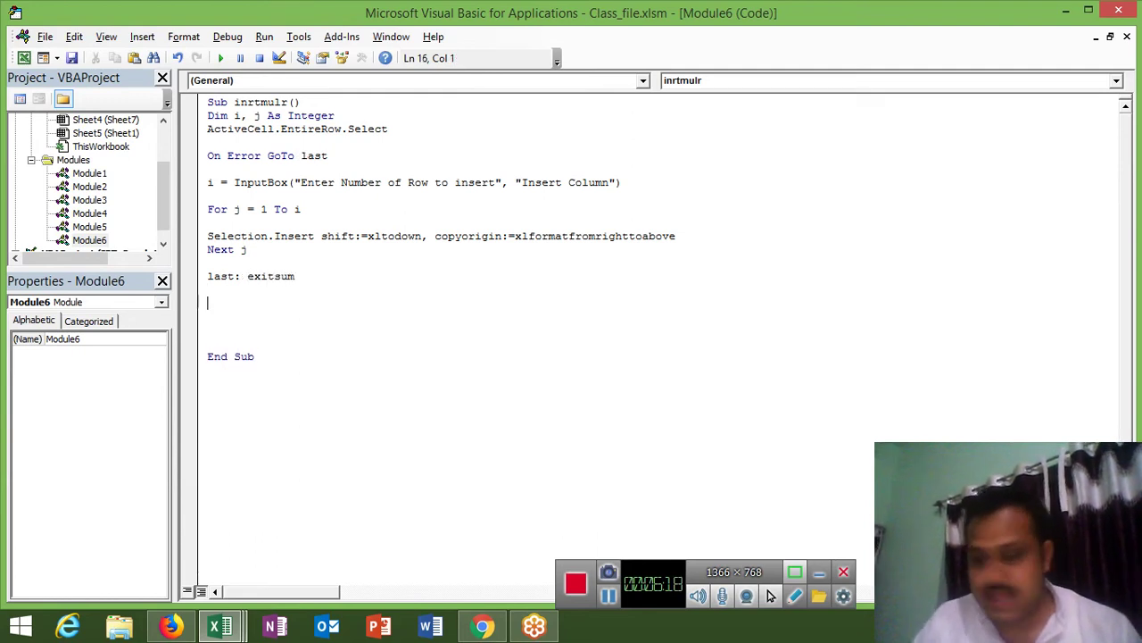
# Step: Select cell A7, run the macro, and fix the exitsum typo after the compile error
pyautogui.hotkey('alt', 'F11')
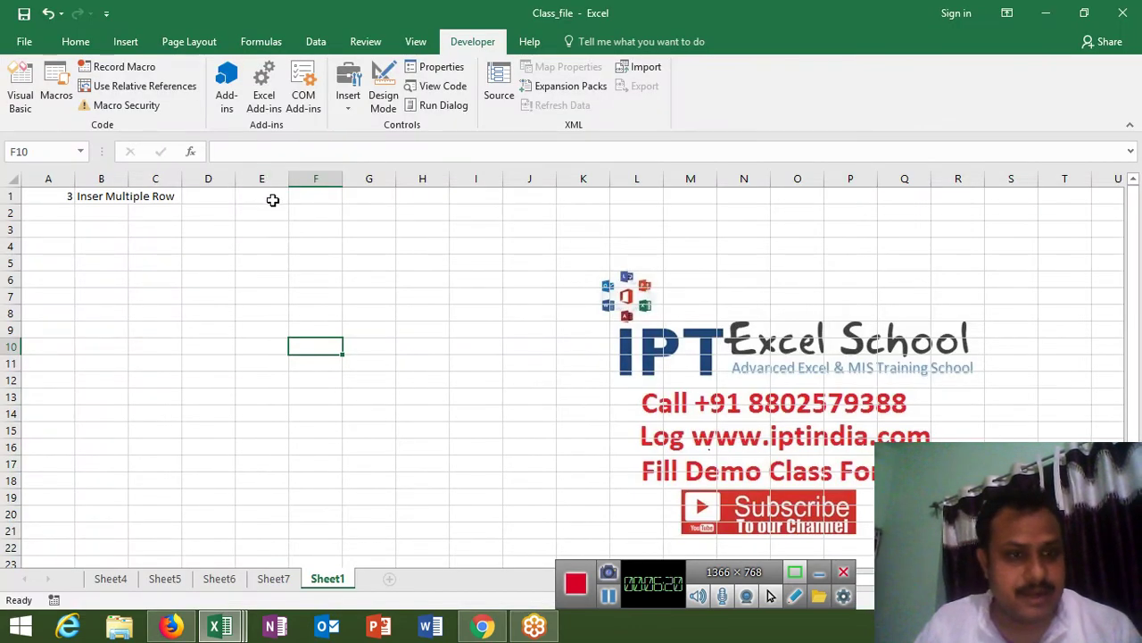
pyautogui.click(36, 304)
pyautogui.hotkey('alt', 'F11')
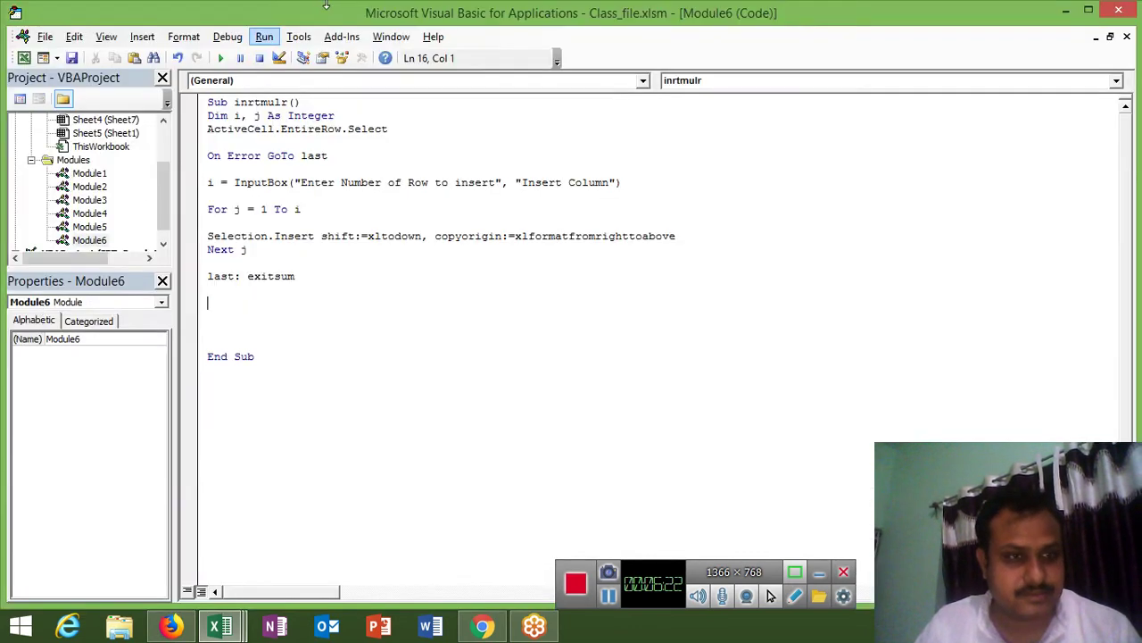
pyautogui.click(221, 59)
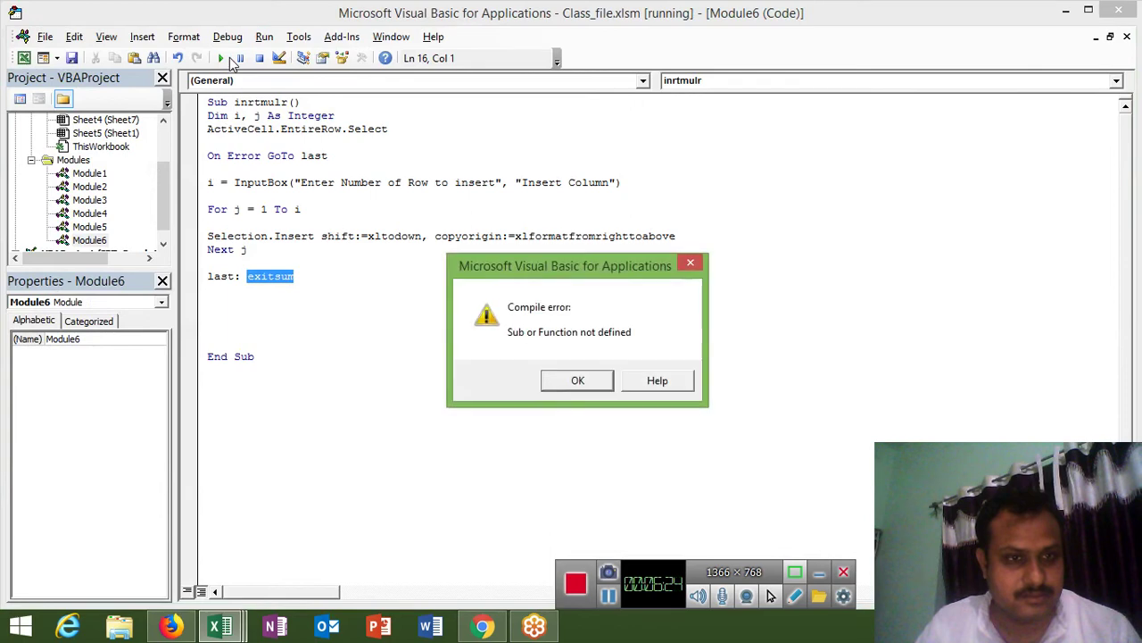
pyautogui.click(571, 378)
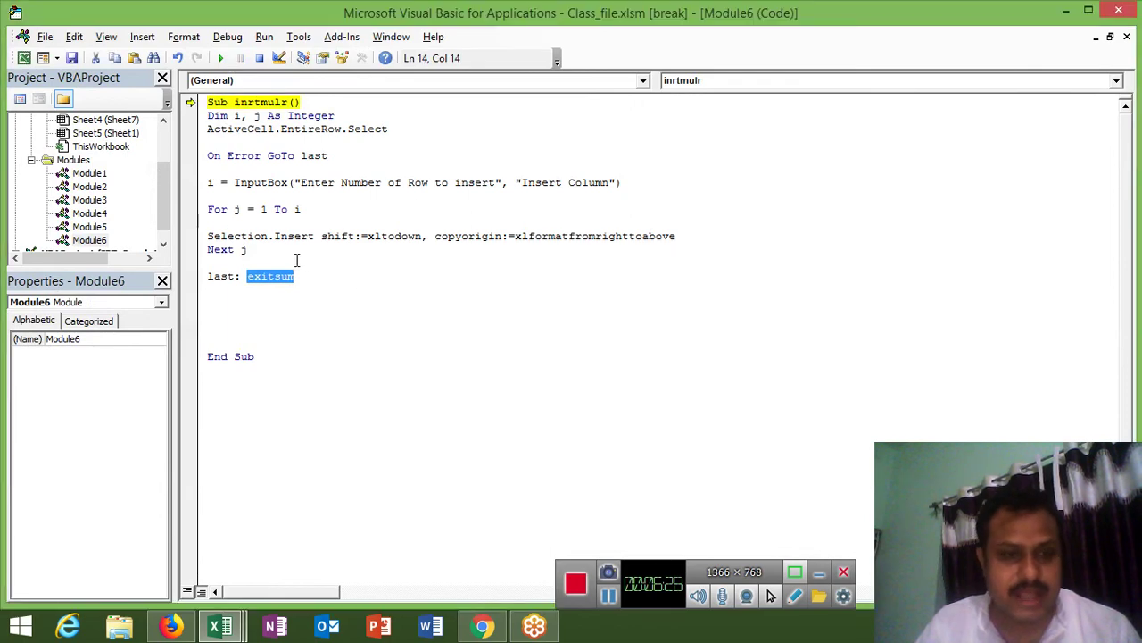
pyautogui.click(301, 279)
pyautogui.press('BackSpace')
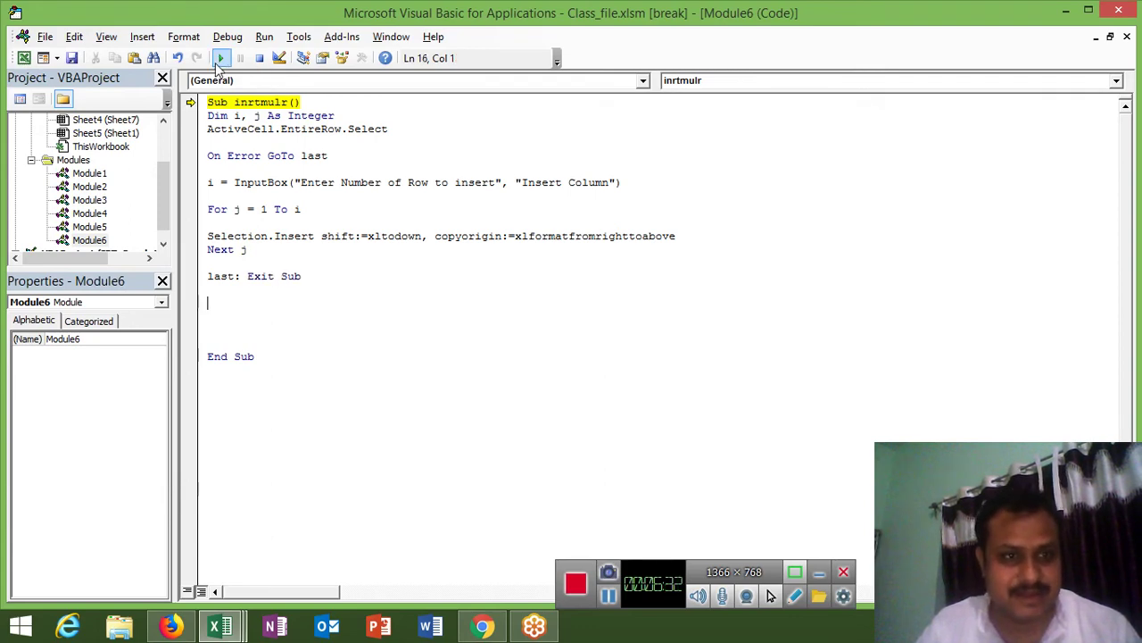
# Step: Run the corrected macro, entering 8 as the row count
pyautogui.click(220, 61)
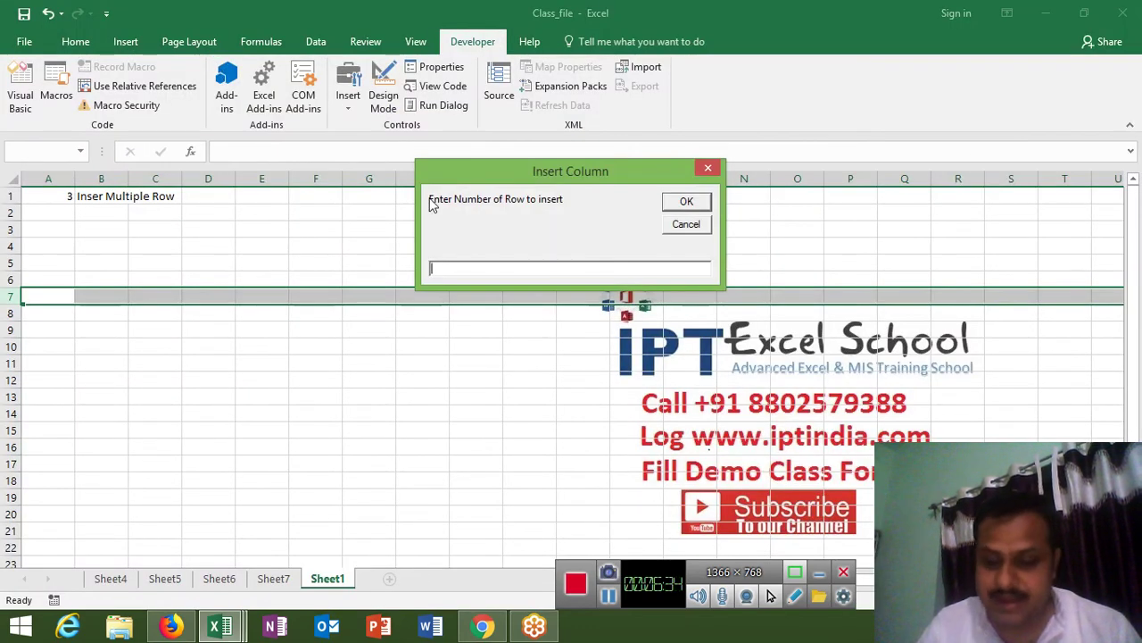
pyautogui.write('8')
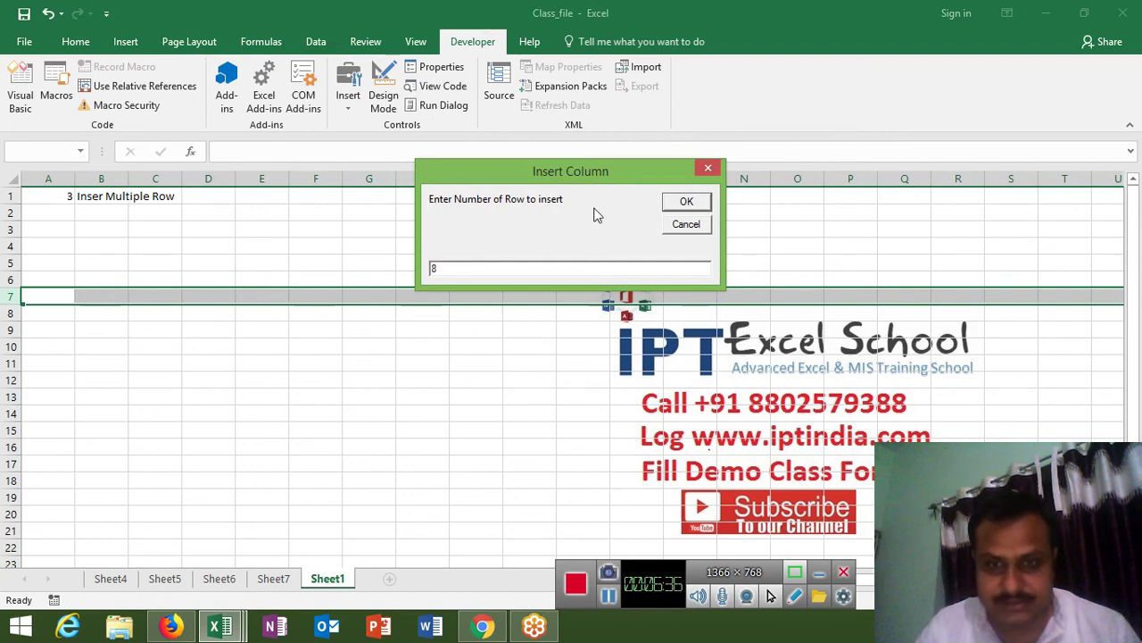
pyautogui.click(704, 207)
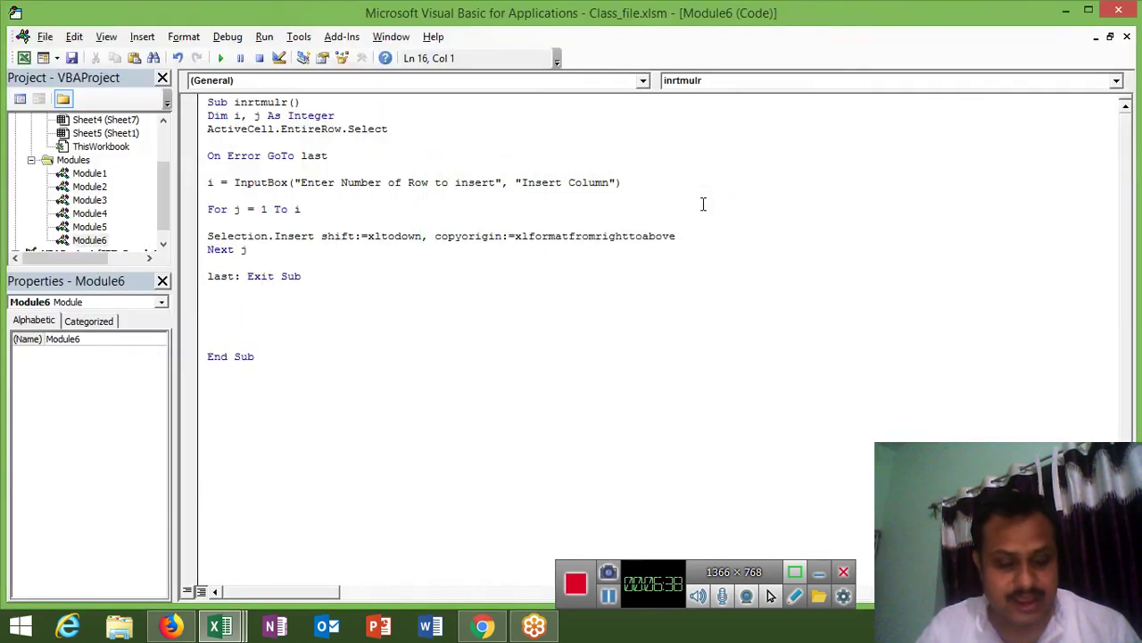
# Step: Enter two sample names in cells A5 and A6 of Sheet1
pyautogui.hotkey('alt', 'F11')
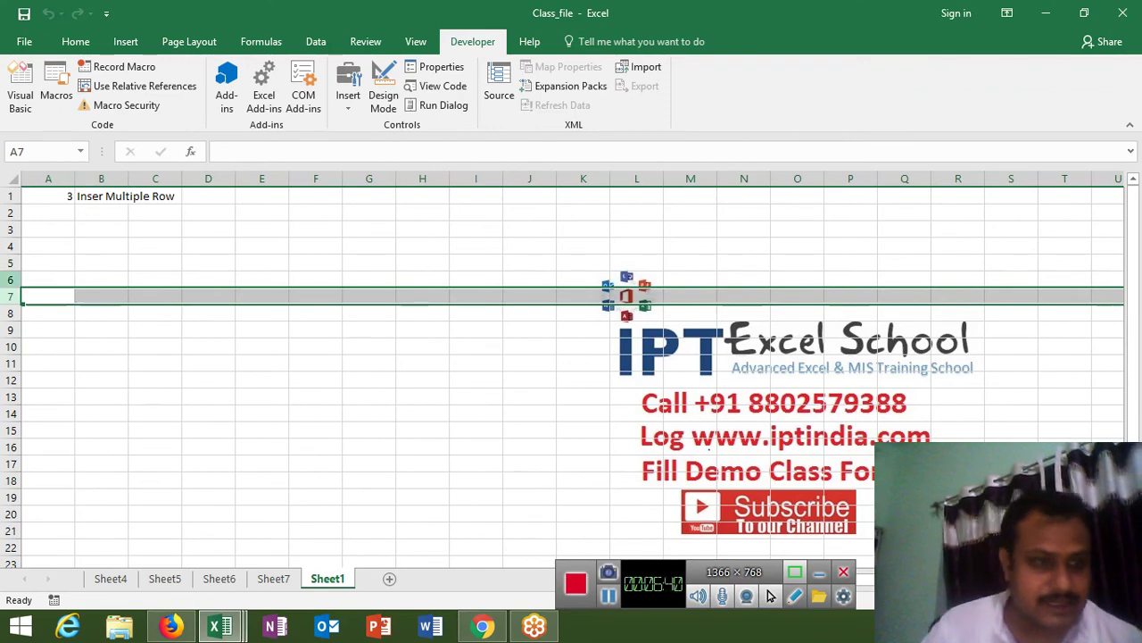
pyautogui.moveTo(13, 262); pyautogui.dragTo(23, 280)
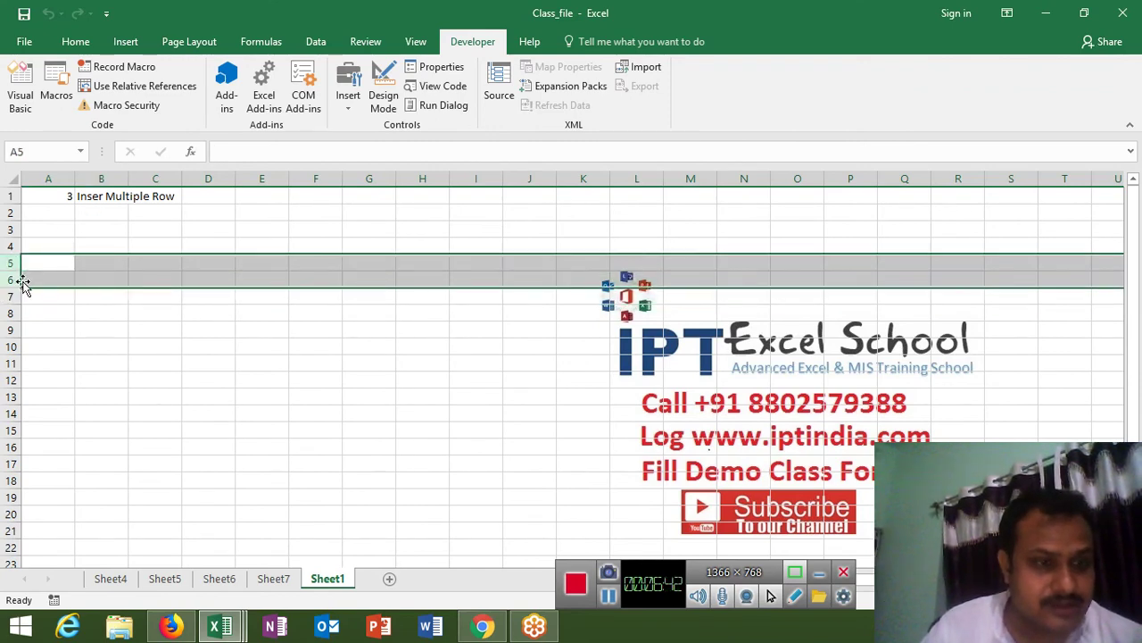
pyautogui.click(31, 262)
pyautogui.write('pooja')
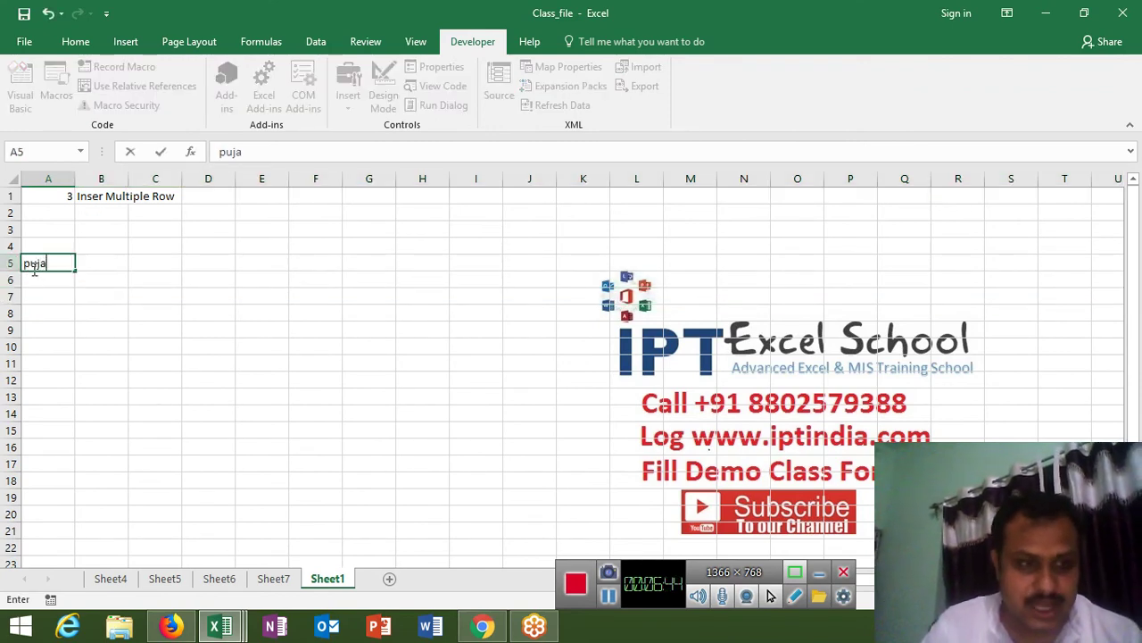
pyautogui.press('Return')
pyautogui.write('ne')
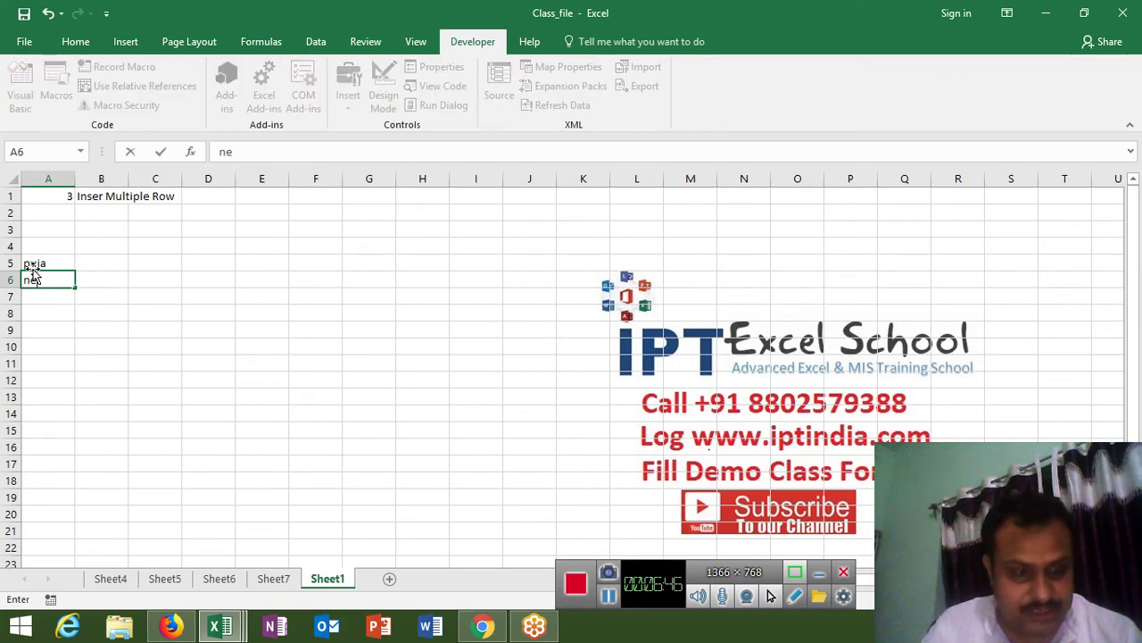
pyautogui.write('eraj')
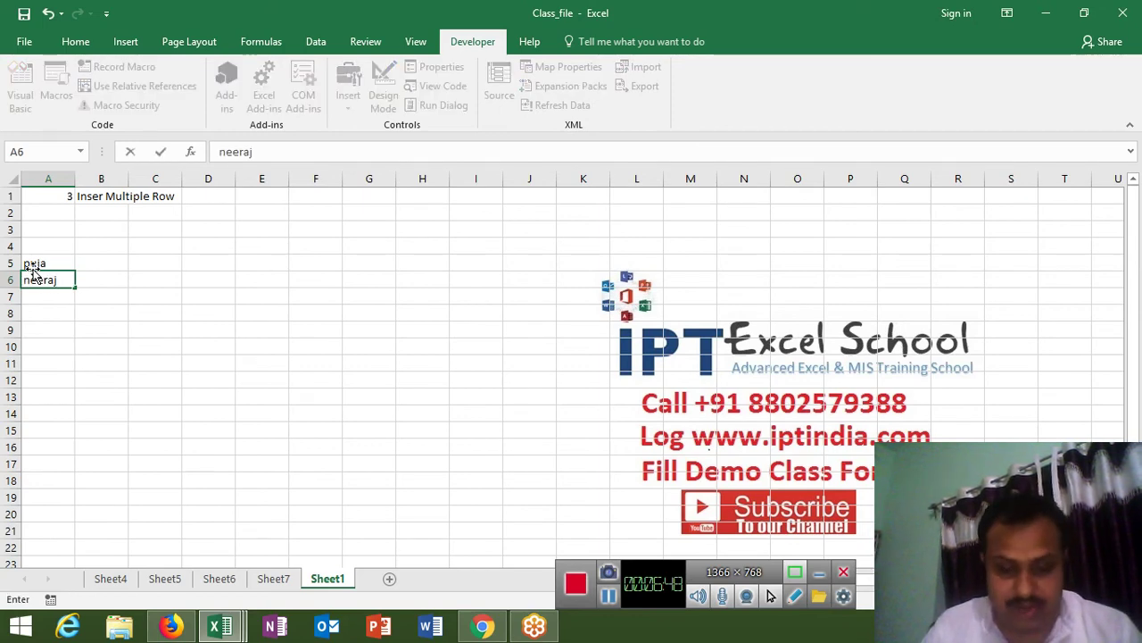
pyautogui.click(32, 264)
# Step: Fill row 5 with yellow and return to the macro code
pyautogui.hotkey('shift', 'space')
pyautogui.click(77, 42)
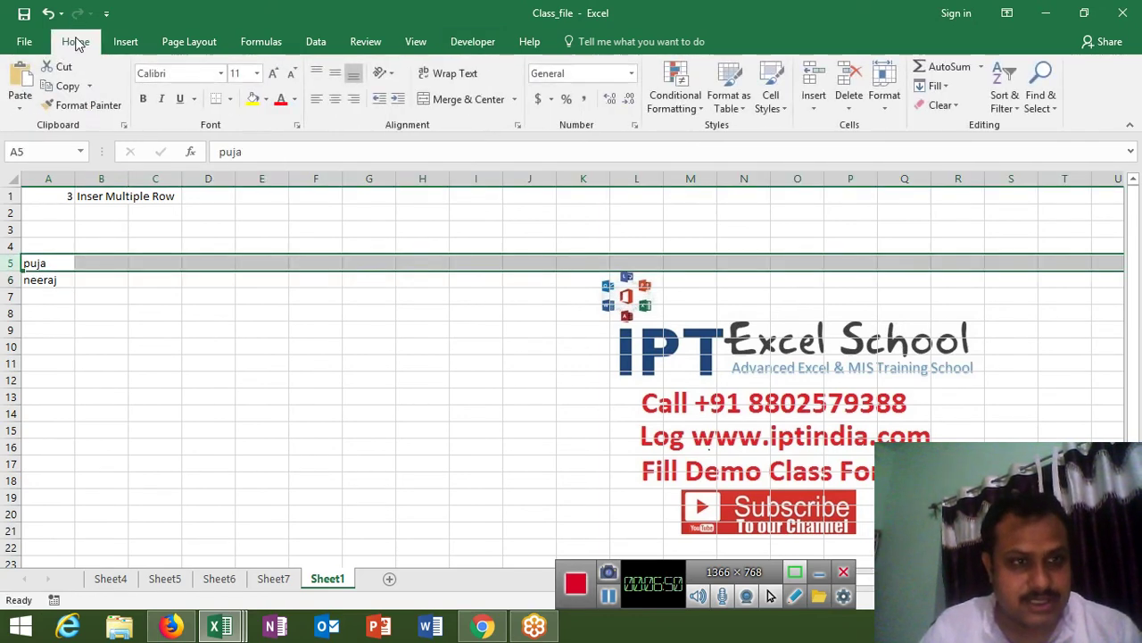
pyautogui.click(255, 101)
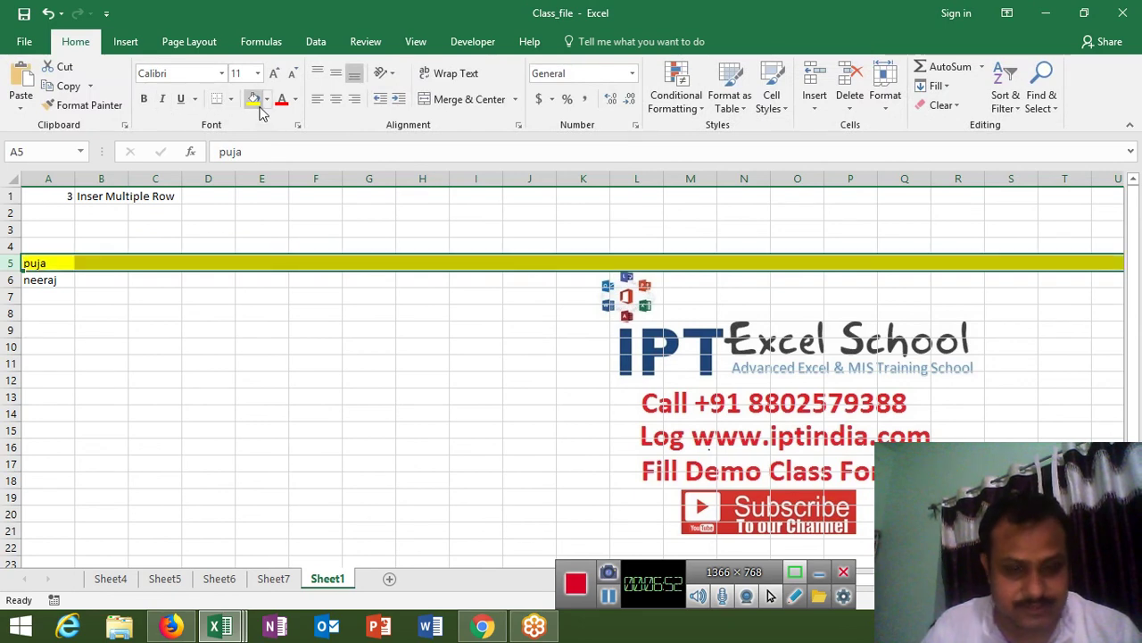
pyautogui.press('Down')
pyautogui.press('Up')
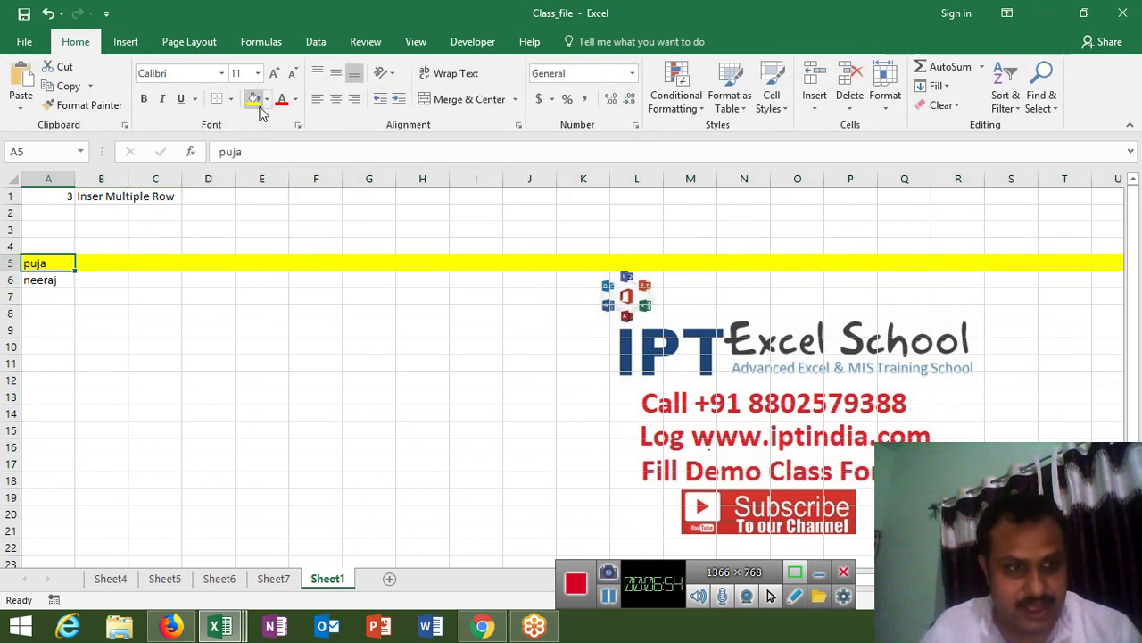
pyautogui.hotkey('alt', 'F11')
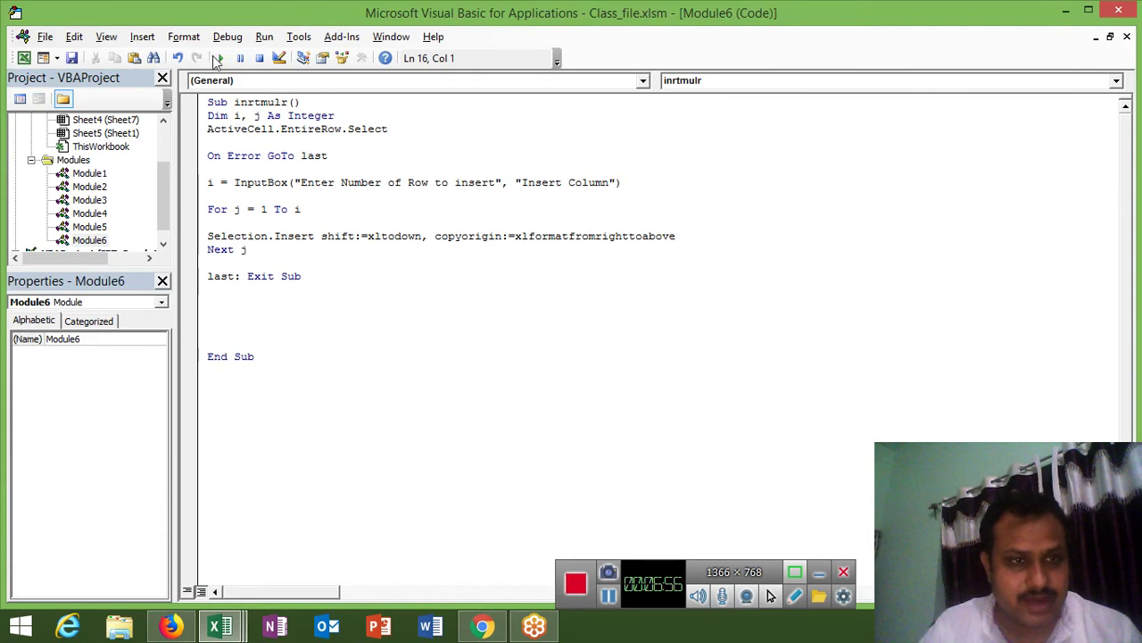
# Step: Run the macro inserting 8 rows, then move to cell A14 on Sheet1
pyautogui.click(217, 58)
pyautogui.write('8')
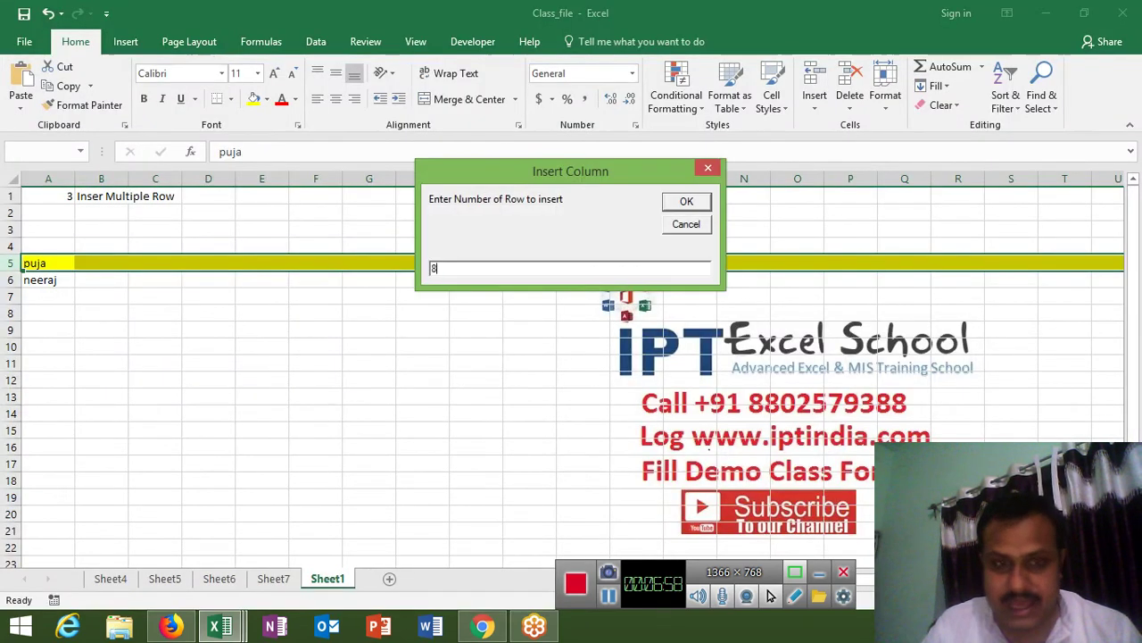
pyautogui.click(680, 203)
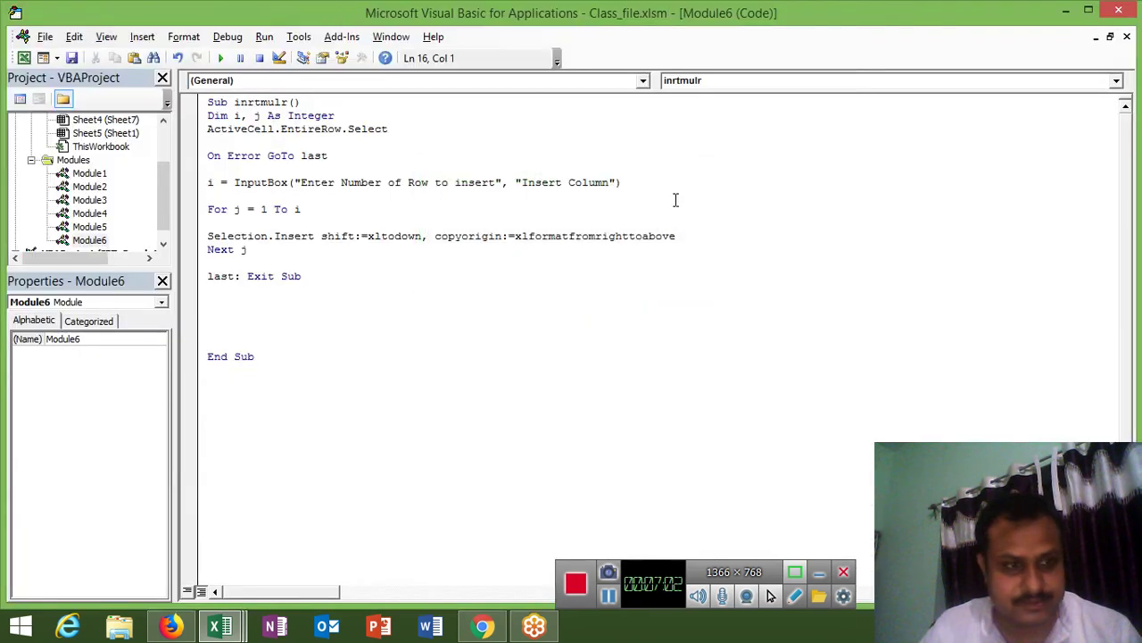
pyautogui.hotkey('alt', 'Tab')
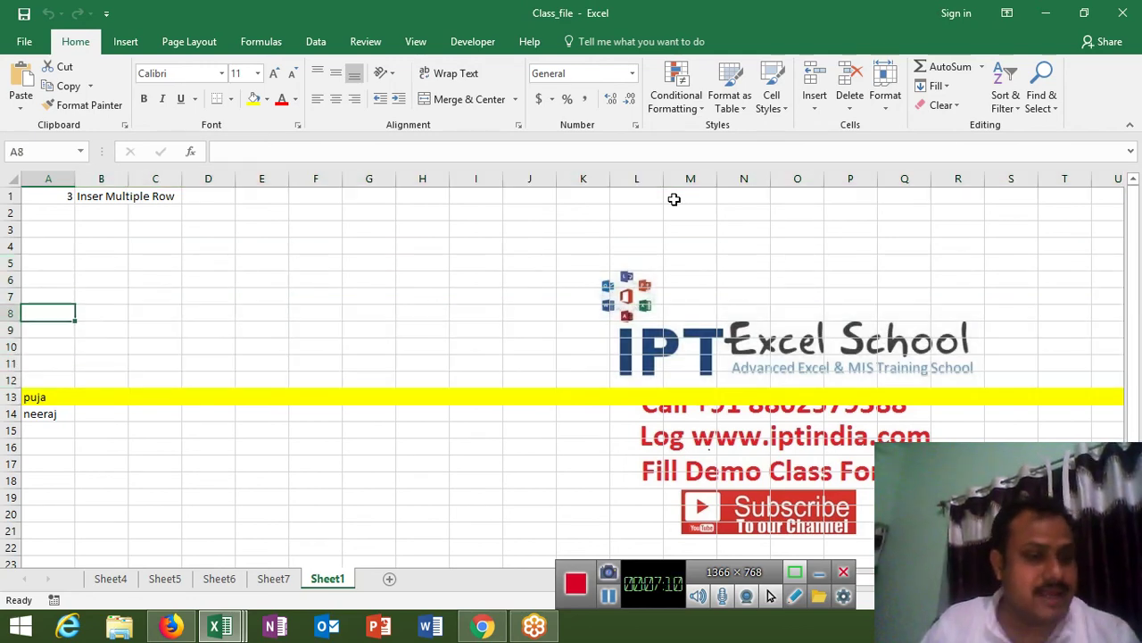
pyautogui.press('Down')
pyautogui.press('Down')
pyautogui.press('Down')
pyautogui.press('Down')
pyautogui.press('Down')
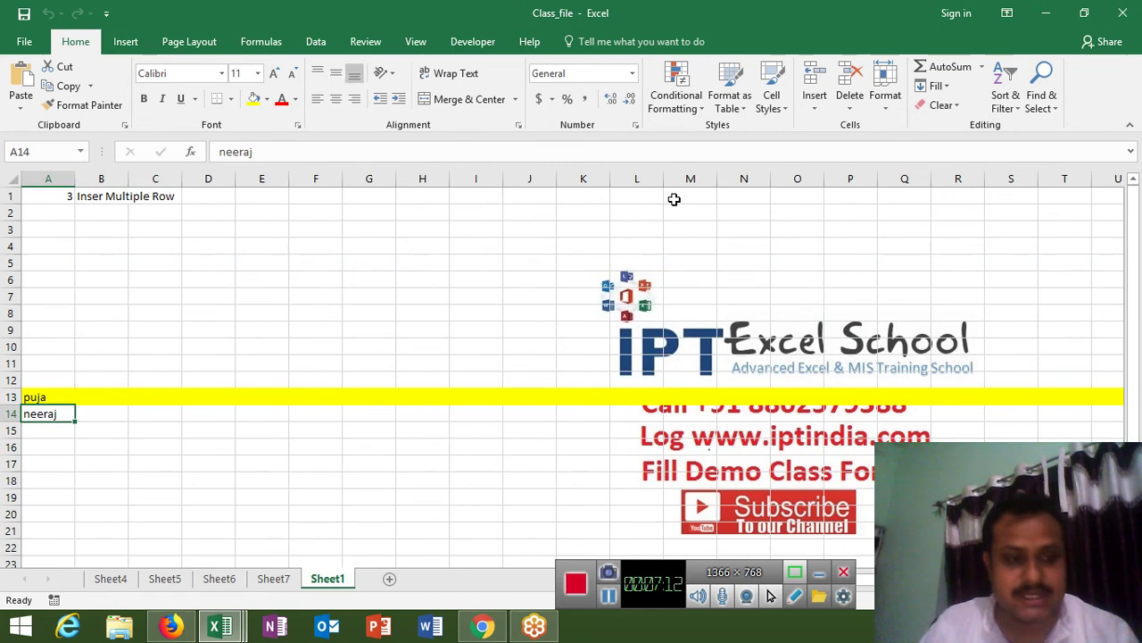
# Step: Run the macro again with 8 rows, then delete the eight inserted yellow rows
pyautogui.hotkey('alt', 'F11')
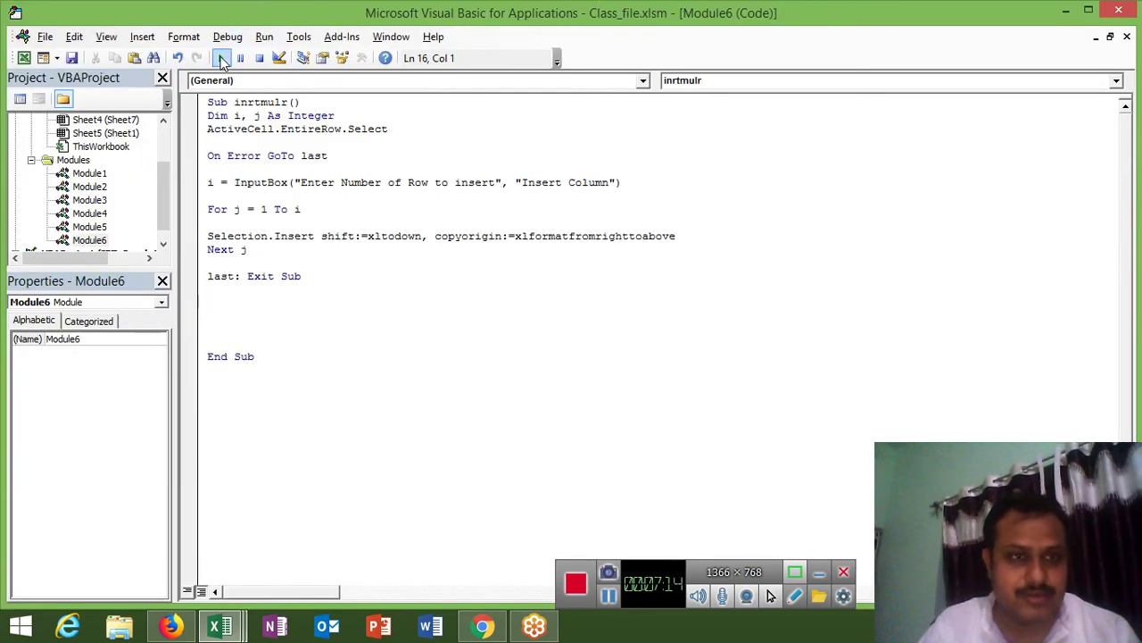
pyautogui.click(223, 59)
pyautogui.write('8')
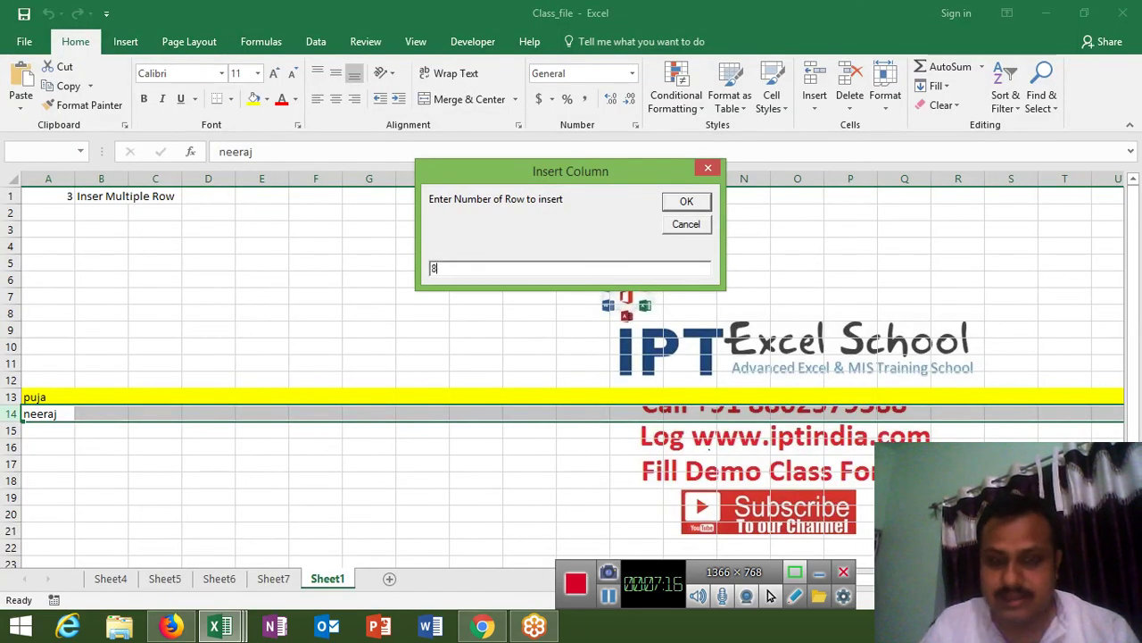
pyautogui.click(682, 201)
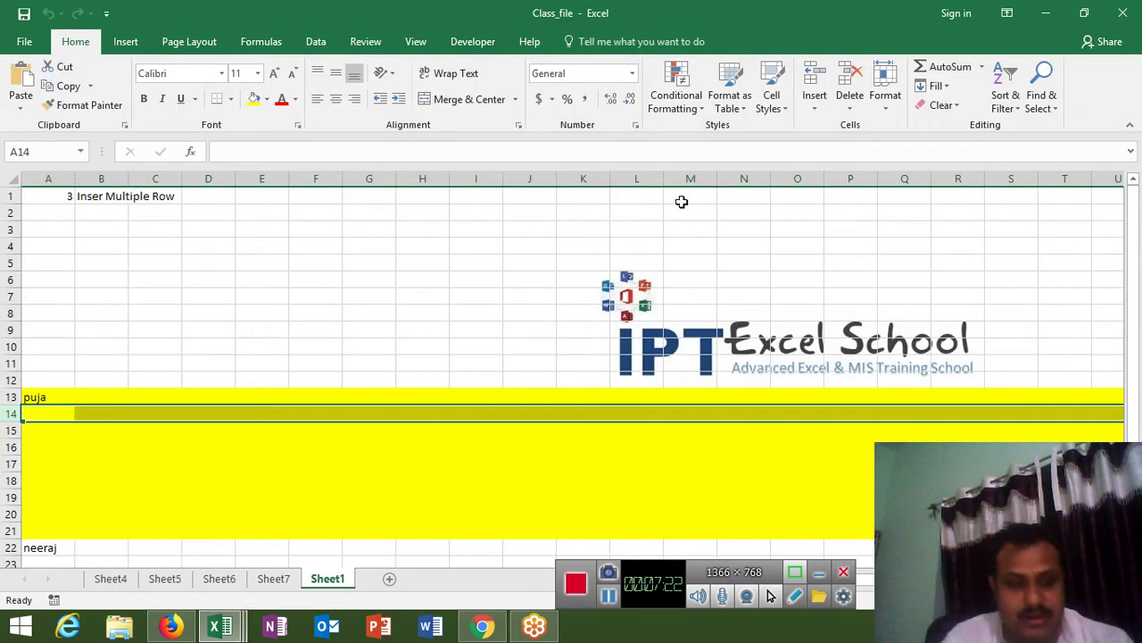
pyautogui.moveTo(11, 413); pyautogui.dragTo(11, 530)
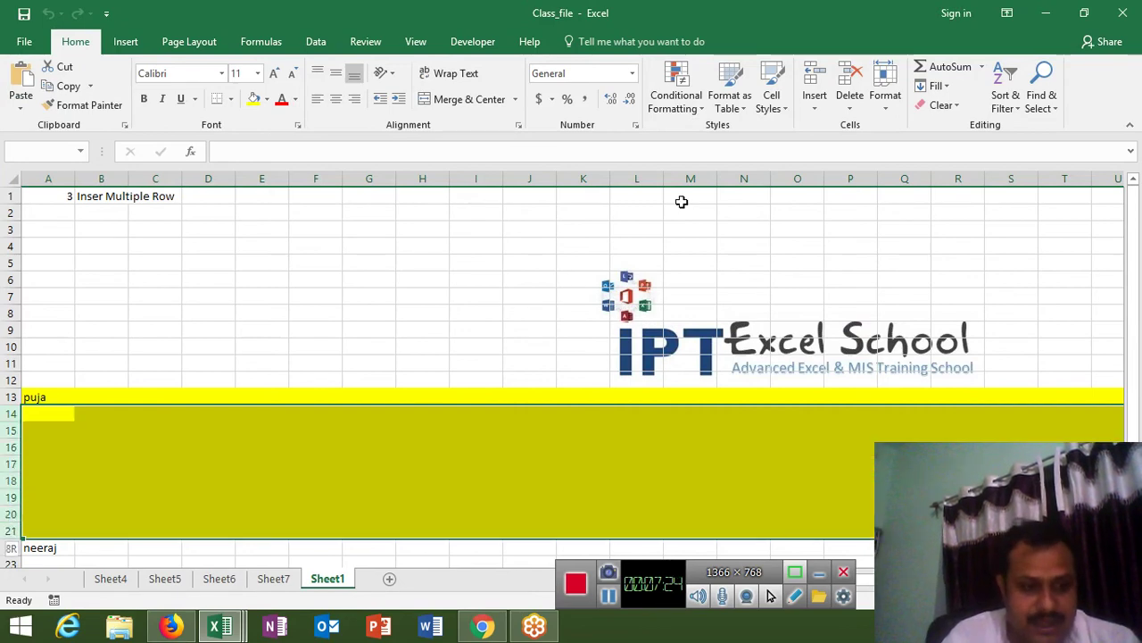
pyautogui.hotkey('ctrl', '-')
# Step: Insert sixteen blank rows (rows 2–17) beneath row 1 on Sheet1
pyautogui.press('Up')
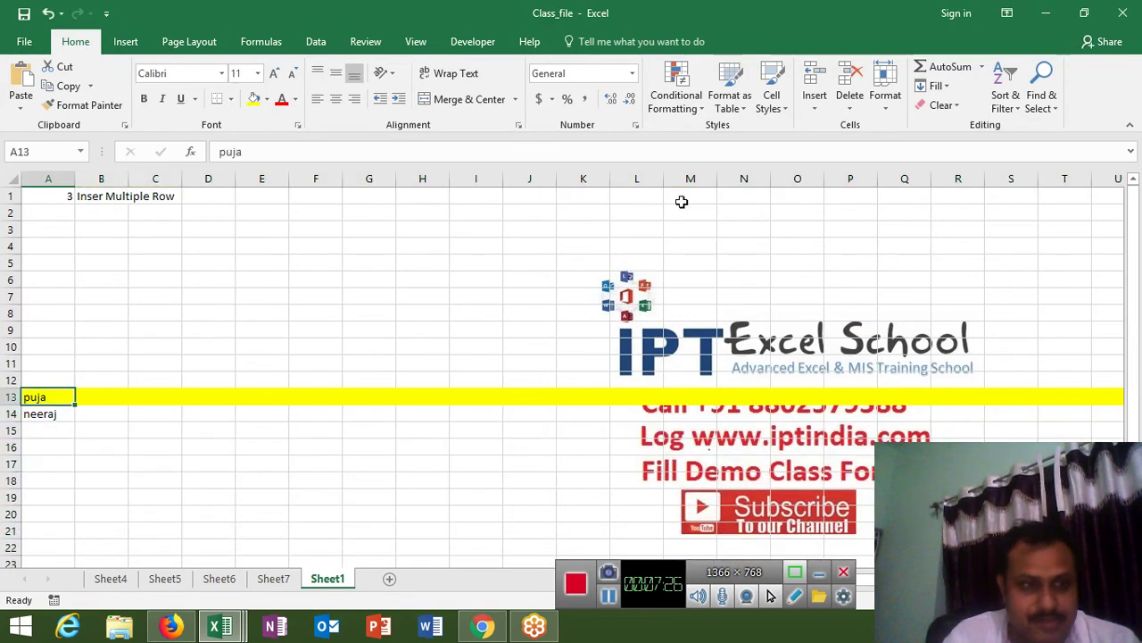
pyautogui.press('Up')
pyautogui.press('Up')
pyautogui.press('Up')
pyautogui.press('Up')
pyautogui.press('Up')
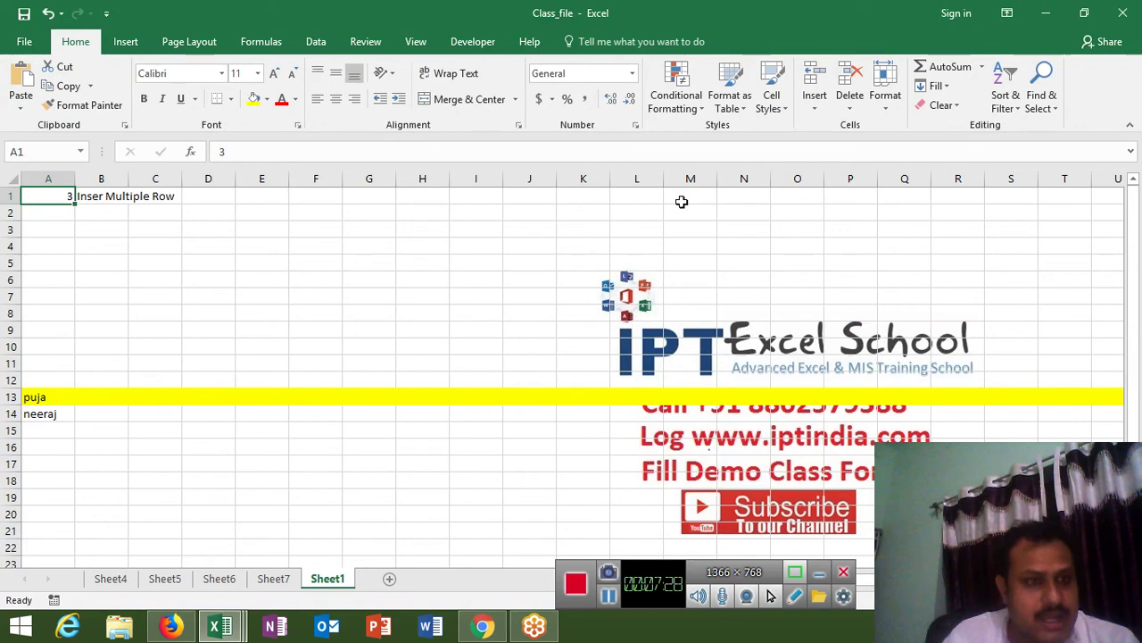
pyautogui.press('Down')
pyautogui.hotkey('shift', 'space')
pyautogui.hotkey('shift', 'Down')
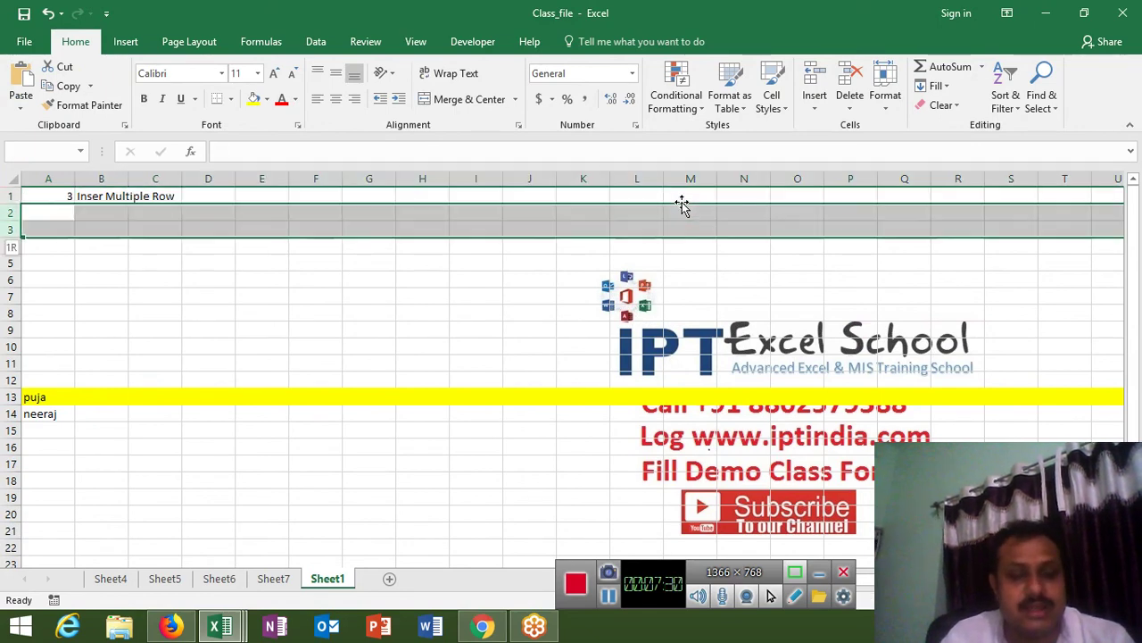
pyautogui.hotkey('shift', 'Down')
pyautogui.hotkey('shift', 'Down')
pyautogui.hotkey('shift', 'Down')
pyautogui.hotkey('shift', 'Down')
pyautogui.hotkey('ctrl', '+')
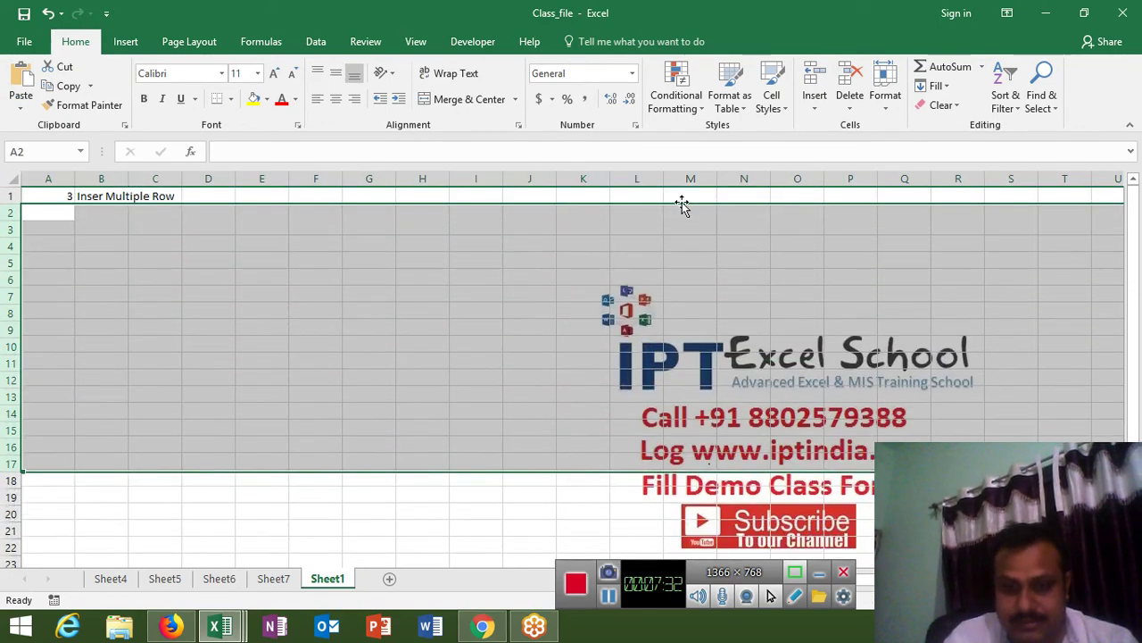
pyautogui.click(453, 304)
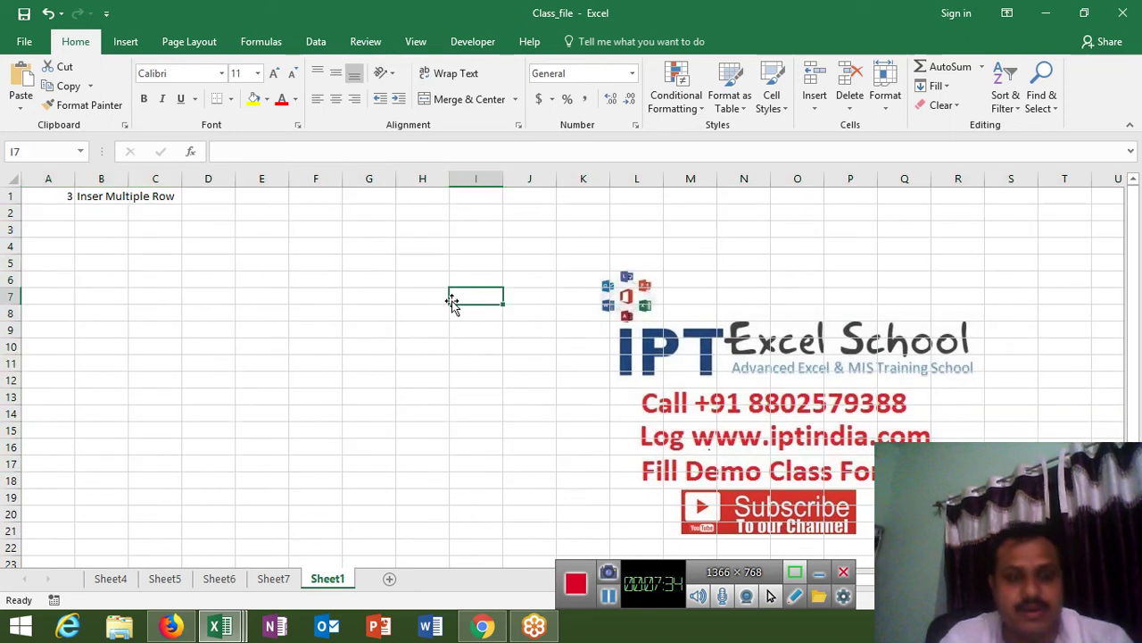
# Step: Review the loop counter j and its declaration in the Module6 macro, then show the desktop
pyautogui.hotkey('alt', 'F11')
pyautogui.doubleClick(476, 250)
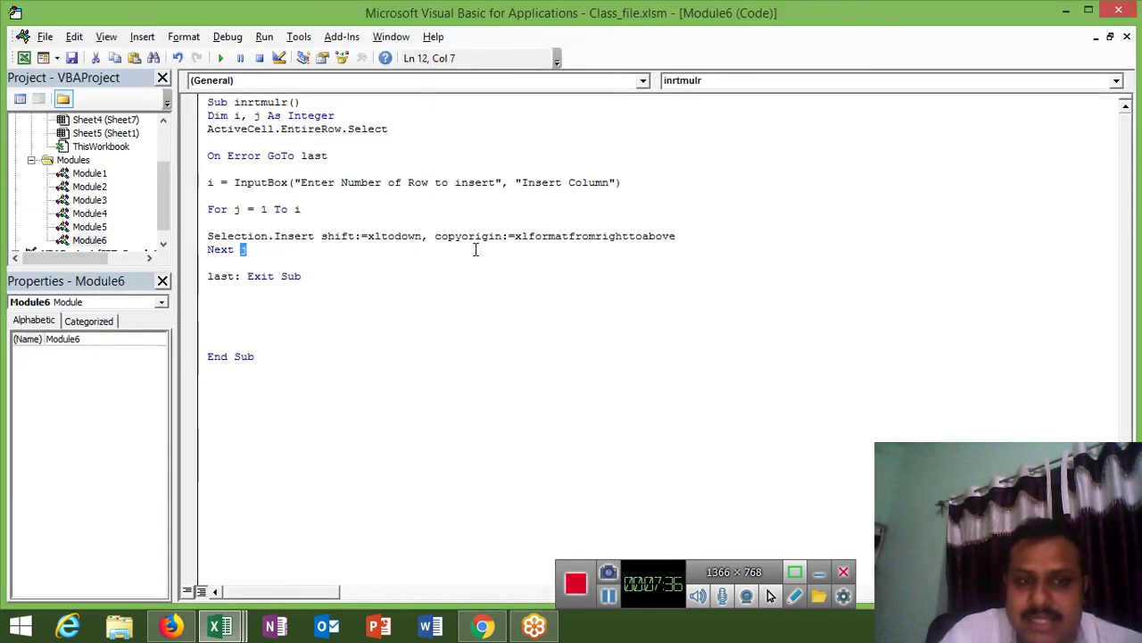
pyautogui.click(342, 117)
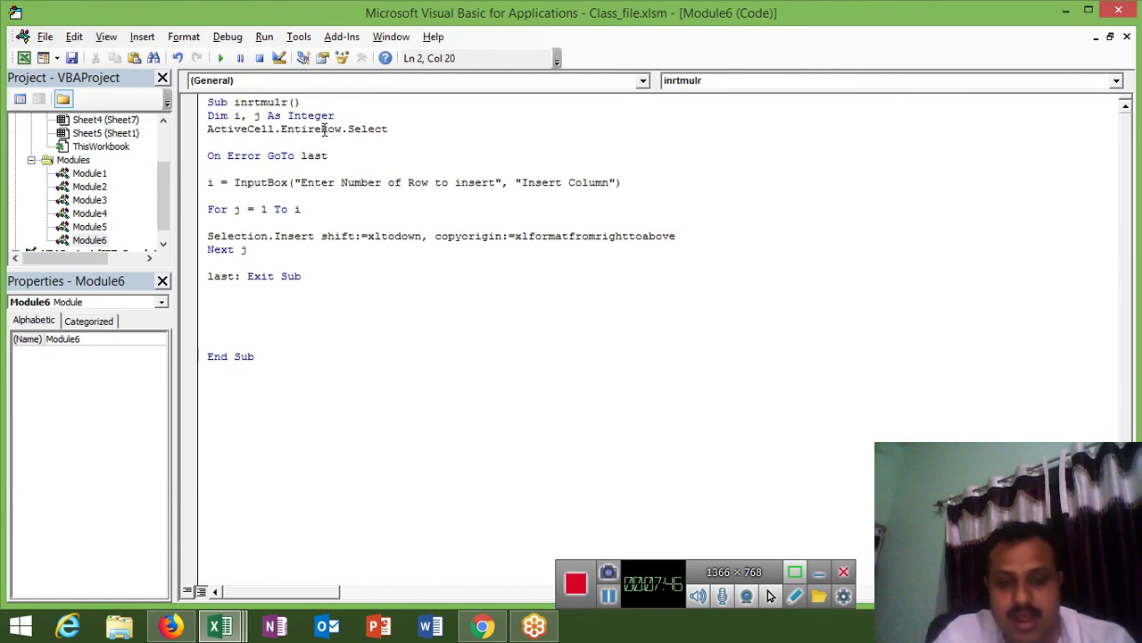
pyautogui.press('super+d')
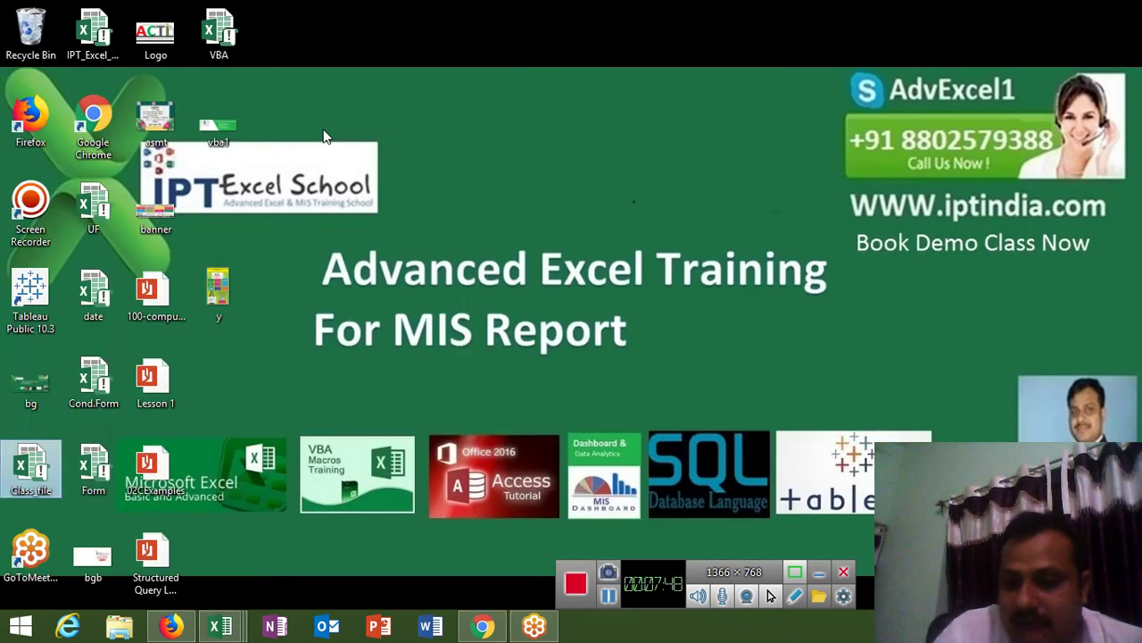